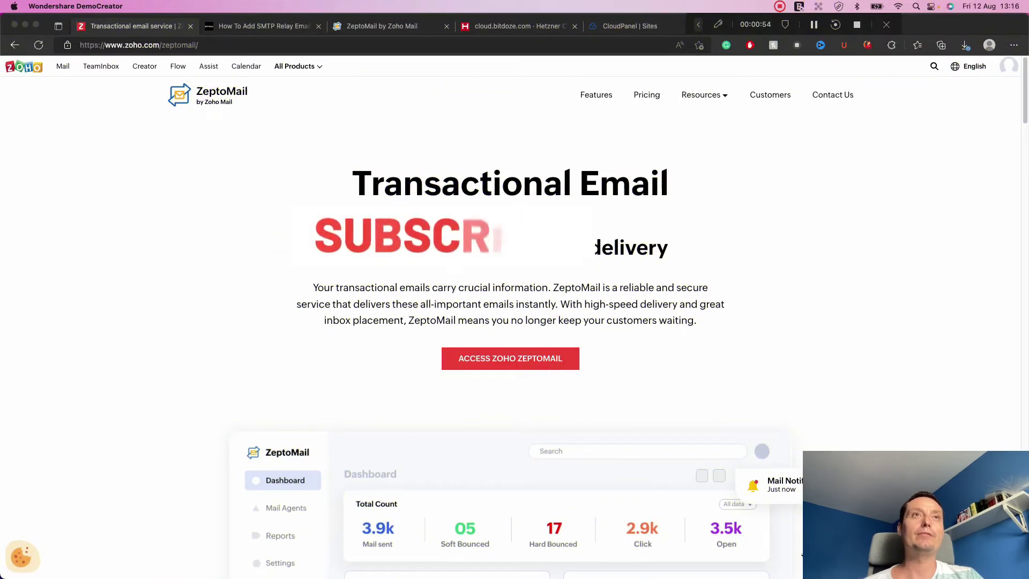
- Look over the introduction and dashboard preview on the ZeptoMail product page
click(131, 29)
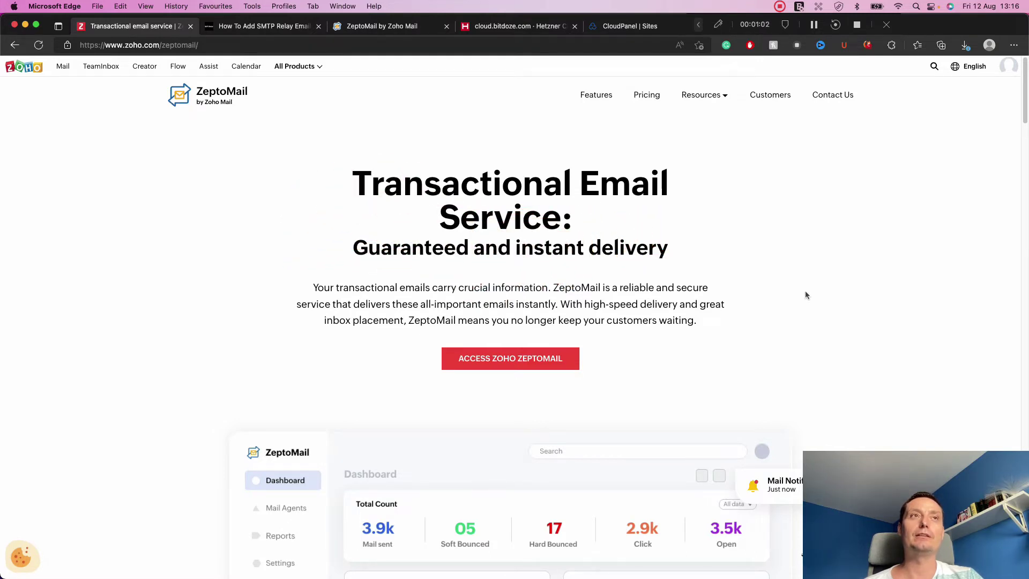
scroll(805, 294, down, 3)
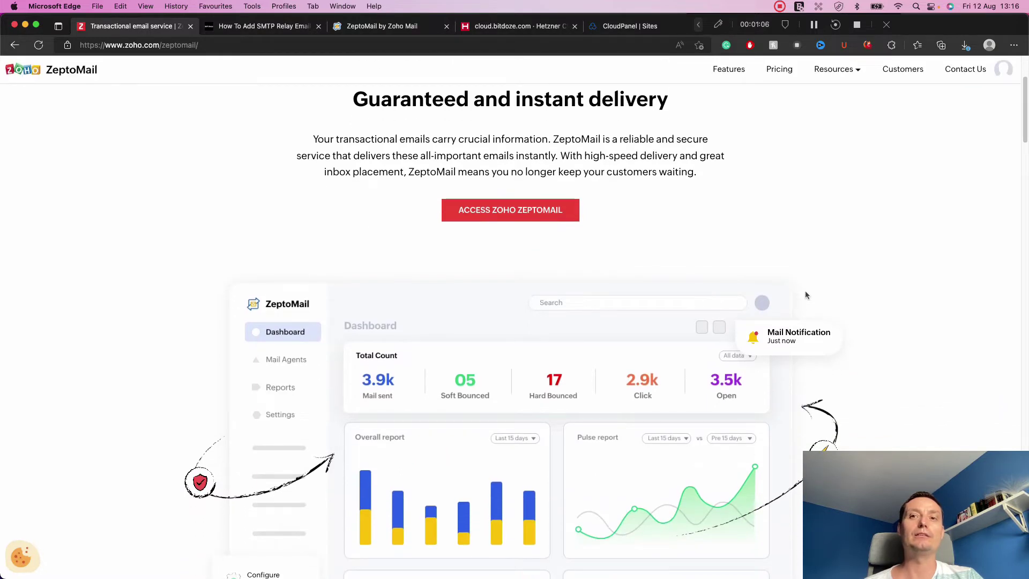
scroll(805, 291, up, 3)
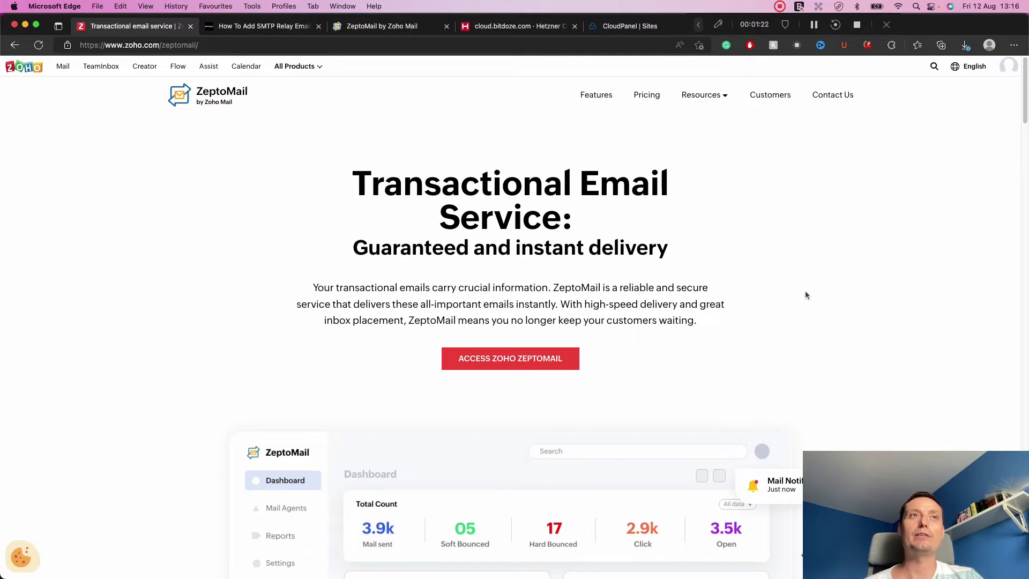
- Review the ZeptoMail account dashboard, the mail agent associated with bitdoze.com, and that domain's SPF, DKIM and CNAME records
click(389, 31)
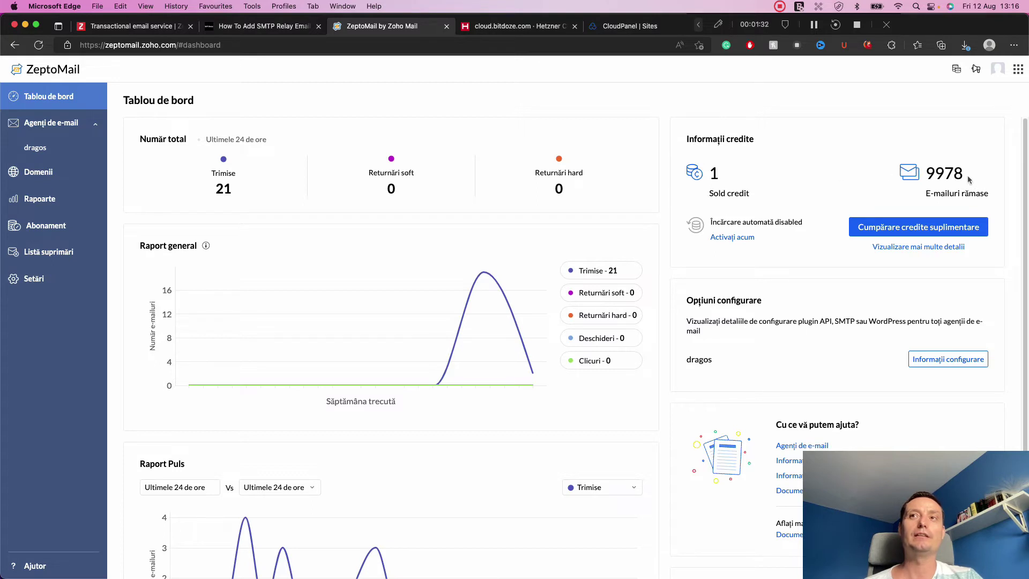
click(66, 177)
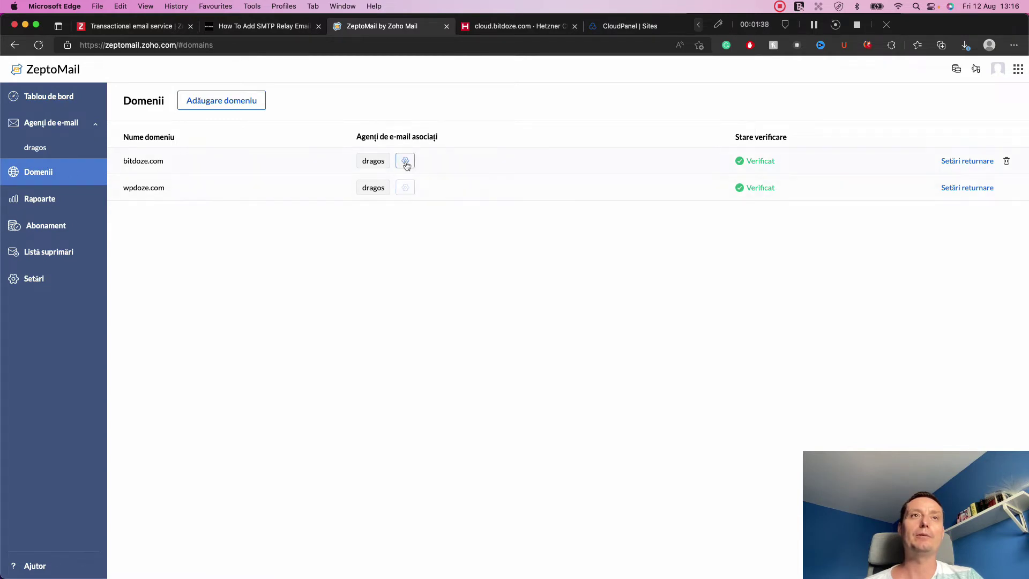
click(407, 163)
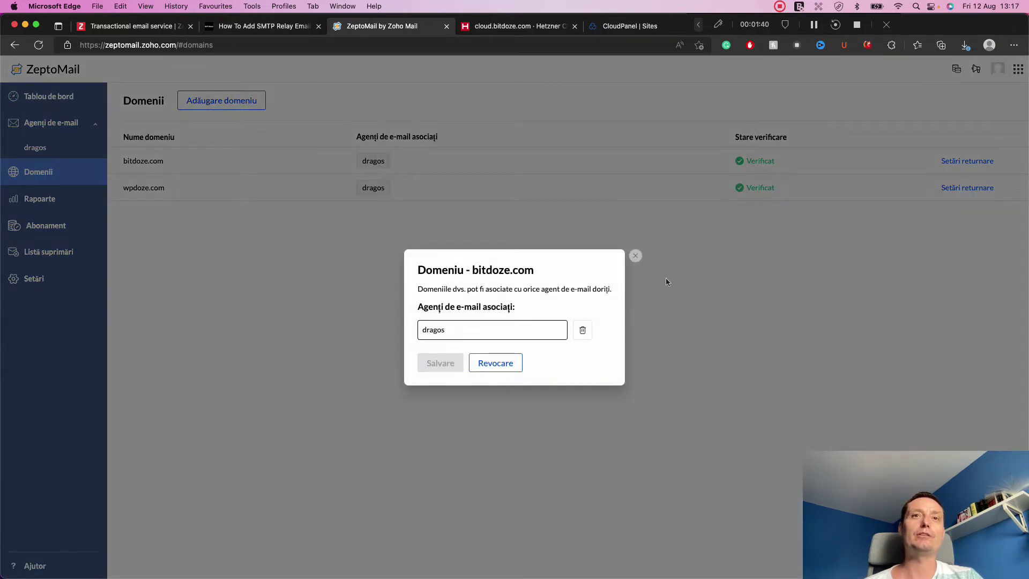
click(633, 260)
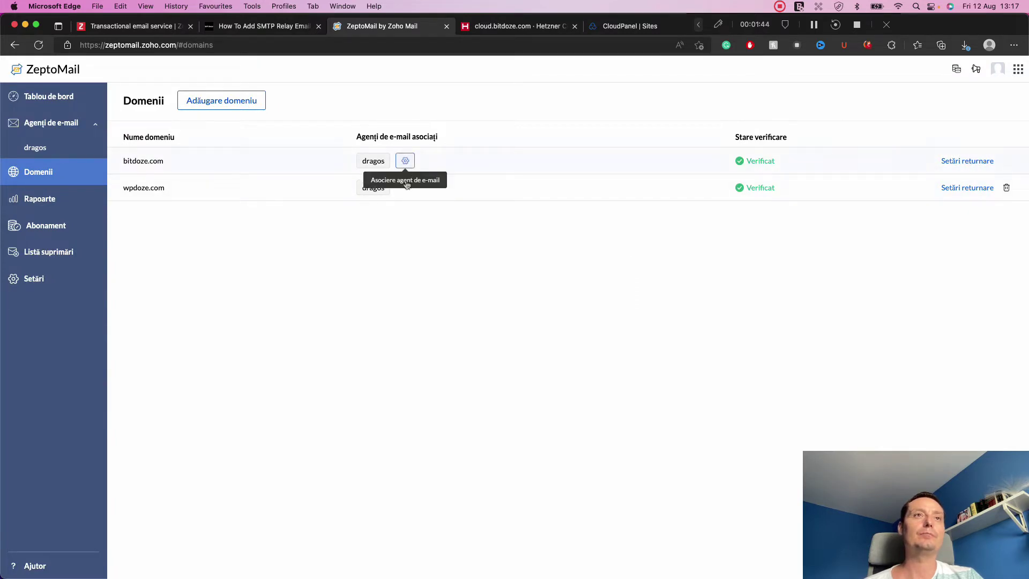
click(143, 162)
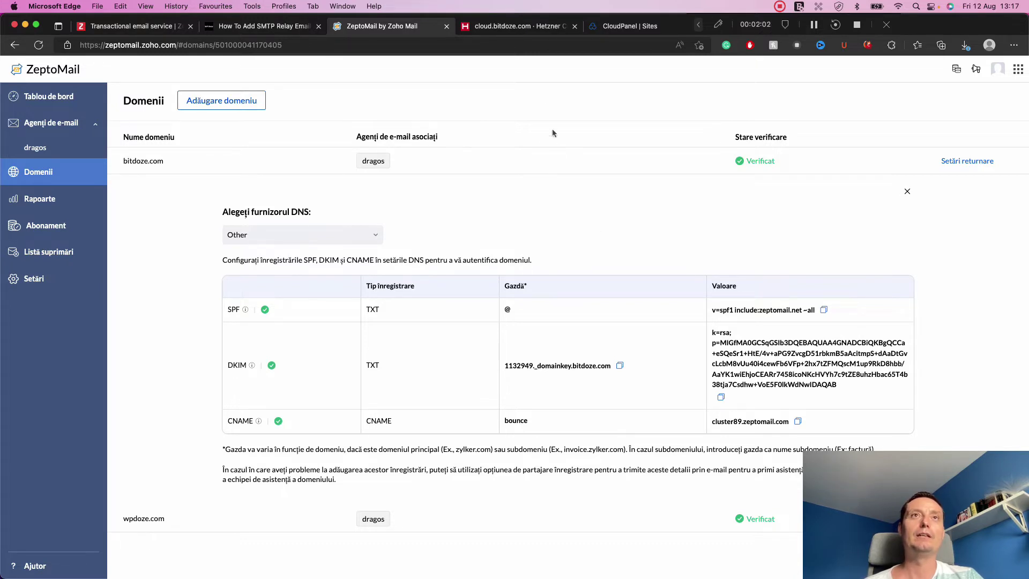
- View the Hetzner overview of the cloud.bitdoze.com server and the sites list in CloudPanel
click(517, 26)
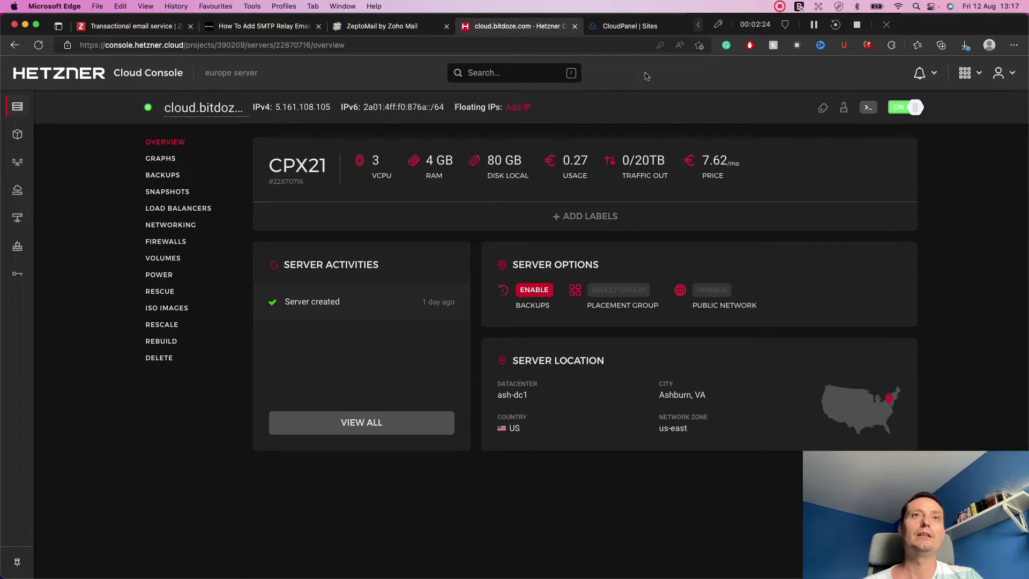
click(638, 28)
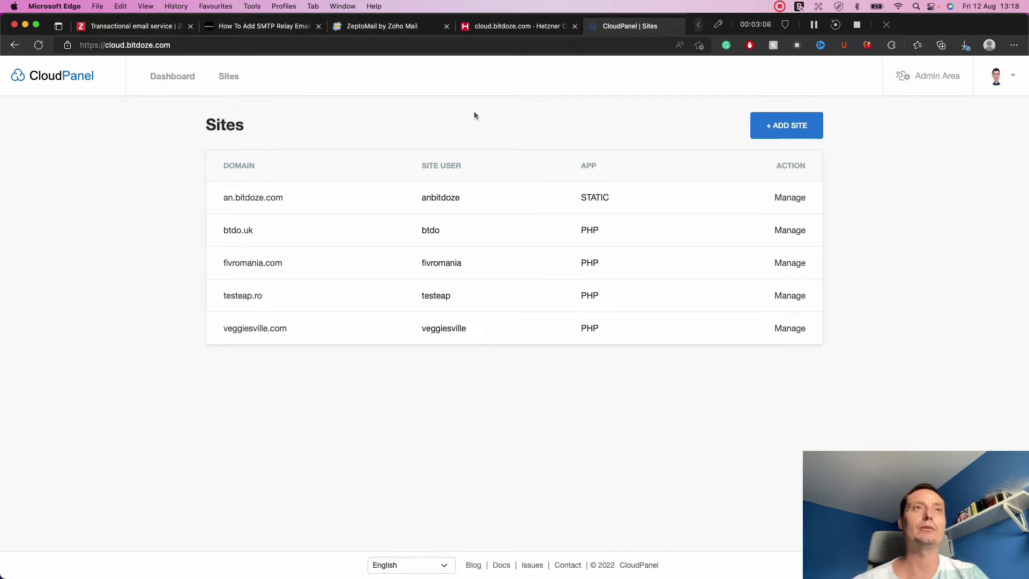
- Read the WP Doze SMTP relay article from the introduction to the Postfix configuration step, highlighting the mailutils install commands
key(super+2)
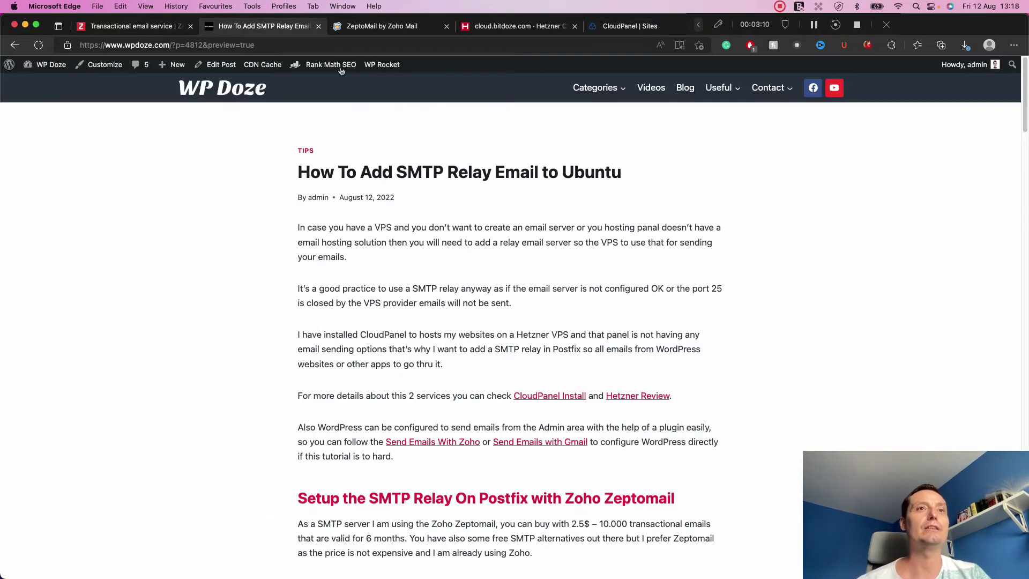
scroll(733, 257, down, 5)
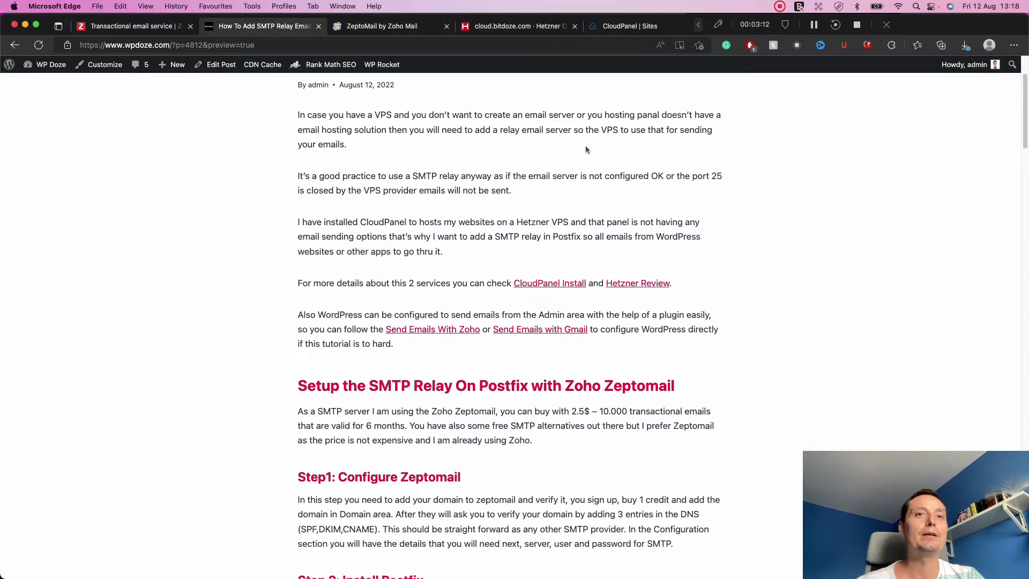
scroll(717, 238, down, 5)
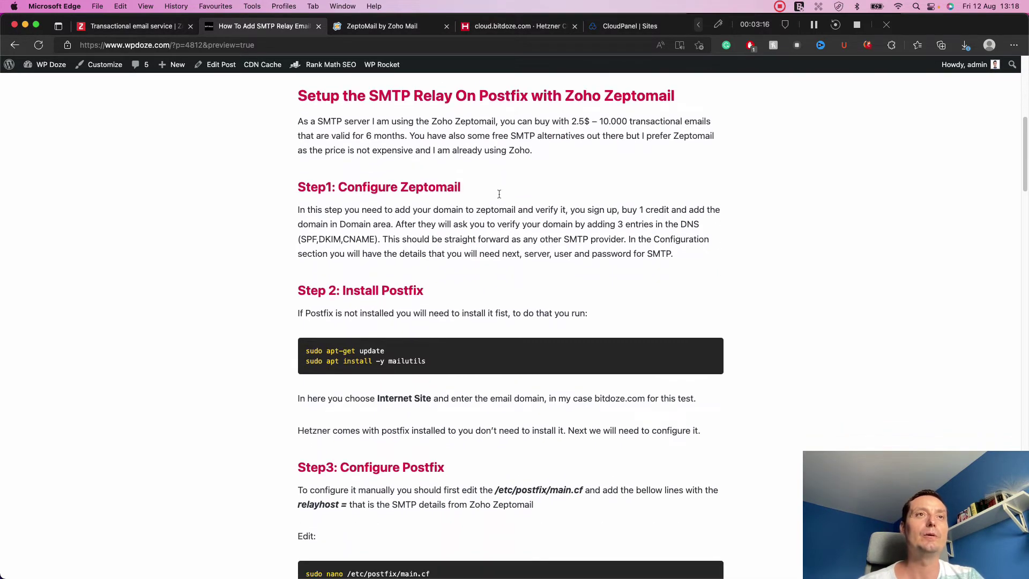
scroll(622, 180, down, 1)
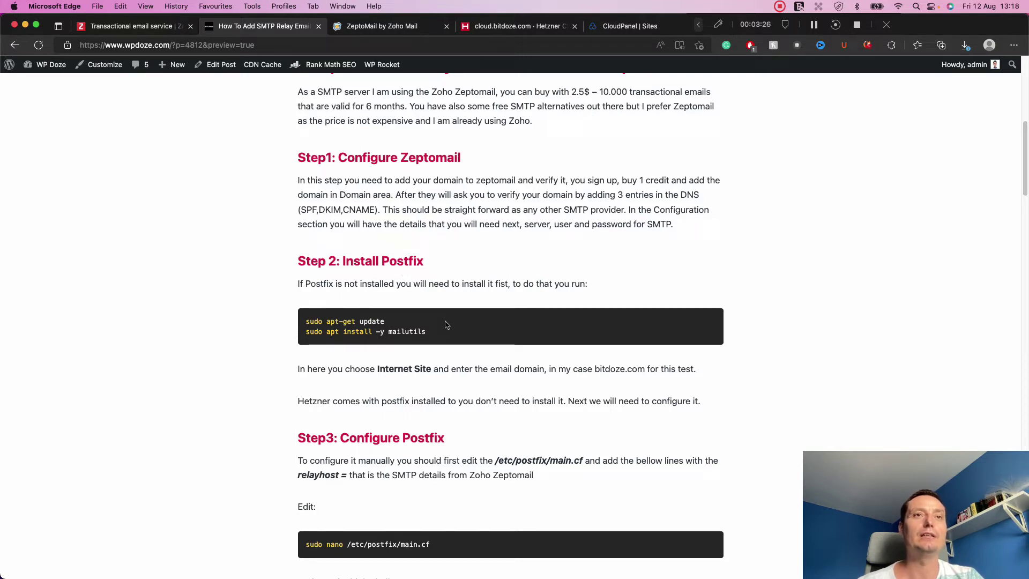
scroll(477, 290, down, 2)
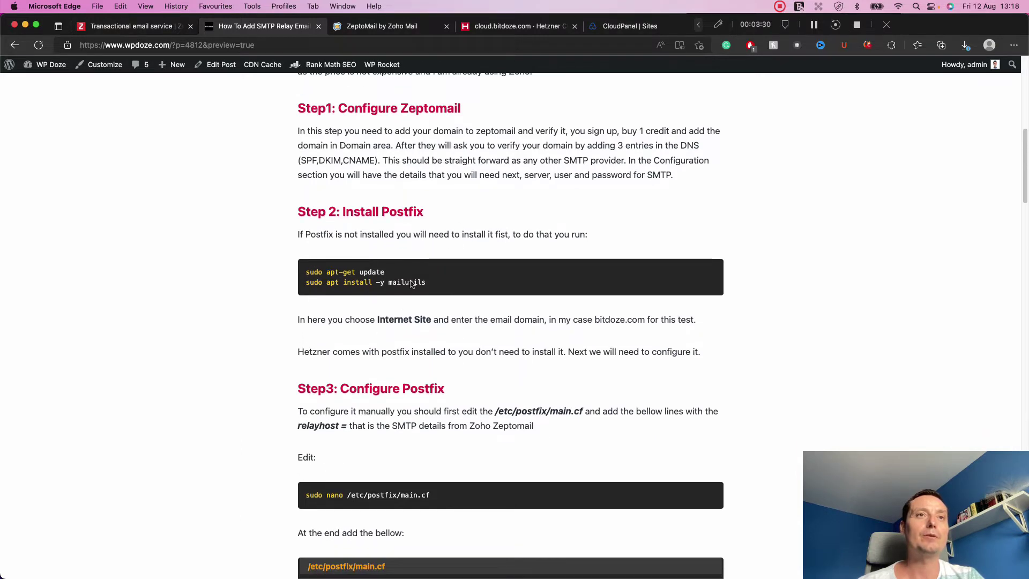
drag(428, 284, 307, 271)
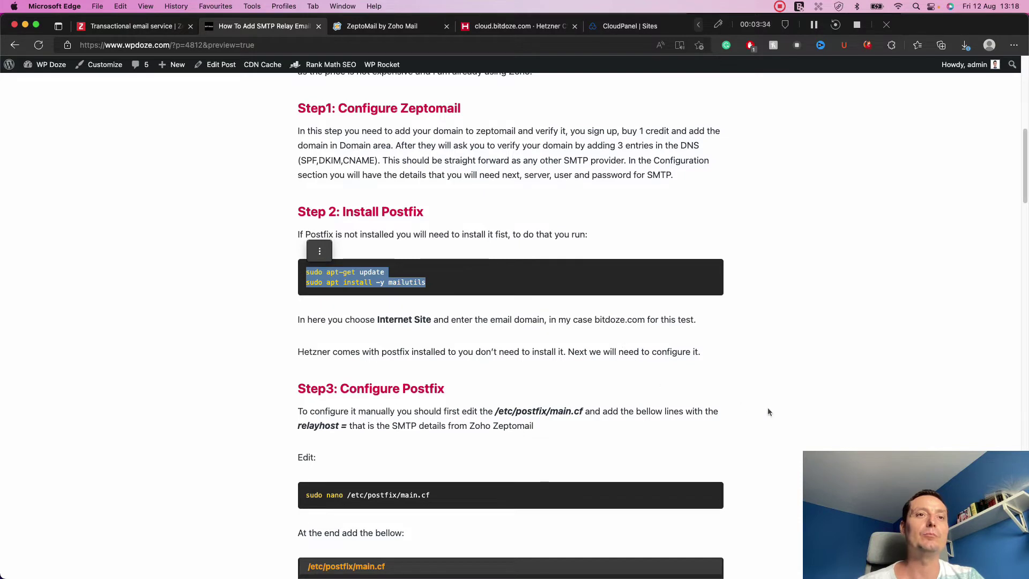
scroll(579, 356, down, 3)
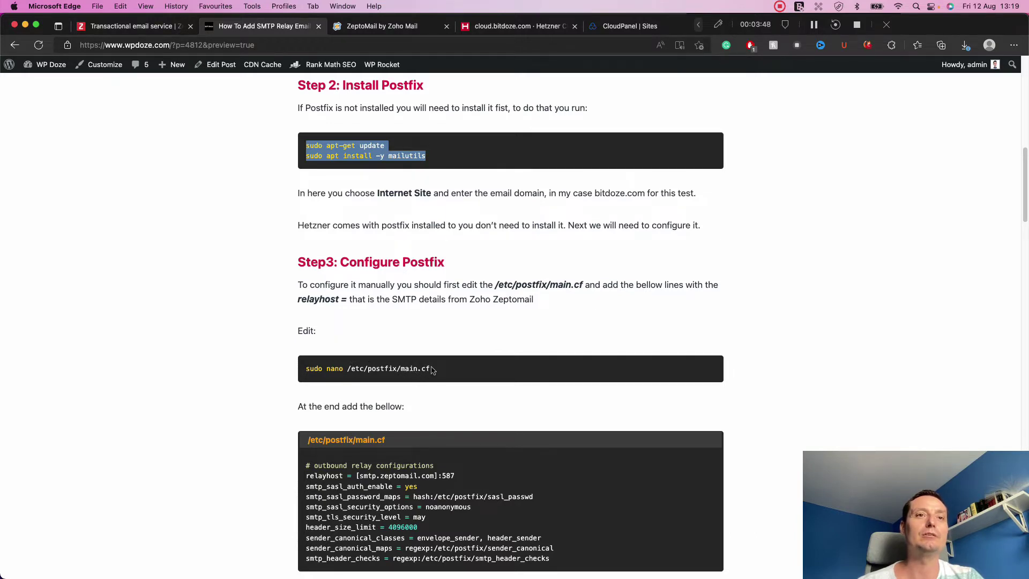
scroll(432, 370, down, 1)
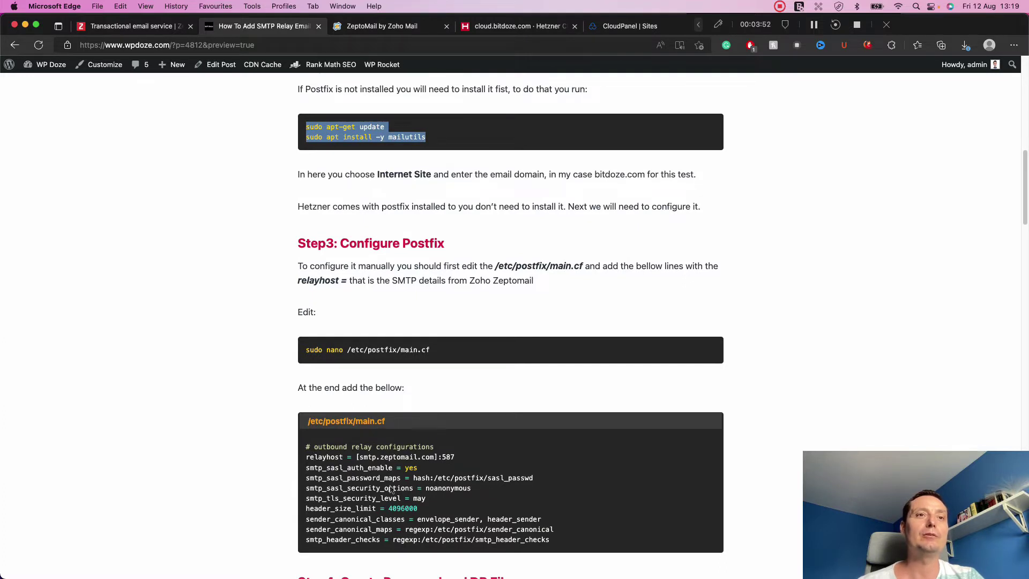
- Check the SMTP configuration details for bitdoze.com in ZeptoMail and close them
click(376, 31)
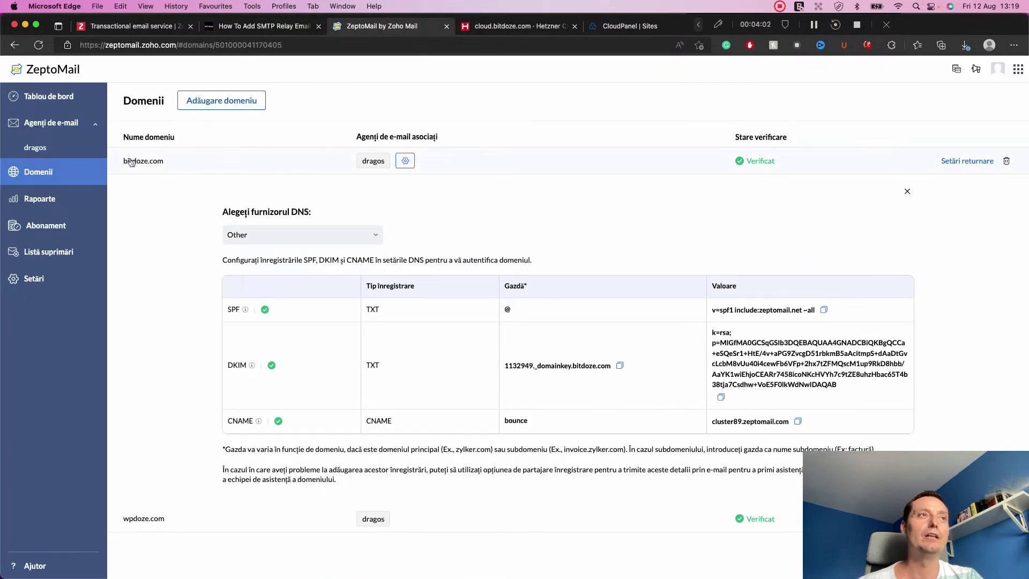
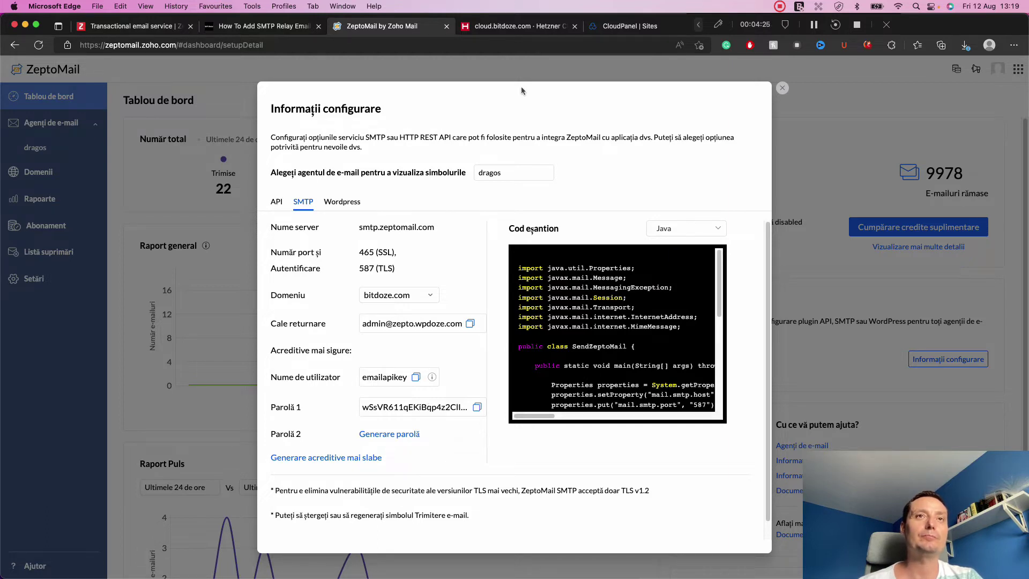
click(782, 87)
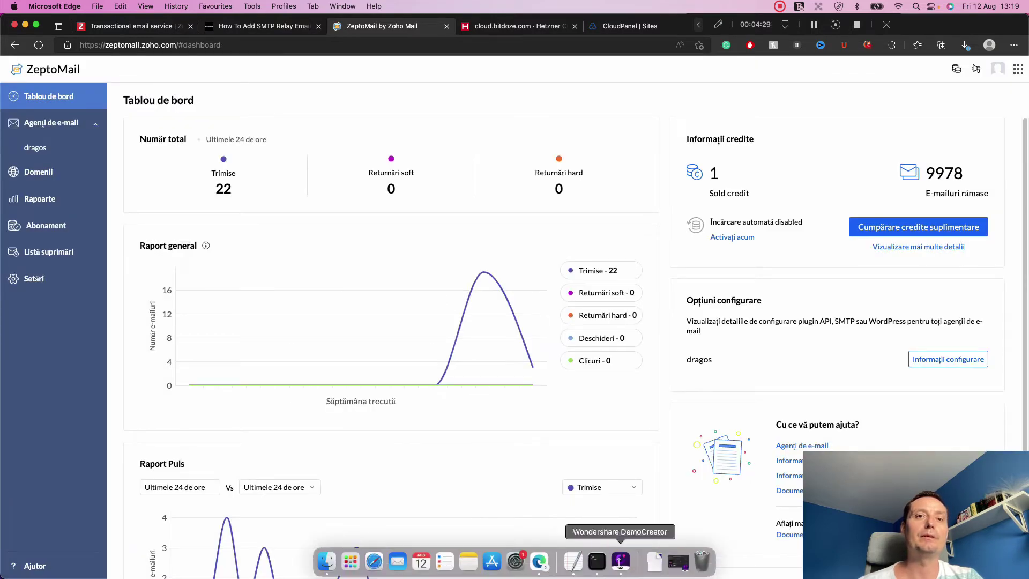
- Copy "sudo nano /etc/postfix/main.cf" from the article and run it in the Terminal server session
click(597, 562)
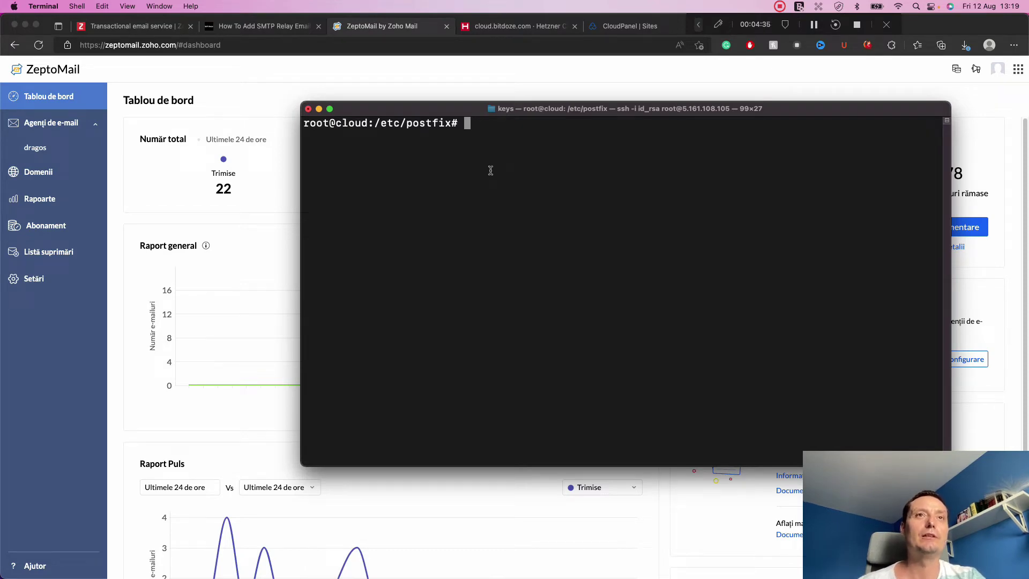
click(247, 30)
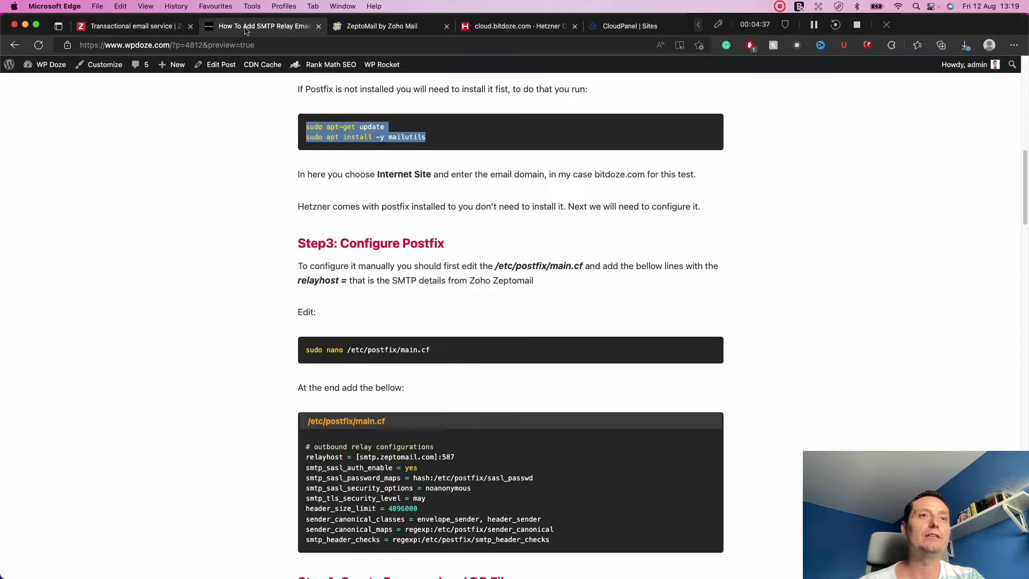
click(398, 349)
triple_click(398, 349)
key(super+c)
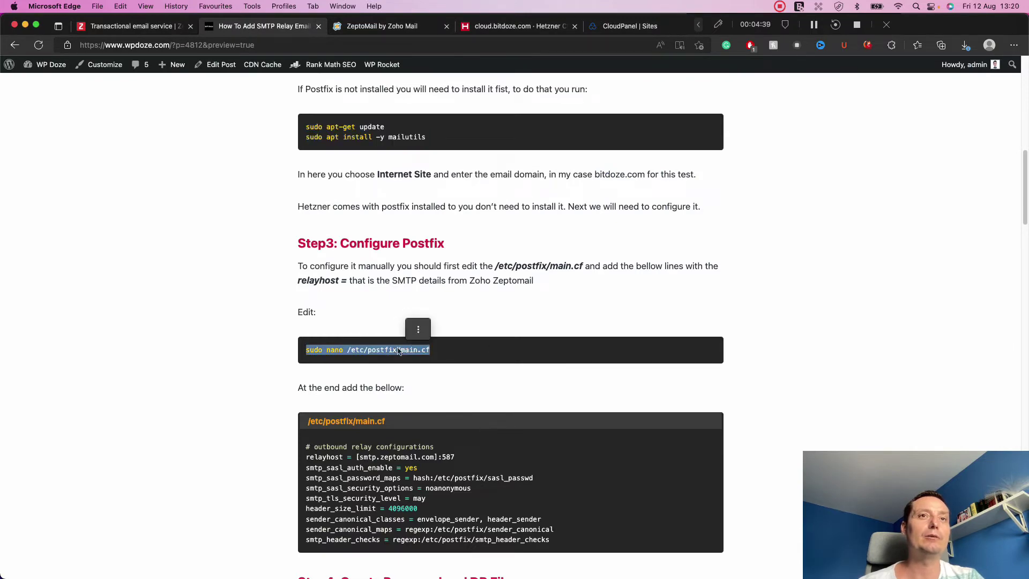
right_click(398, 349)
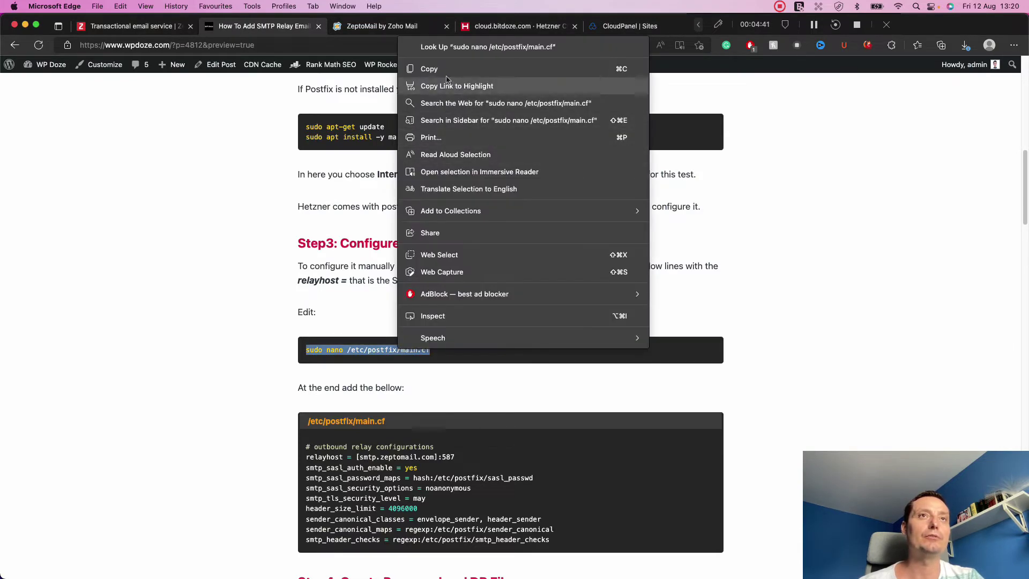
click(471, 68)
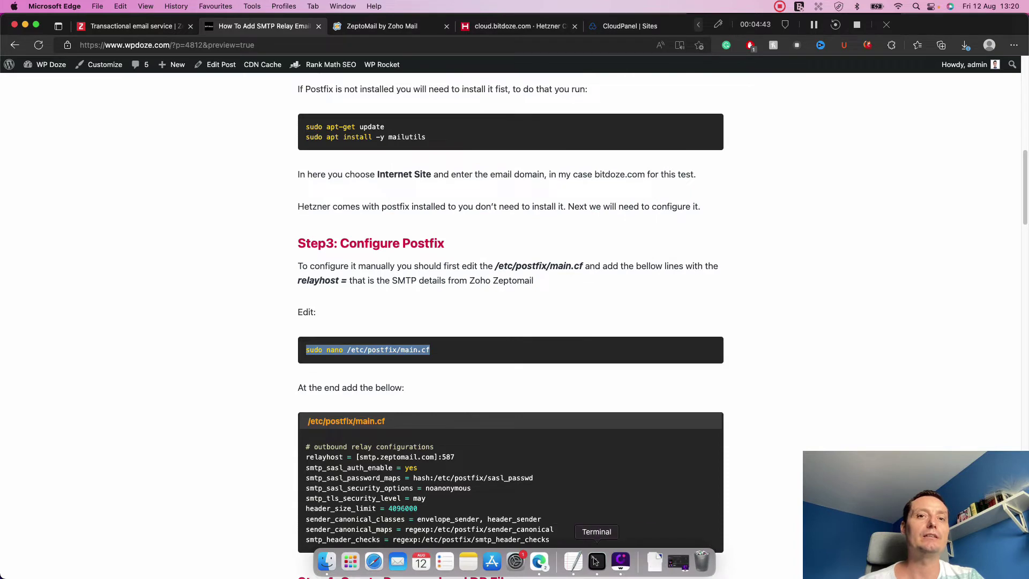
click(594, 561)
right_click(571, 236)
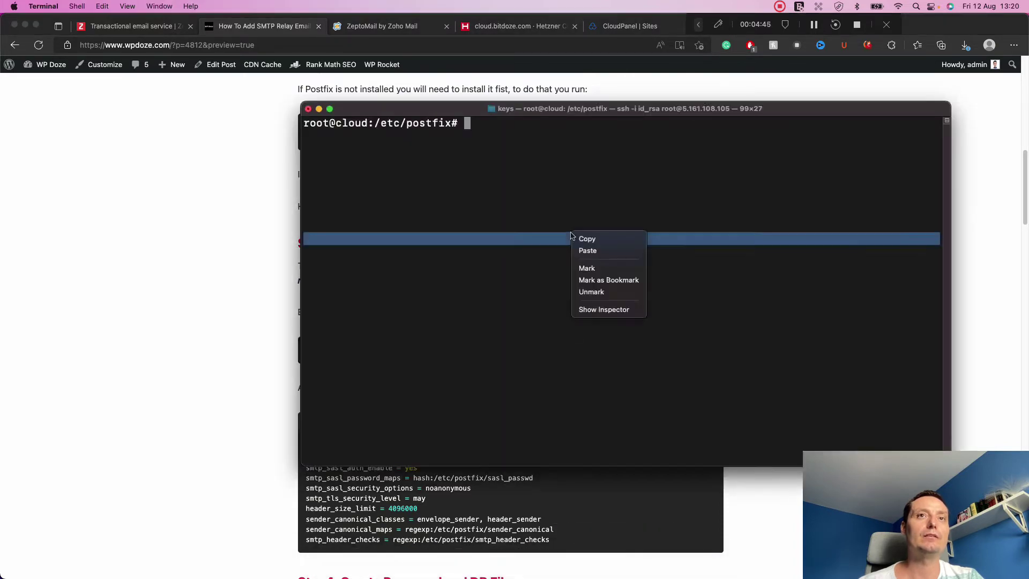
click(589, 251)
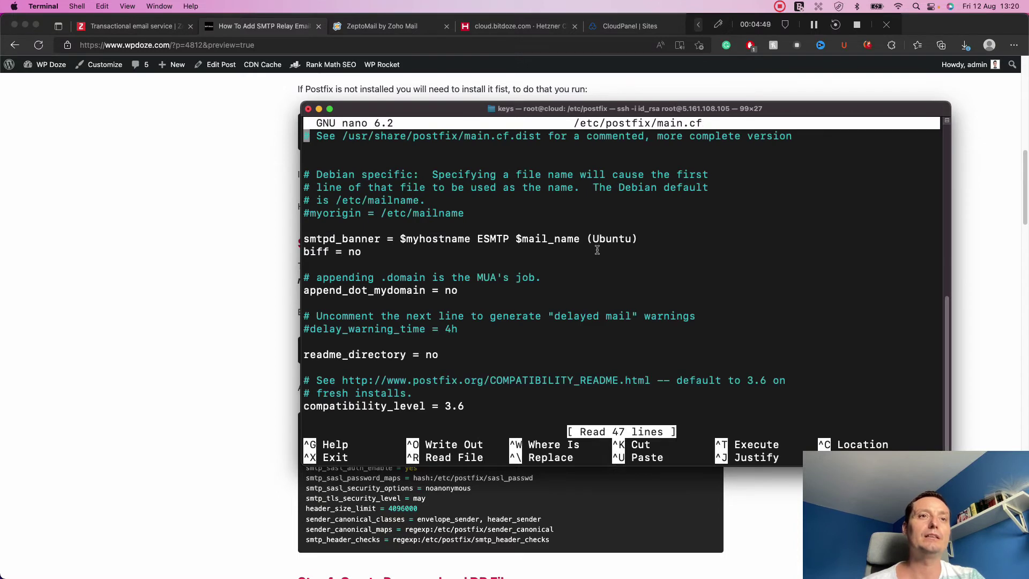
- Place the cursor on the empty line at the end of /etc/postfix/main.cf in nano
key(Down)
key(Down)
key(Down)
key(Down)
key(Down)
key(Down)
key(Down)
key(Down)
key(Down)
key(Down)
key(Down)
key(Down)
key(Down)
key(Down)
key(Down)
key(Down)
key(Down)
key(Down)
key(Down)
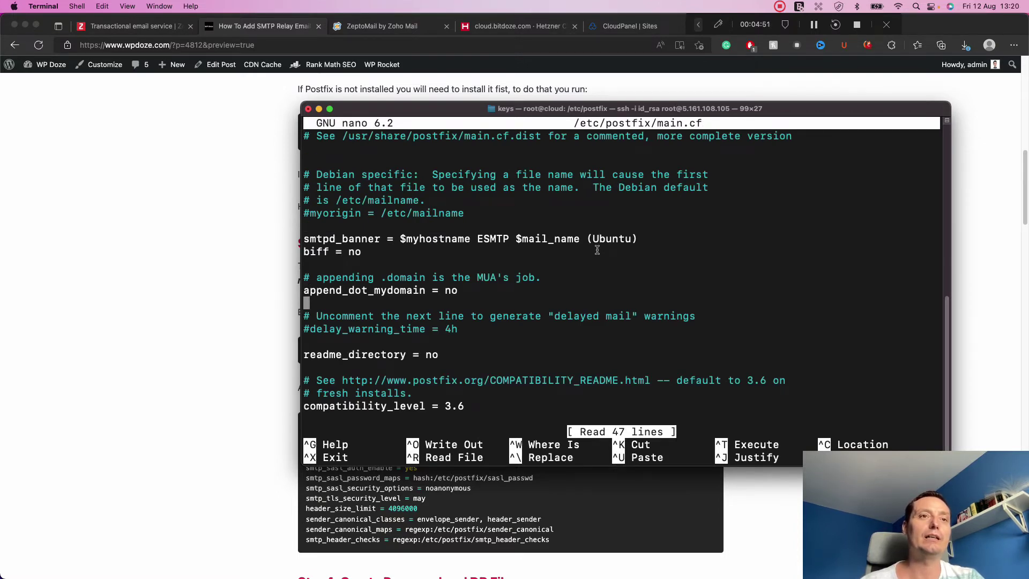
key(Down)
key(Down)
key(Down)
key(Down)
key(Down)
key(Down)
key(Down)
key(Down)
key(Down)
key(Down)
key(Down)
key(Down)
key(Down)
key(Down)
key(Down)
key(Down)
key(Down)
key(Down)
key(Down)
key(Down)
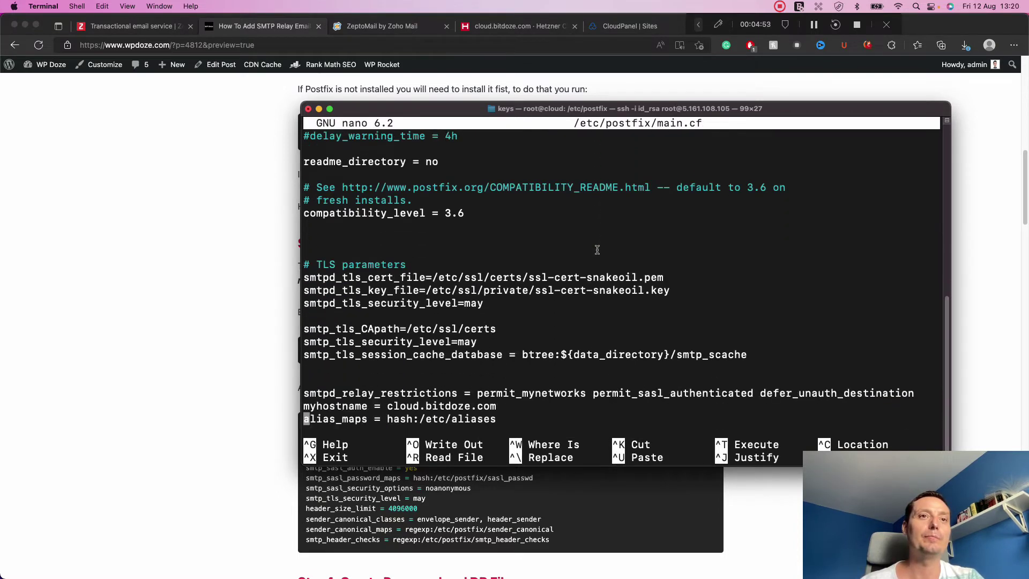
key(Down)
key(Down)
key(Down)
key(Down)
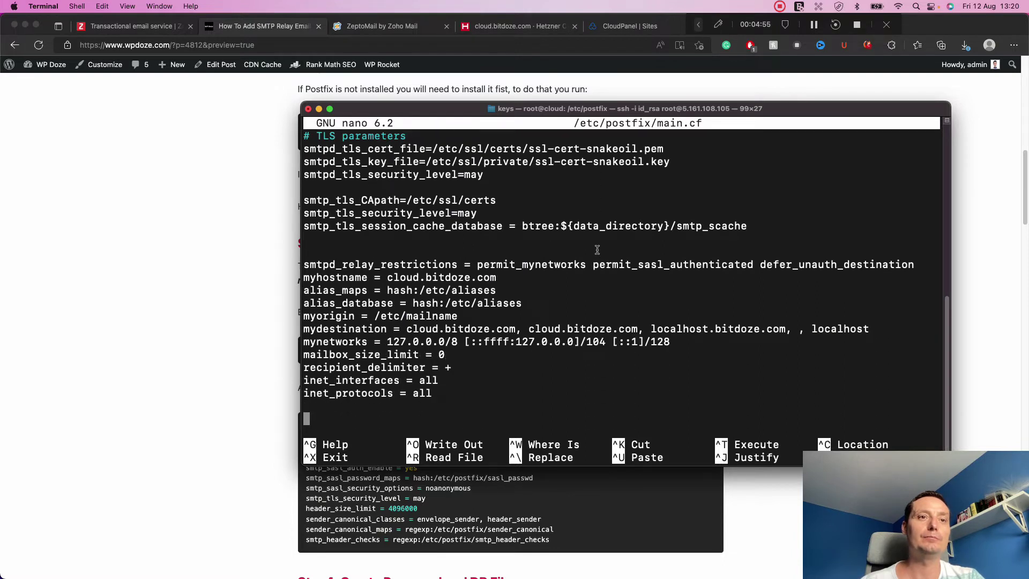
- Copy the outbound relay configuration block for /etc/postfix/main.cf from the WP Doze article
click(203, 347)
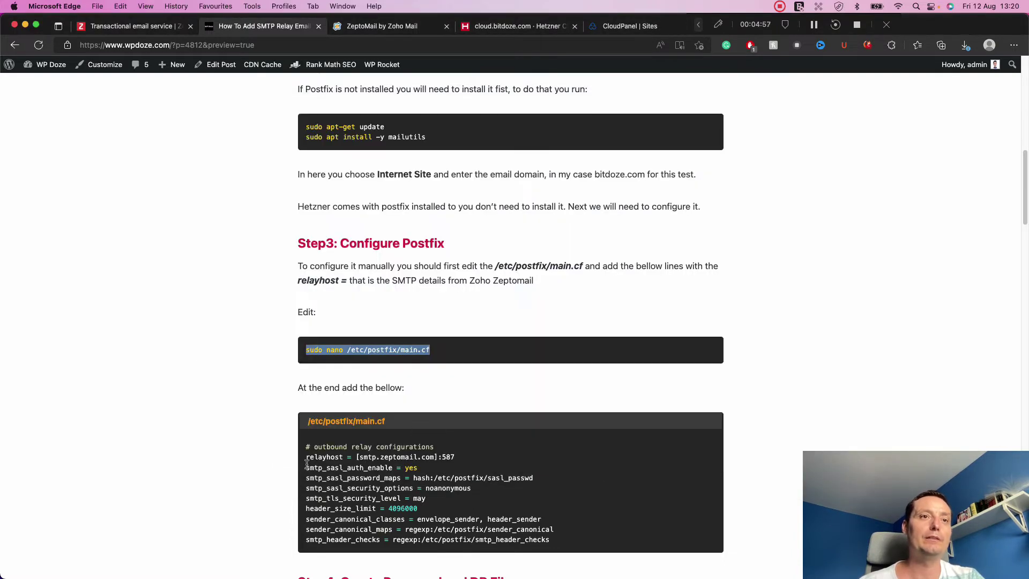
drag(305, 449, 557, 543)
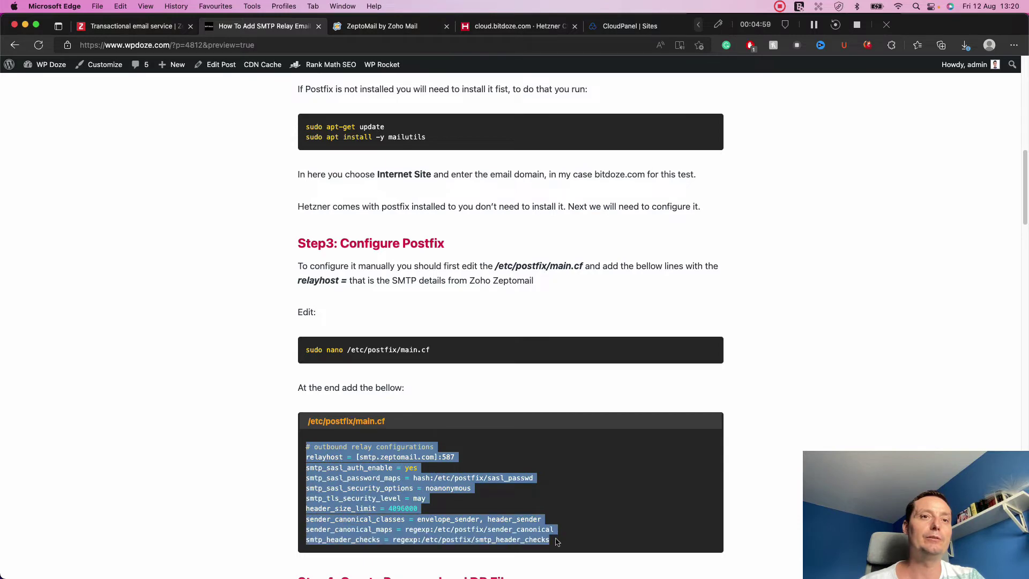
right_click(384, 467)
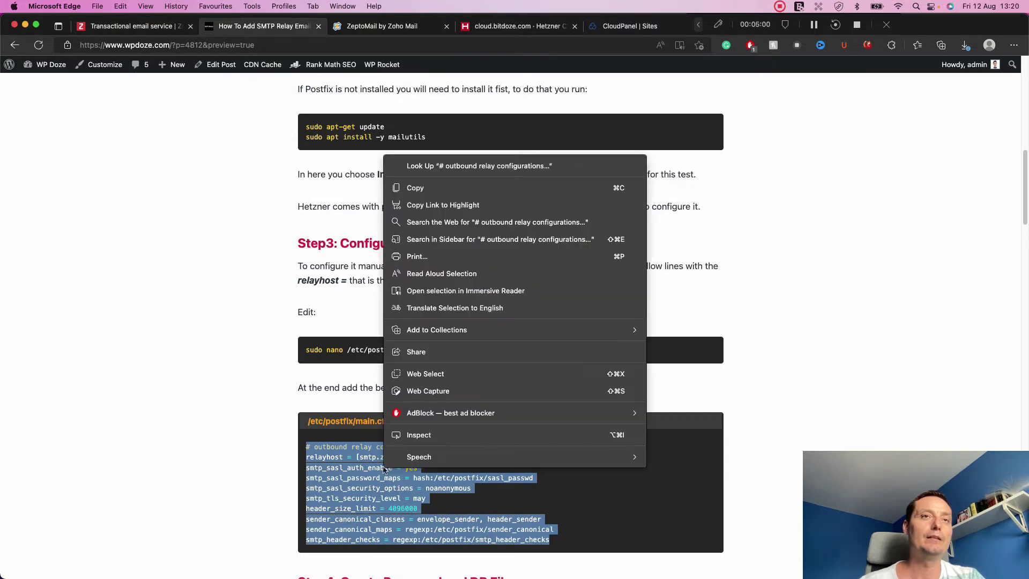
click(424, 189)
scroll(323, 248, down, 5)
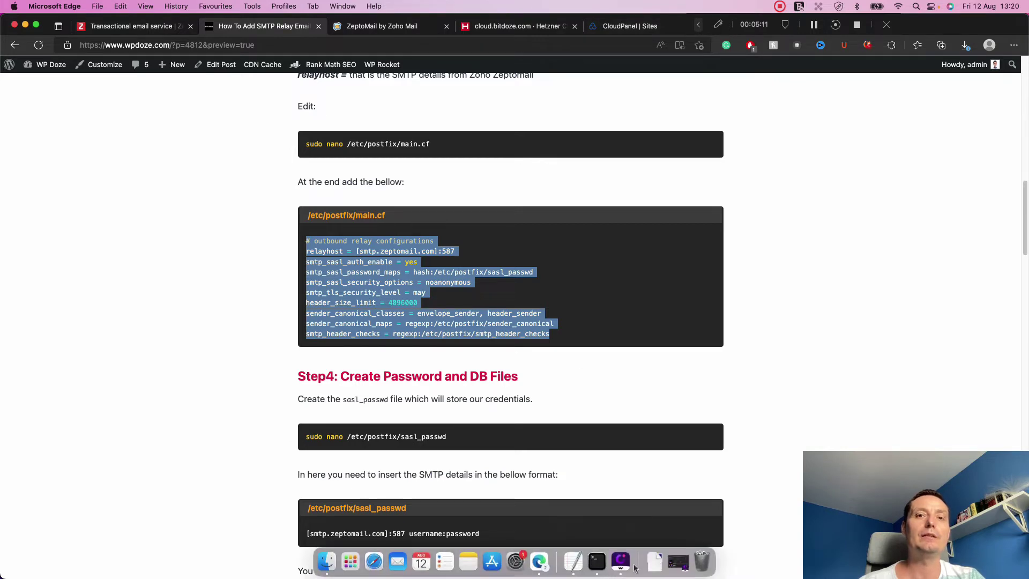
- Paste the outbound relay configuration block at the end of main.cf in the Terminal's nano session, then save and exit
click(592, 563)
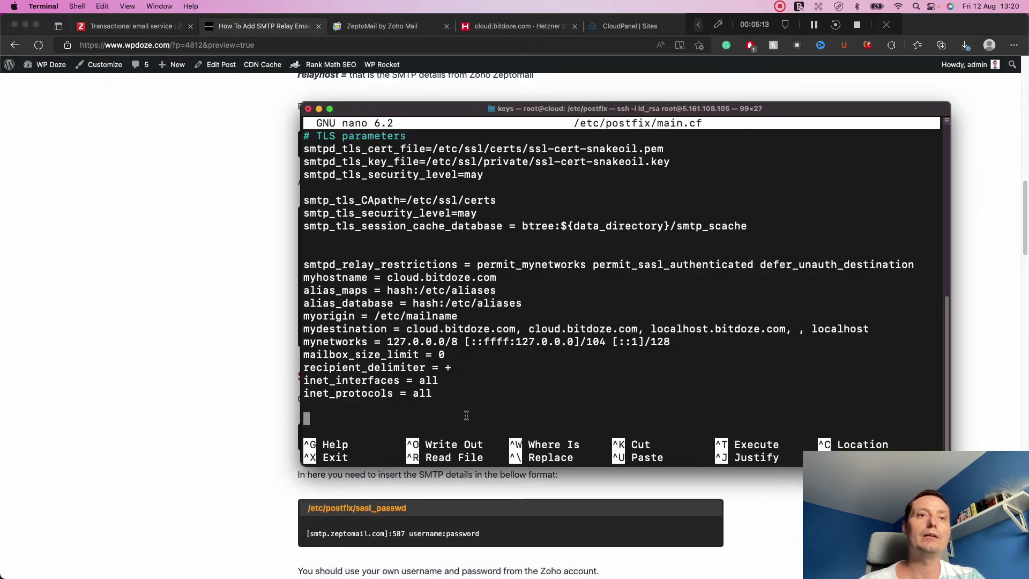
right_click(466, 416)
click(487, 432)
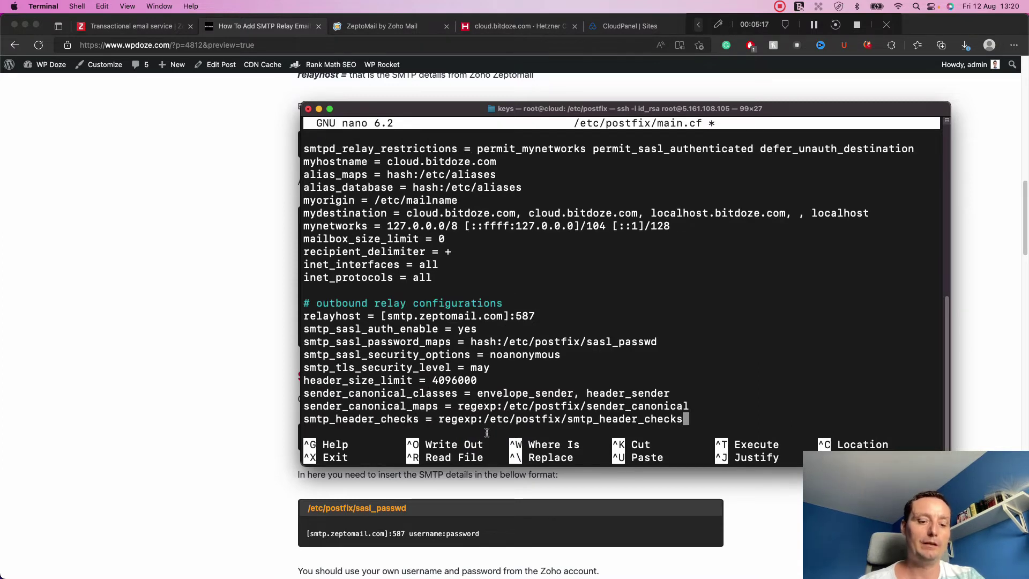
key(ctrl+x)
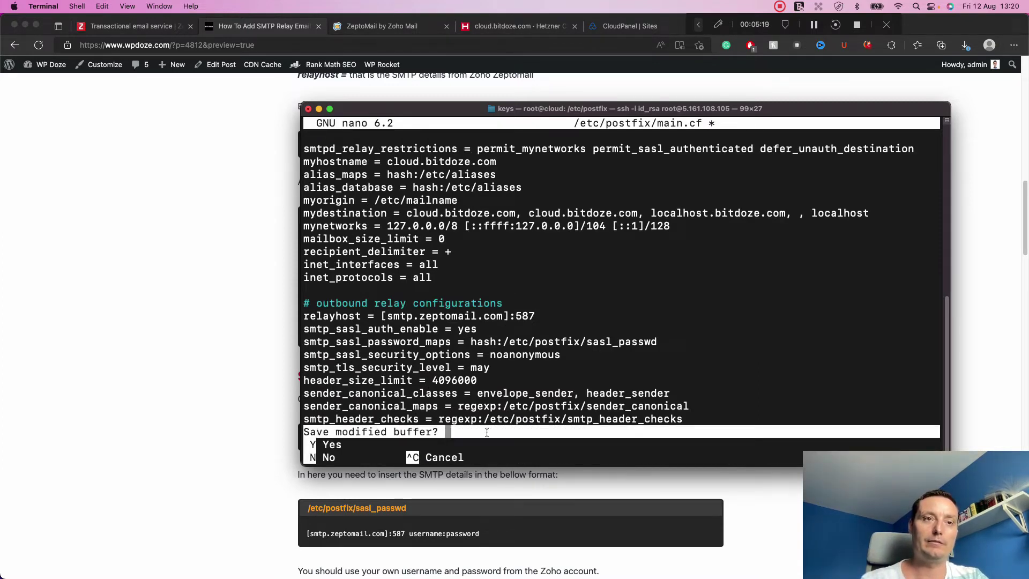
key(y)
key(Return)
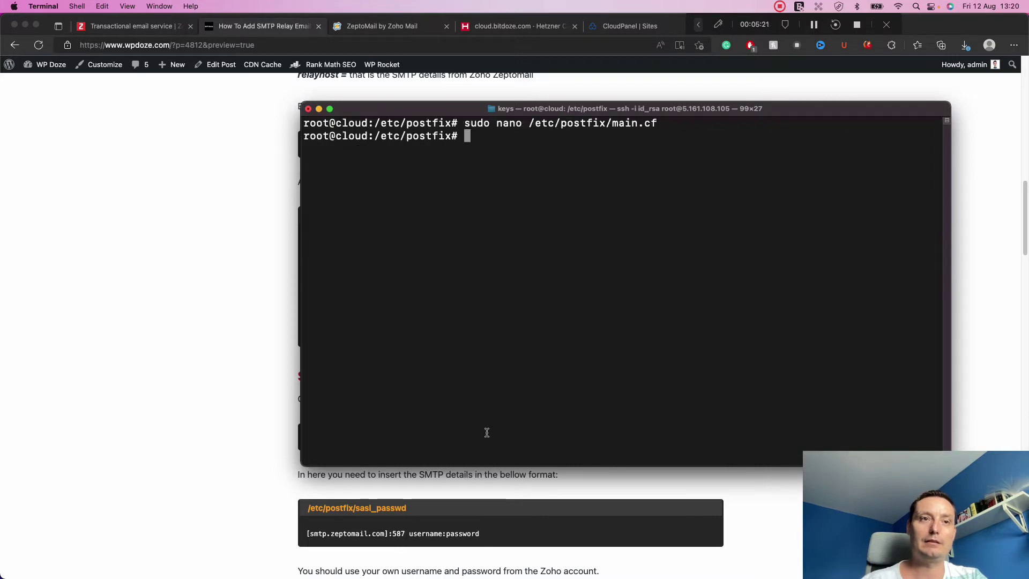
key(Return)
key(Return)
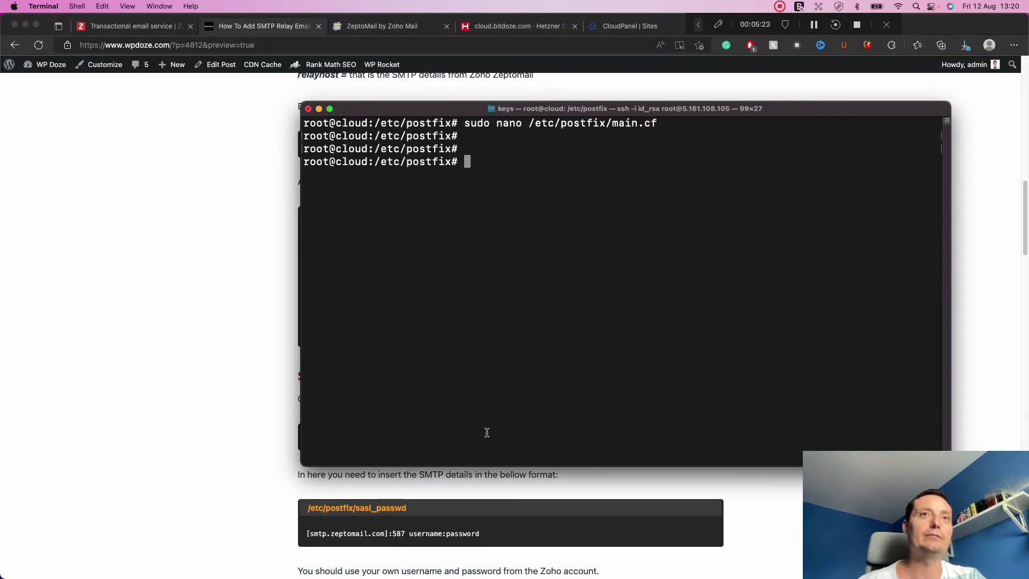
- Copy "sudo nano /etc/postfix/sasl_passwd" from Step 4 of the article and run it in the Terminal server session
click(171, 364)
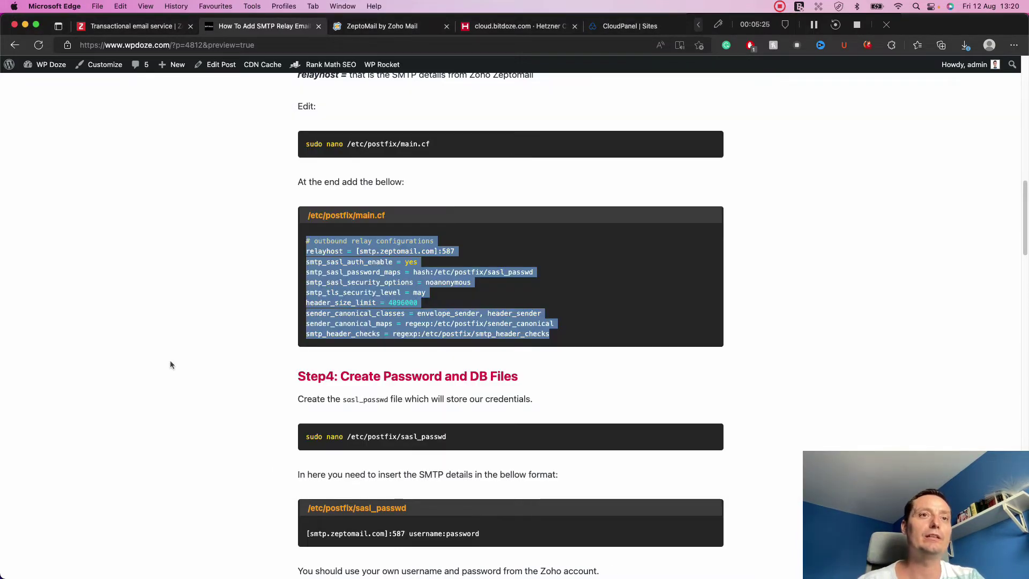
scroll(506, 404, down, 1)
scroll(560, 355, down, 2)
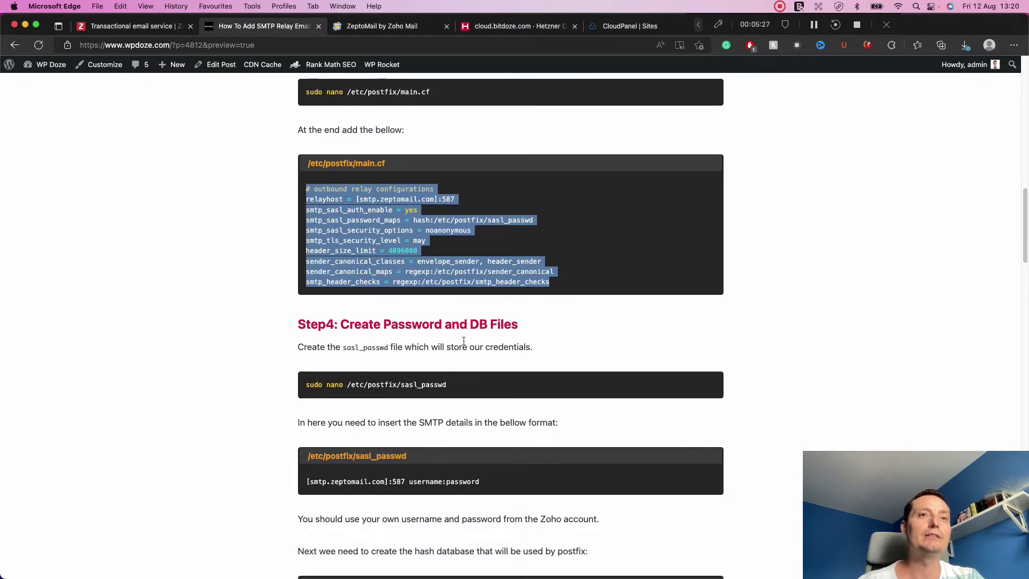
scroll(447, 374, down, 1)
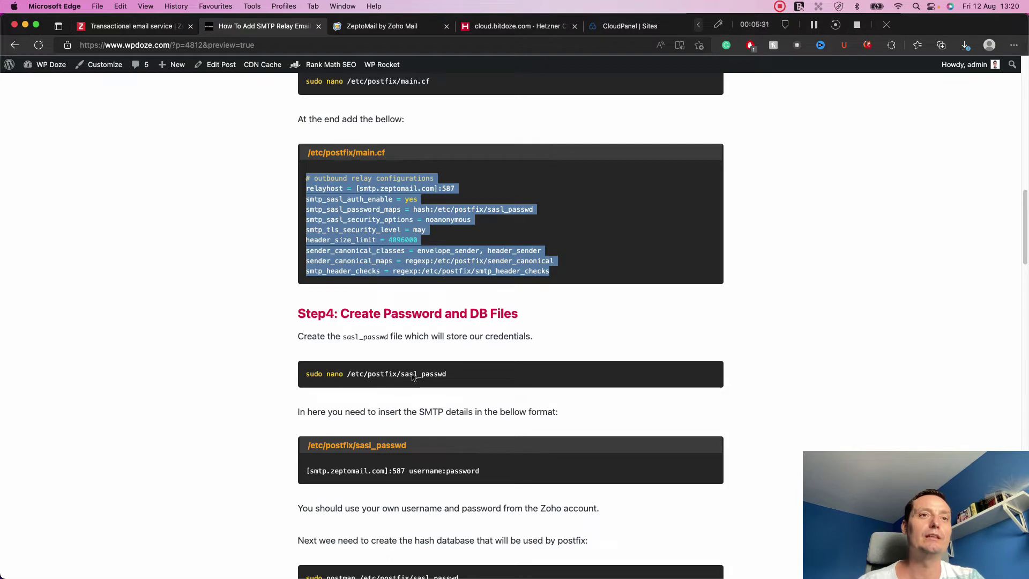
click(443, 379)
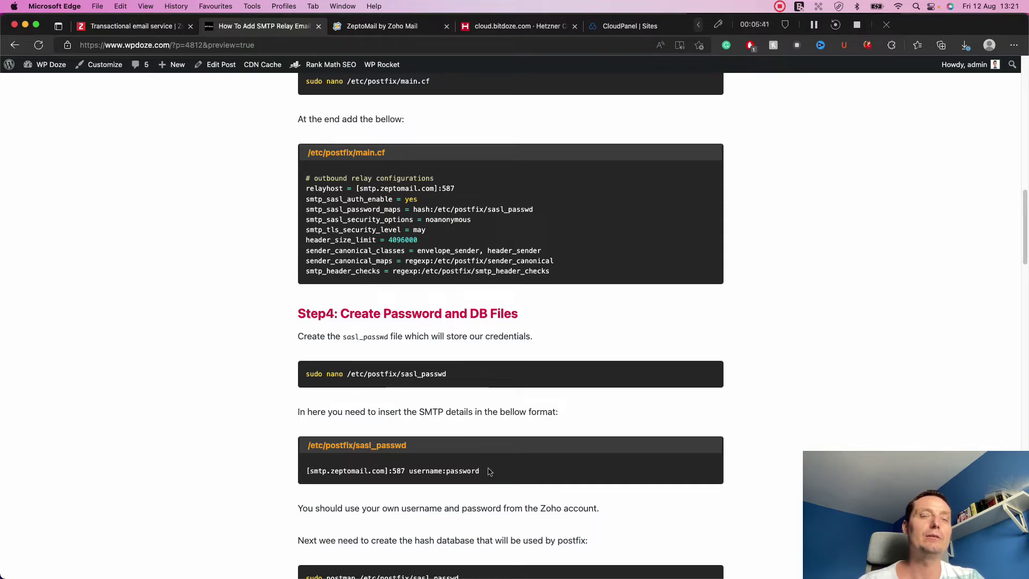
click(398, 379)
right_click(398, 379)
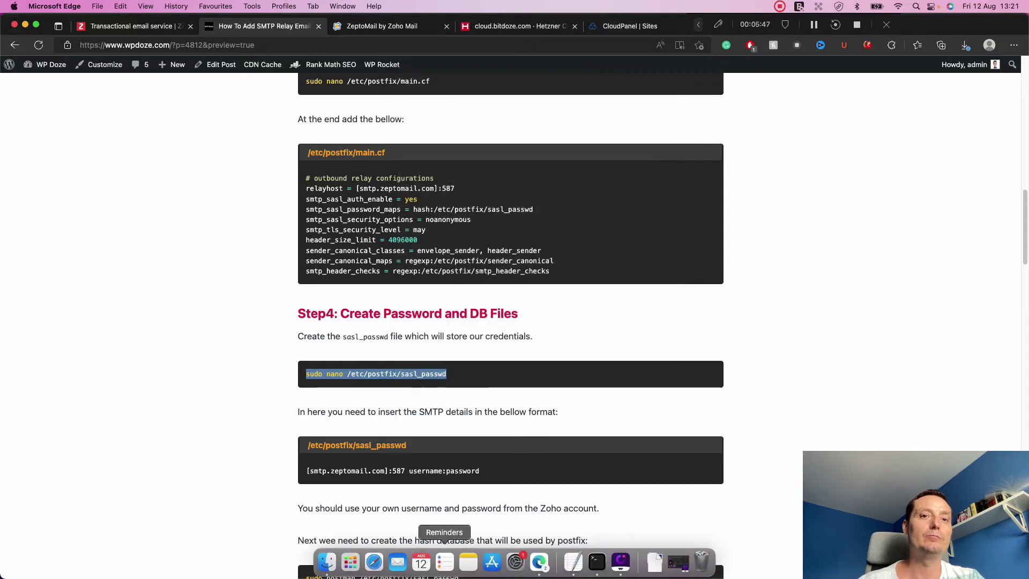
click(596, 568)
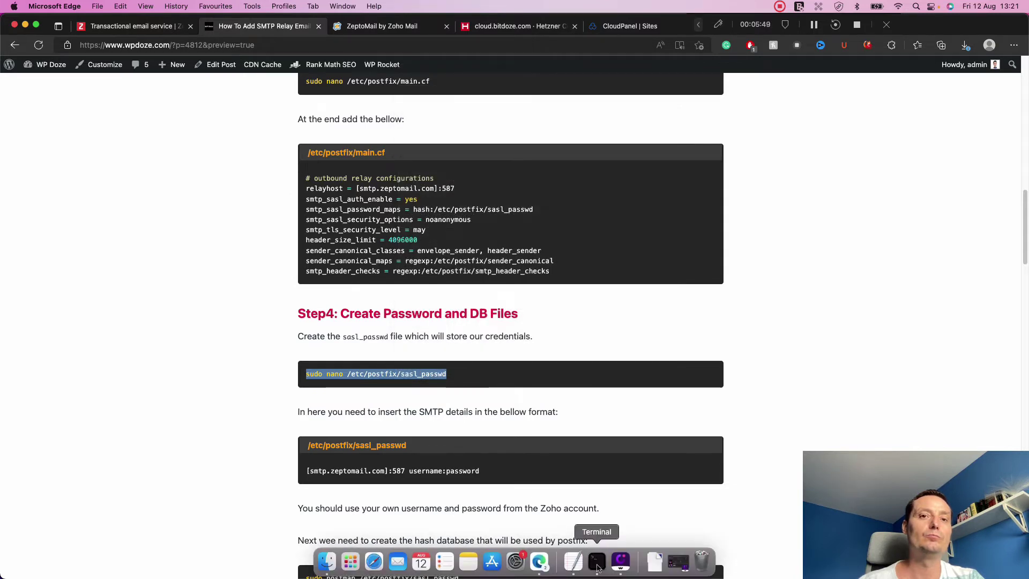
right_click(544, 328)
click(562, 343)
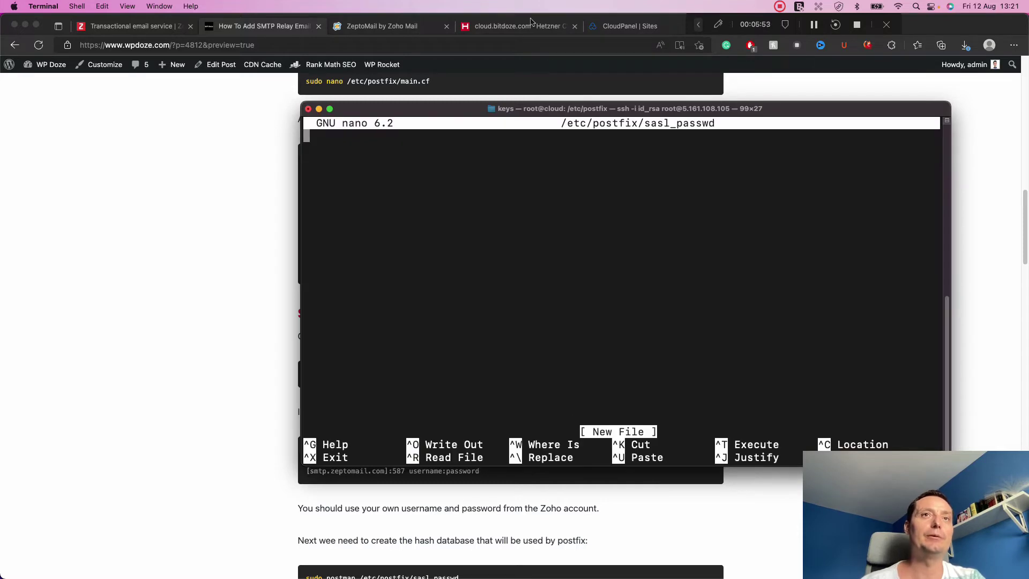
- Leave the sasl_passwd file in nano and move the Terminal window aside to uncover the article
drag(470, 112, 93, 153)
key(super+m)
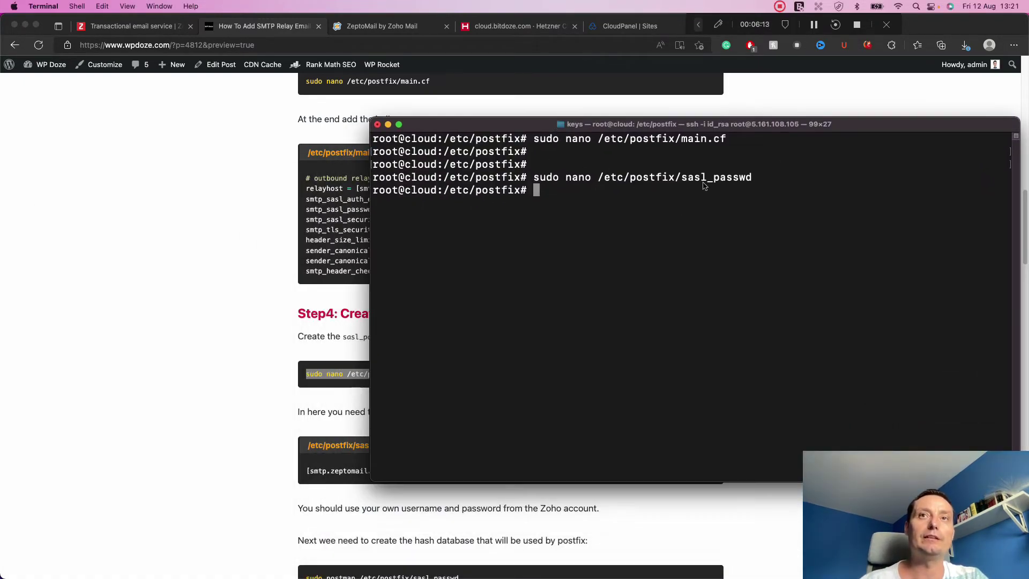
drag(490, 128, 674, 48)
- Review the article's credential format and hash database instructions in Step 4, highlighting the smtp_sasl_password_maps line
click(477, 466)
scroll(475, 464, down, 3)
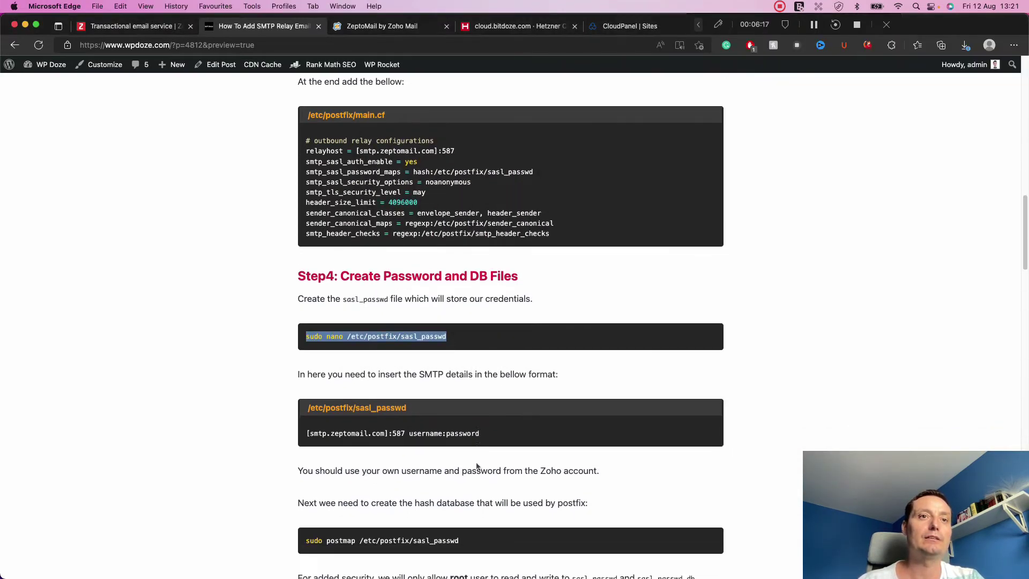
click(444, 395)
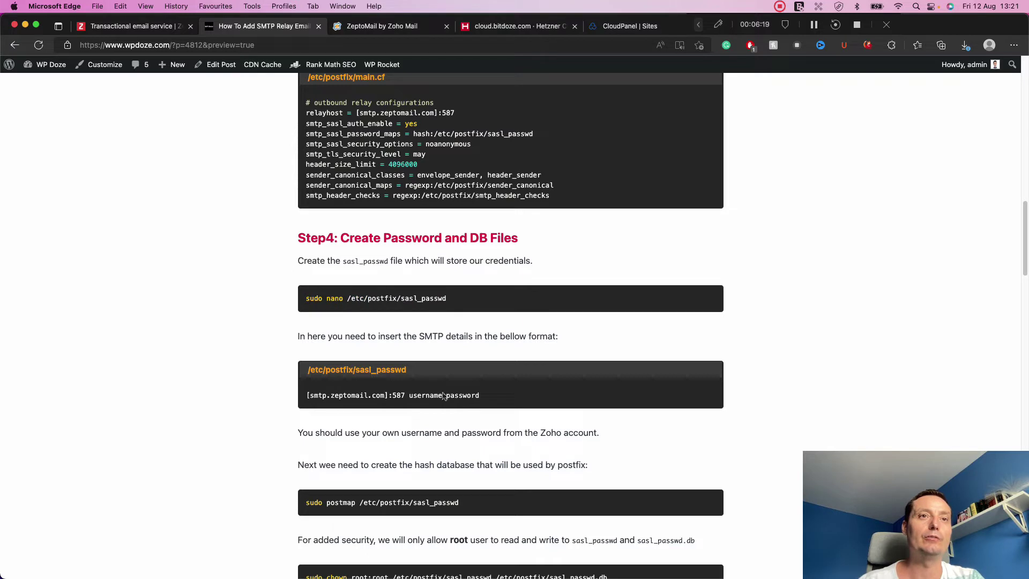
scroll(463, 397, down, 2)
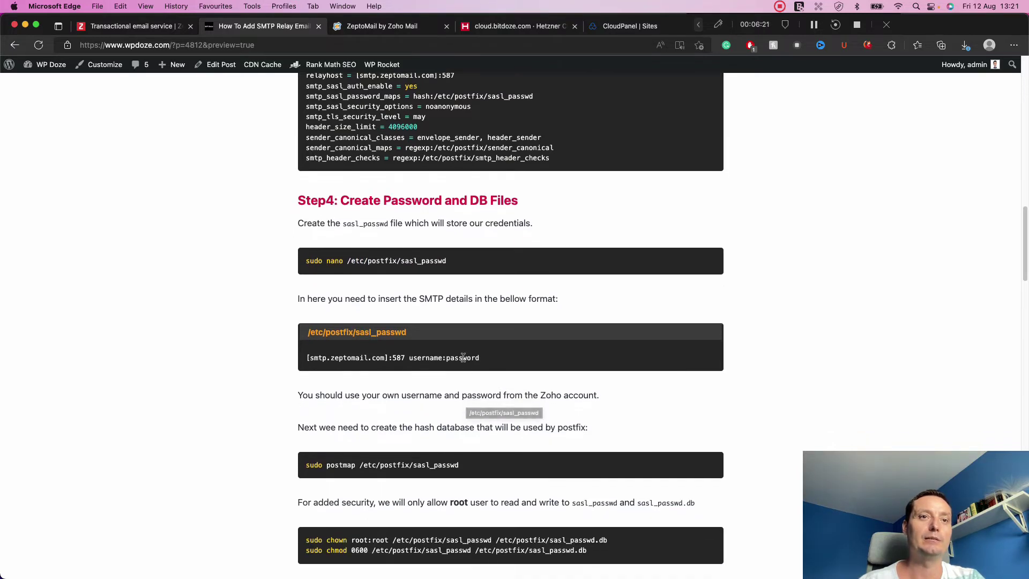
scroll(455, 344, down, 1)
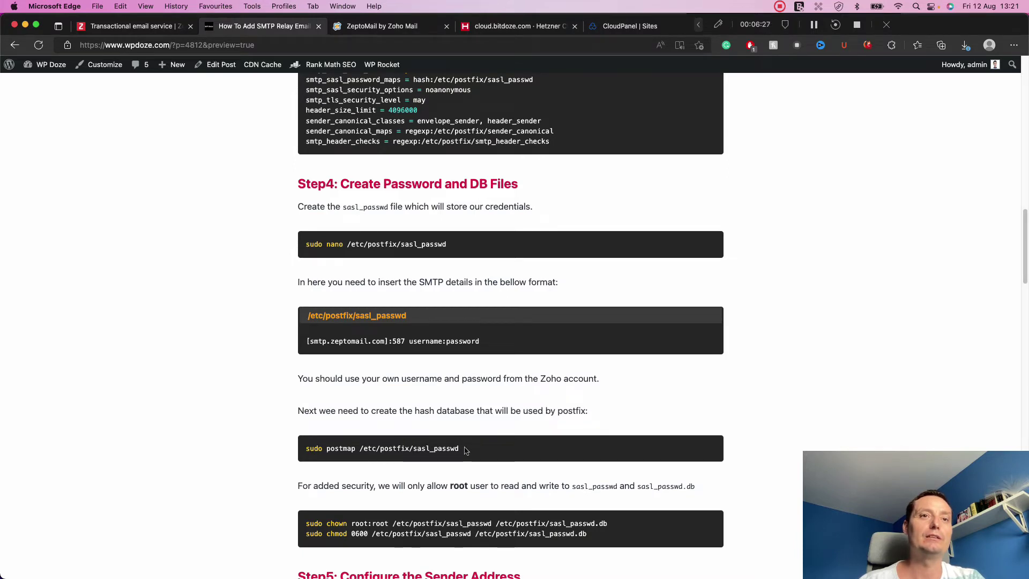
scroll(466, 452, up, 1)
scroll(465, 453, up, 1)
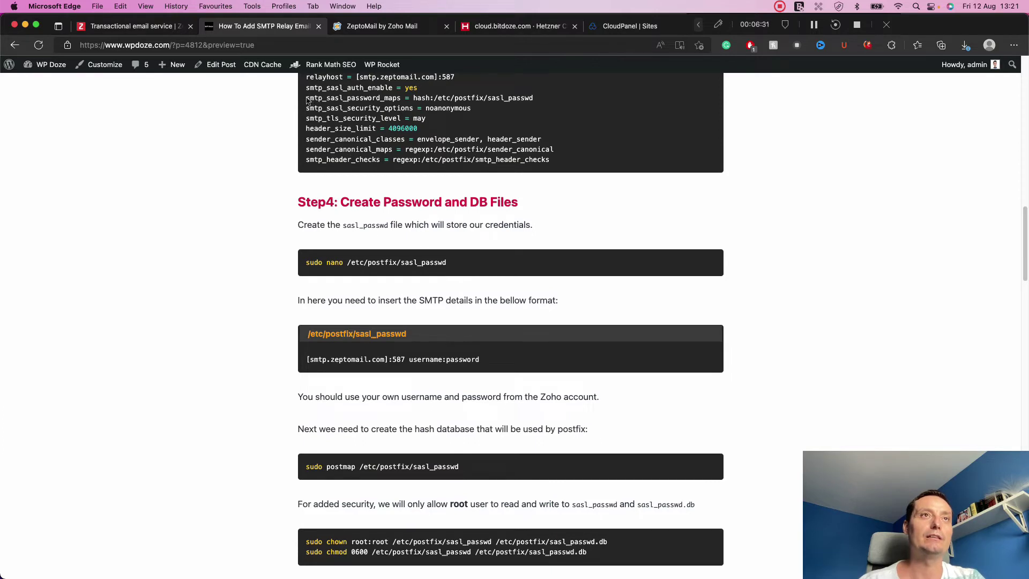
drag(307, 101, 539, 97)
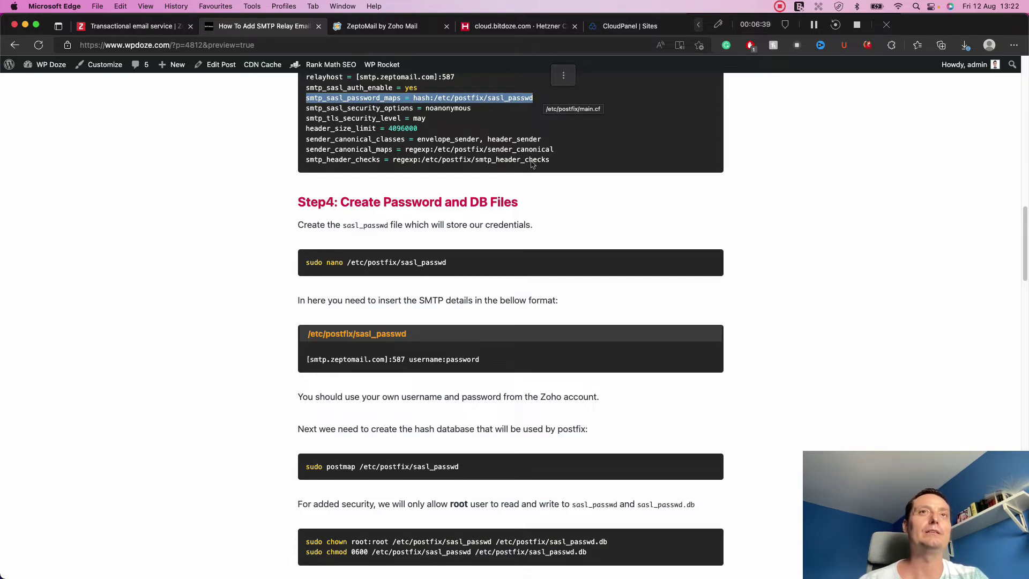
- Copy "sudo postmap /etc/postfix/sasl_passwd" from the article and run it in the Terminal server session
triple_click(403, 468)
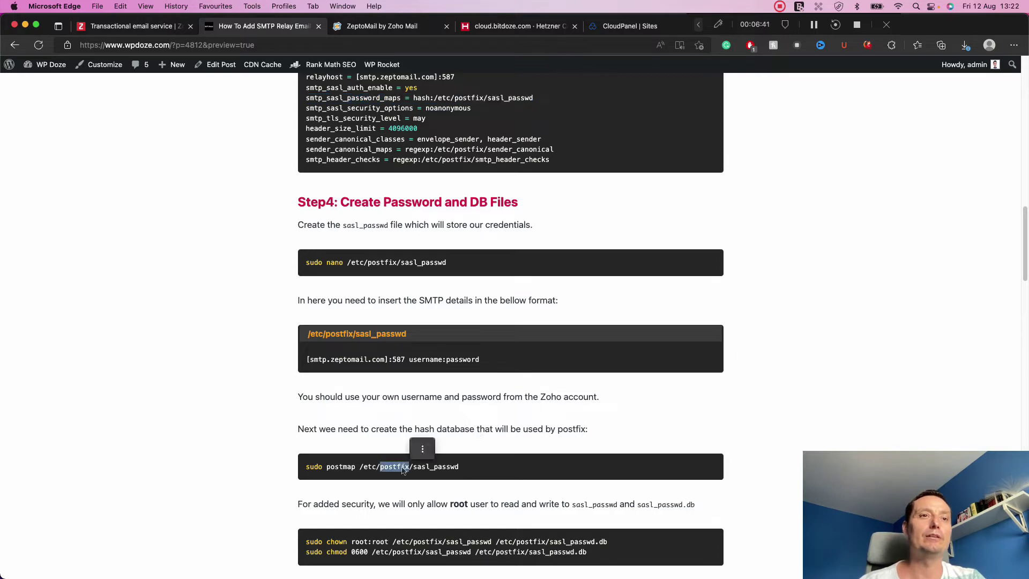
right_click(404, 470)
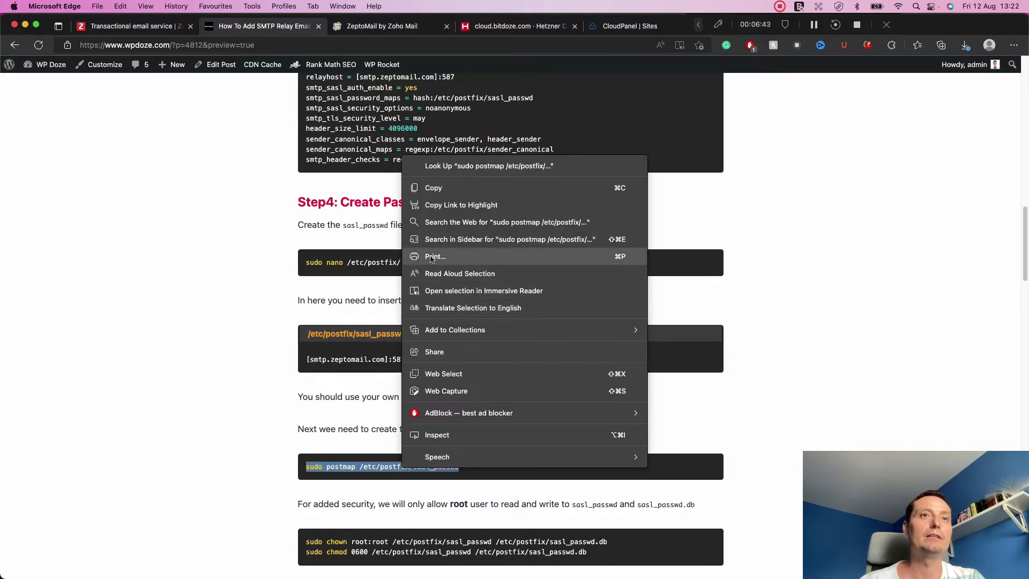
click(443, 189)
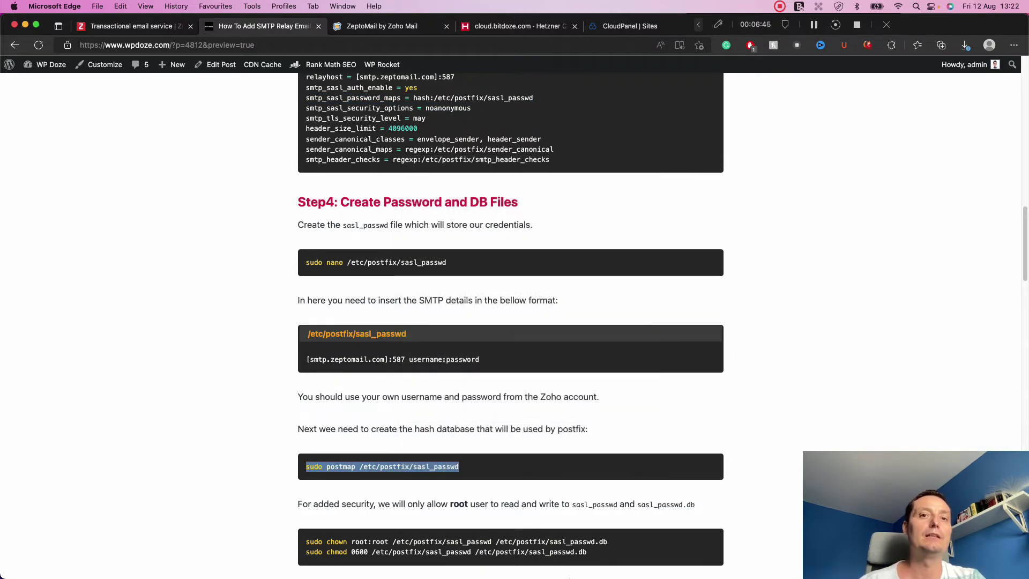
click(594, 563)
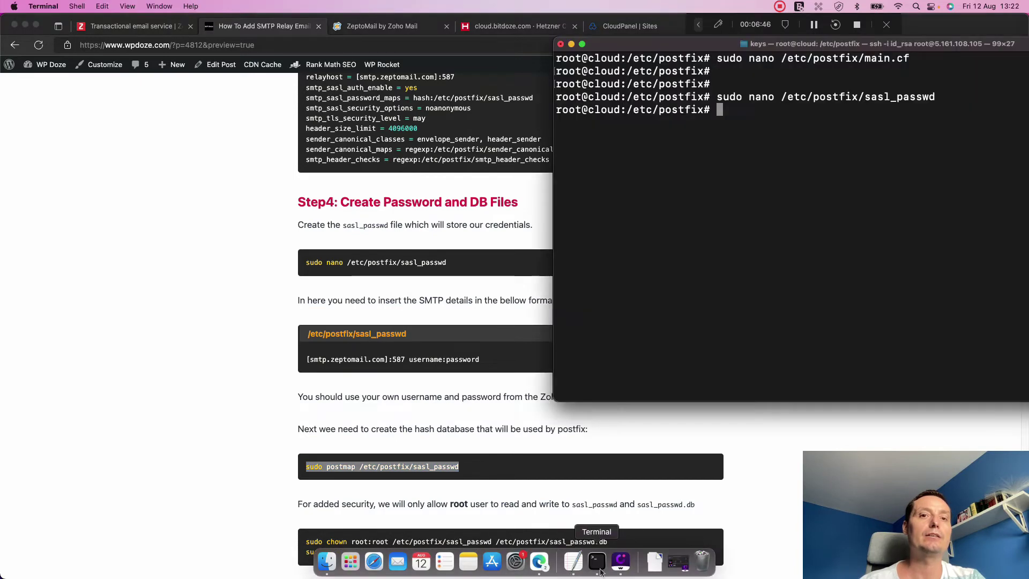
right_click(756, 168)
click(778, 199)
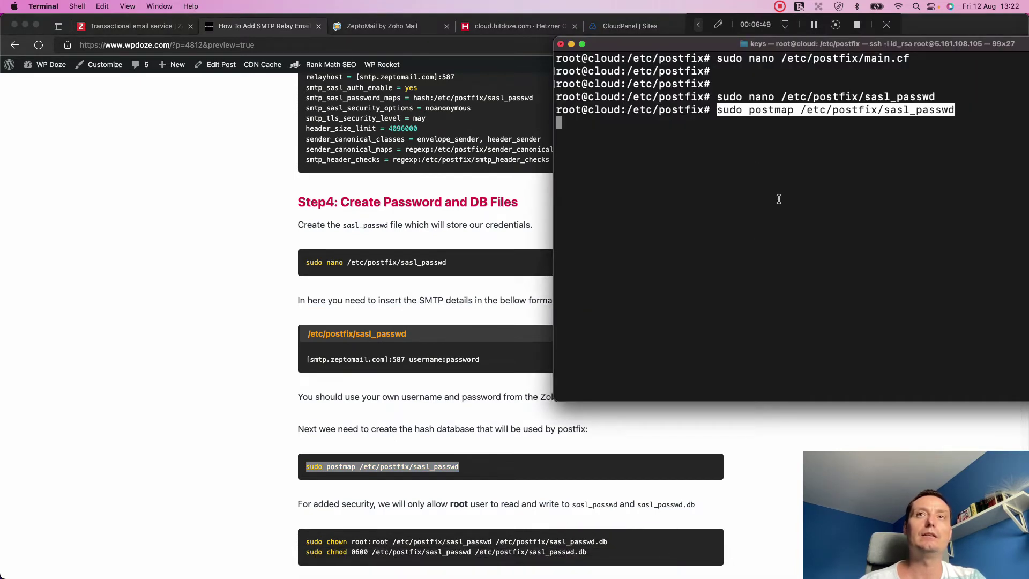
key(Return)
key(Return)
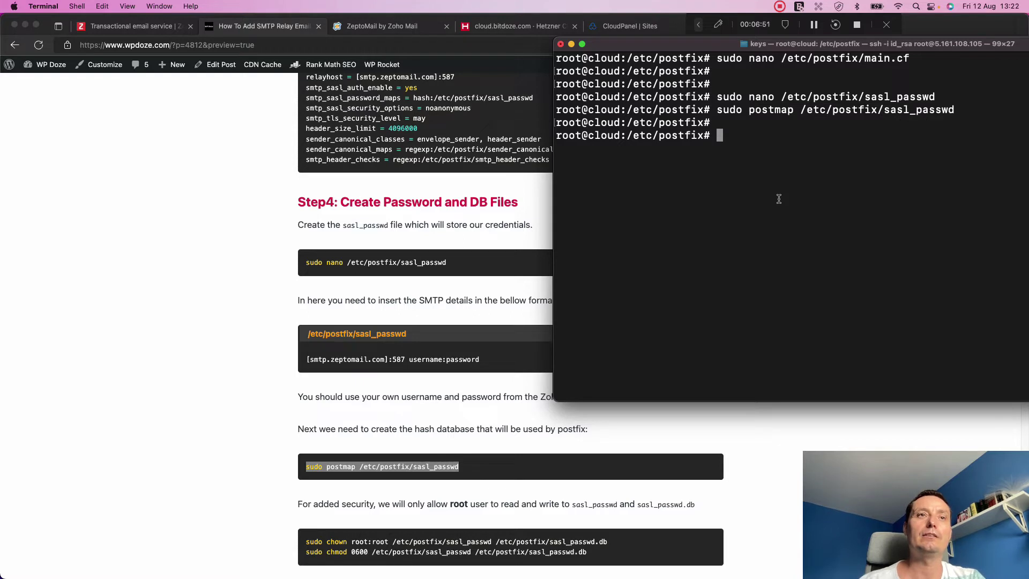
- Copy "sudo chown root:root /etc/postfix/sasl_passwd /etc/postfix/sasl_passwd.db" from the article and run it in the Terminal server session
key(super+Tab)
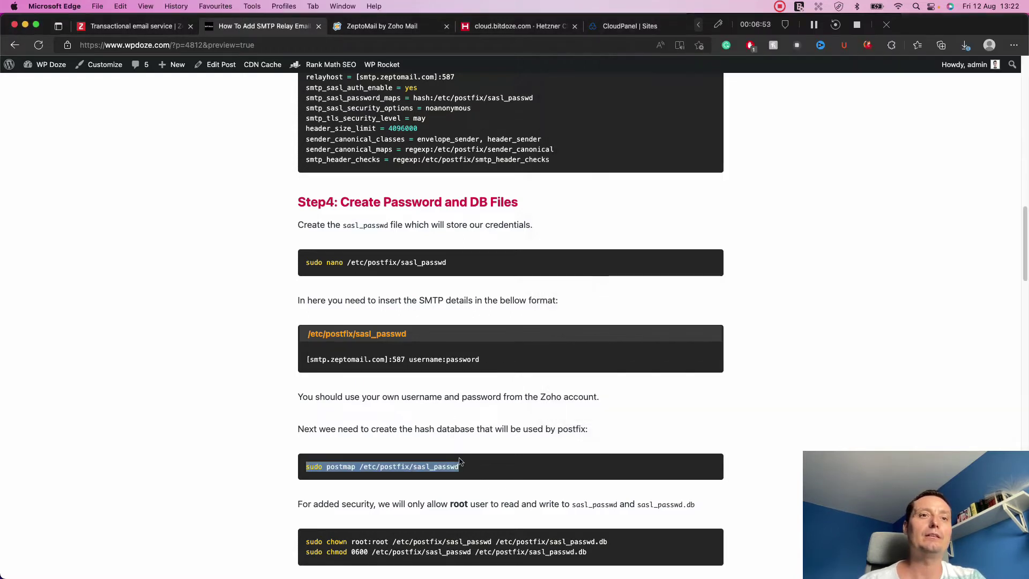
scroll(458, 461, down, 2)
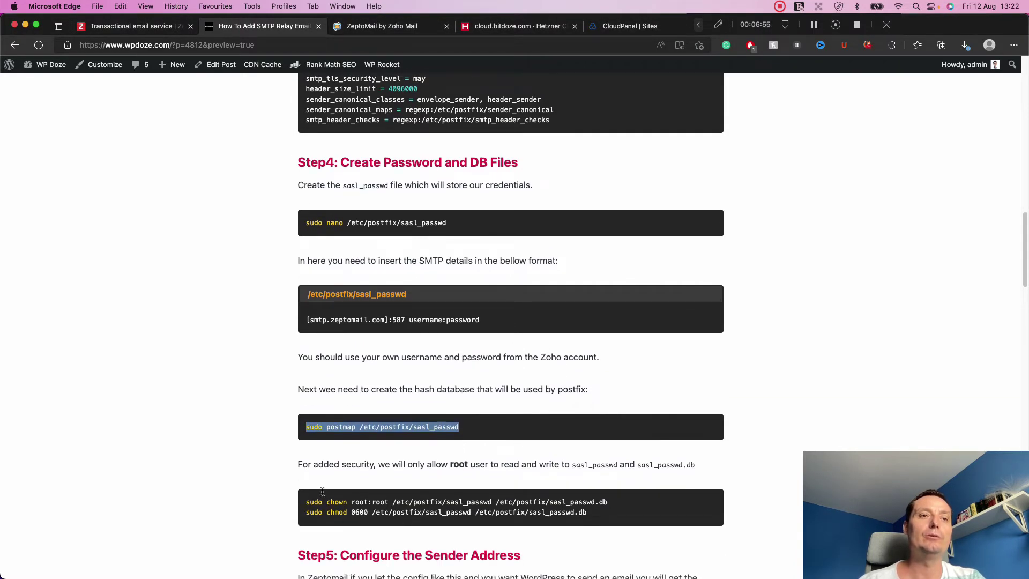
click(375, 506)
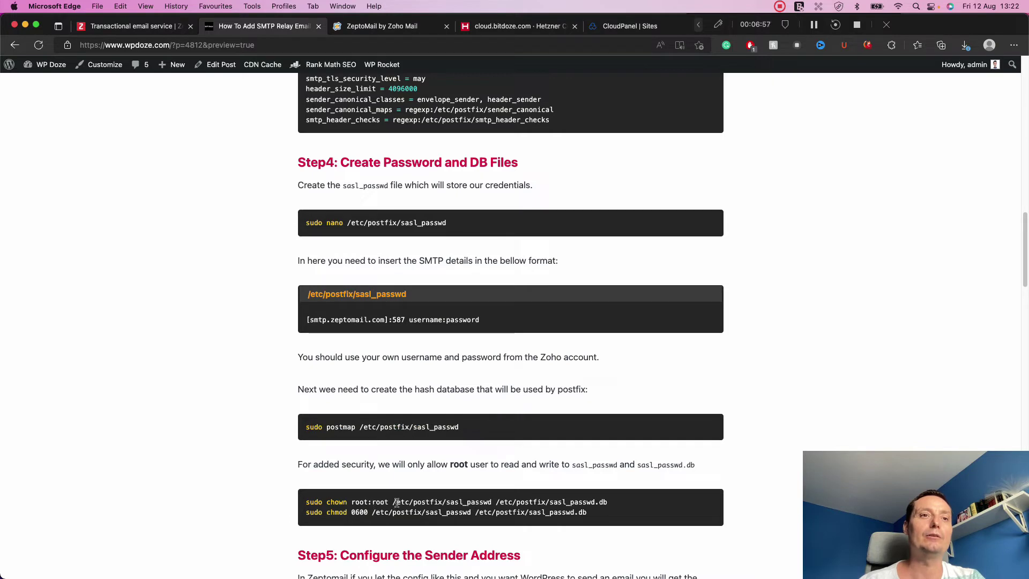
triple_click(396, 503)
right_click(397, 505)
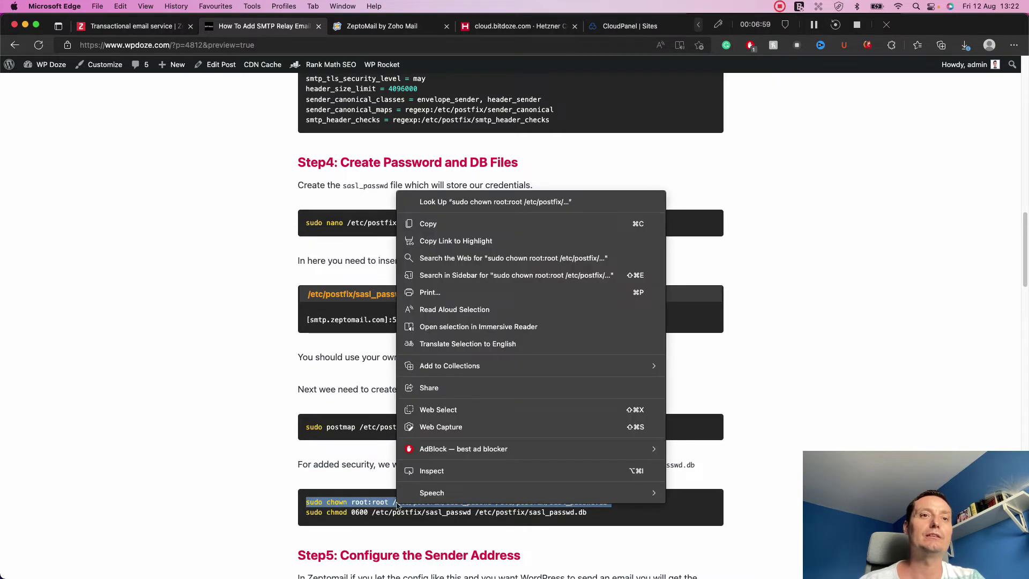
click(442, 223)
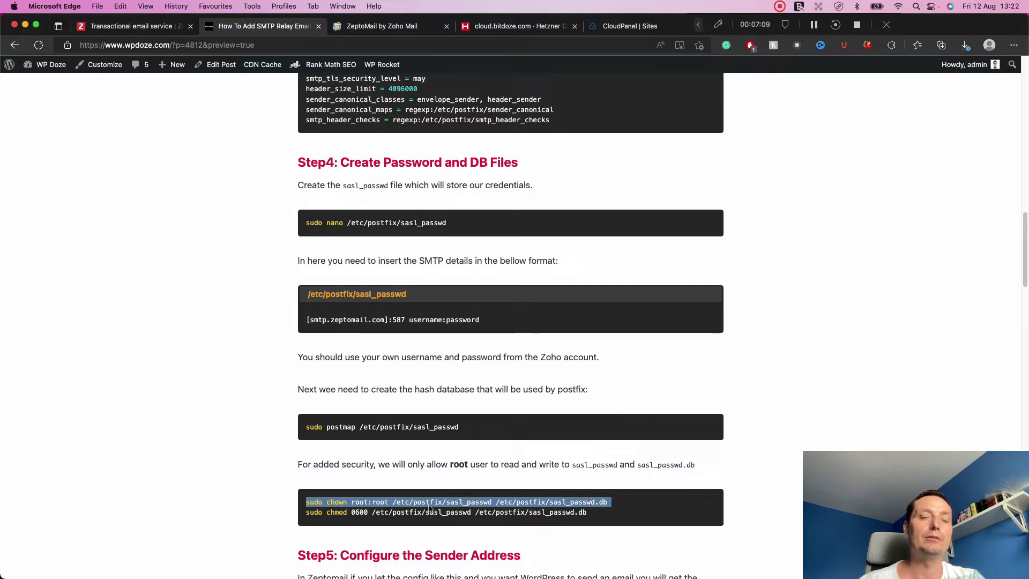
right_click(452, 501)
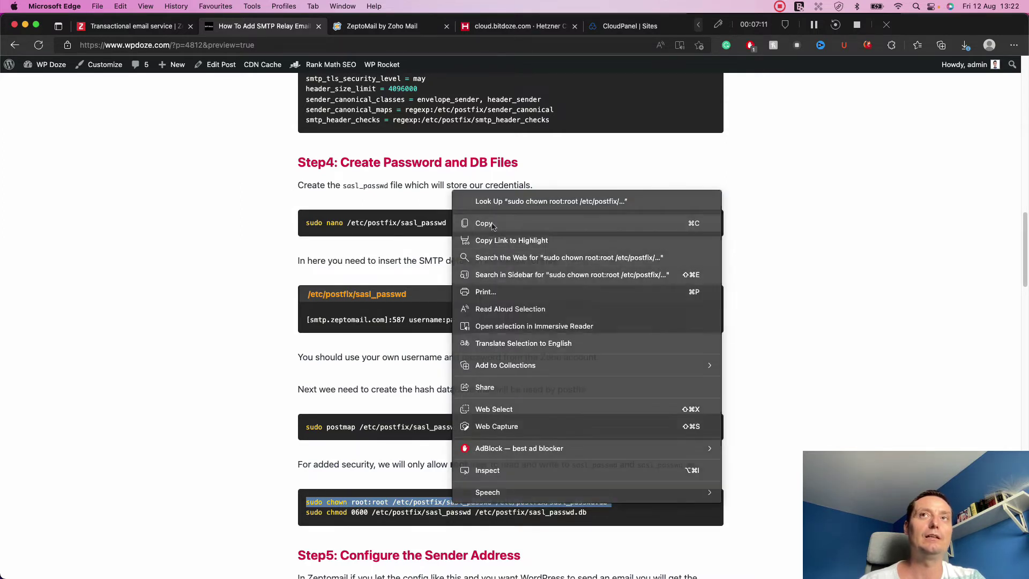
click(482, 223)
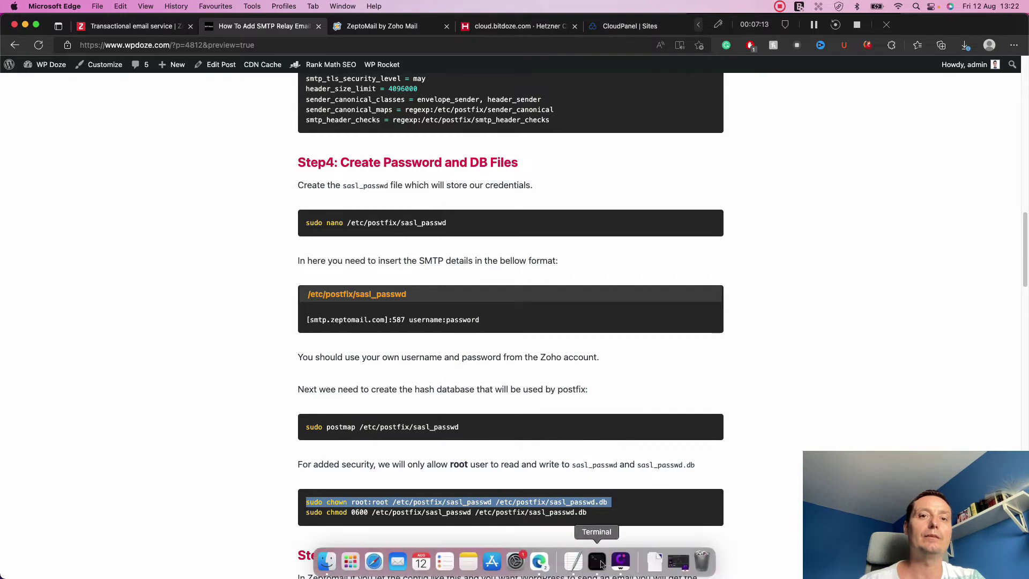
click(597, 563)
right_click(837, 276)
click(839, 292)
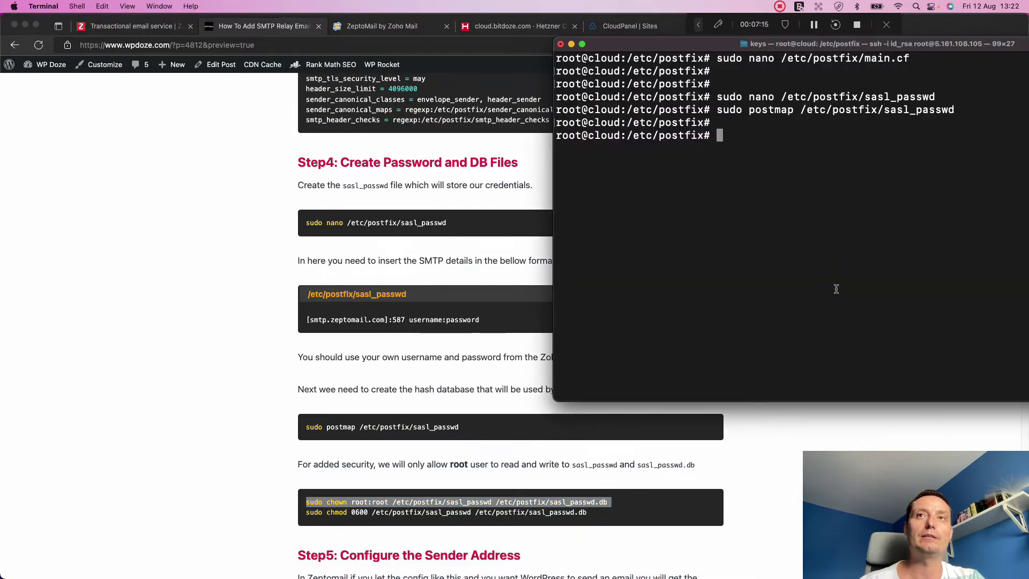
key(Return)
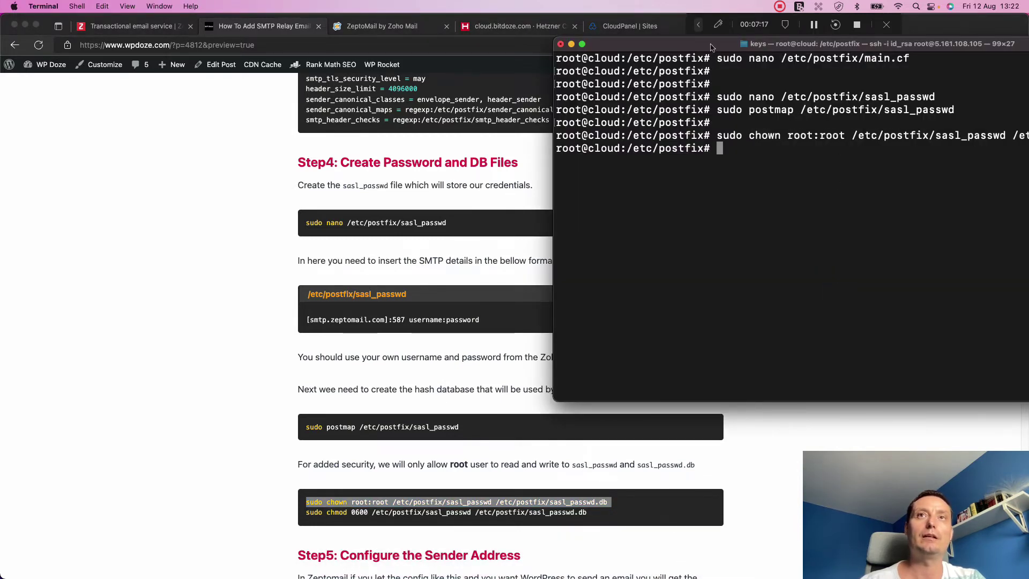
- Copy "sudo chmod 0600 /etc/postfix/sasl_passwd /etc/postfix/sasl_passwd.db" from the article and run it in the Terminal server session
drag(712, 48, 177, 127)
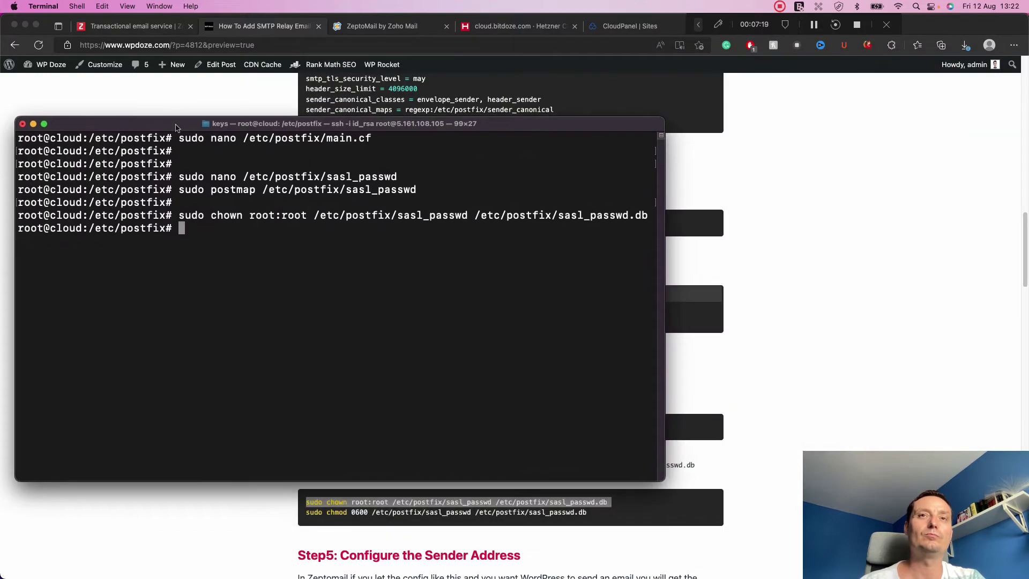
click(699, 304)
click(483, 522)
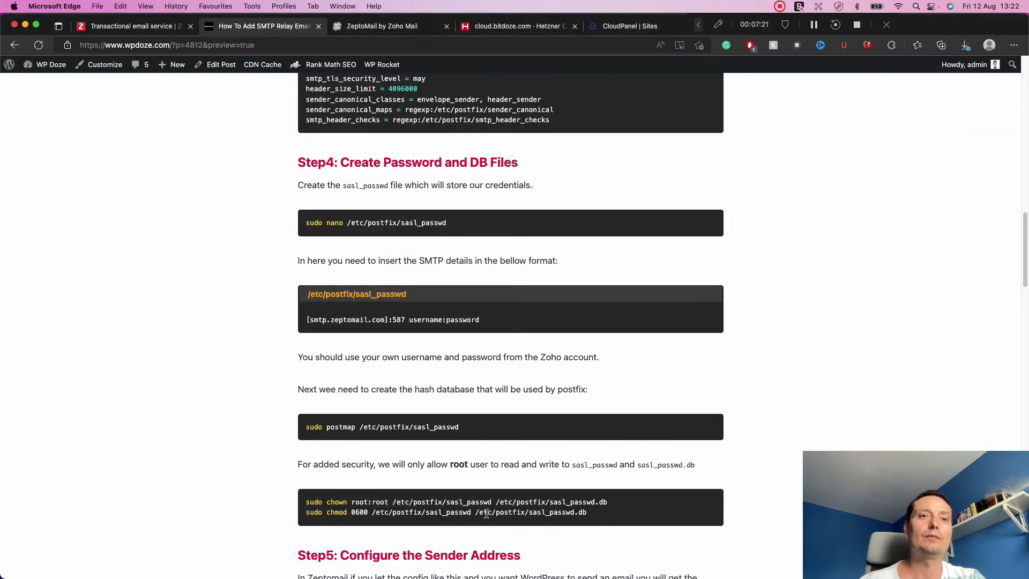
triple_click(487, 515)
key(super+c)
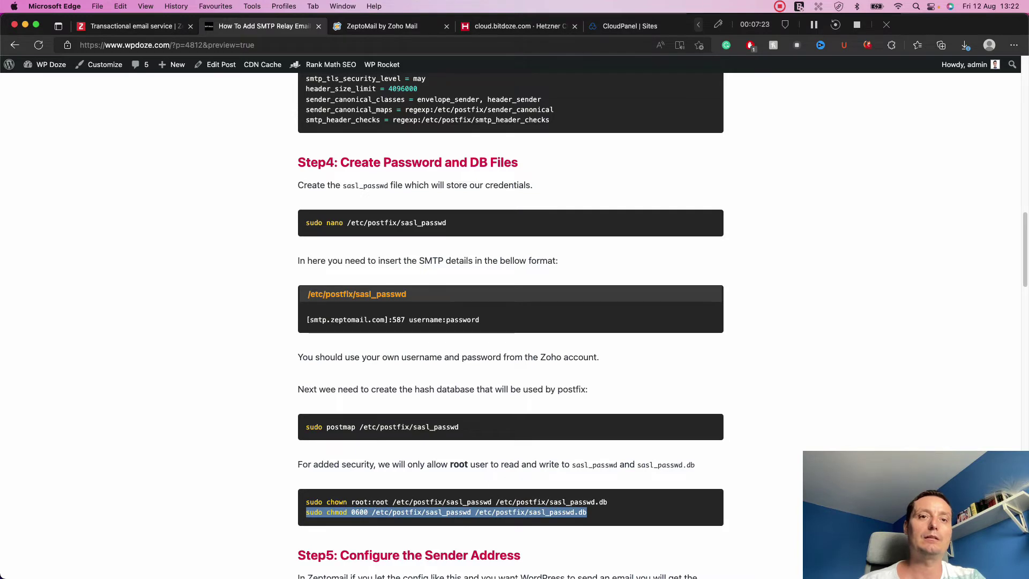
click(596, 570)
right_click(470, 408)
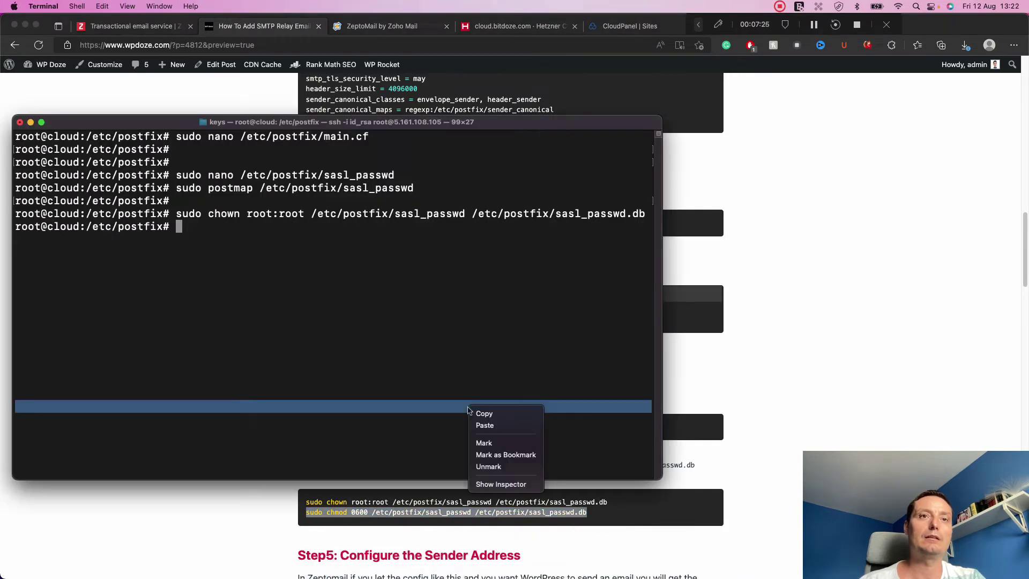
click(495, 423)
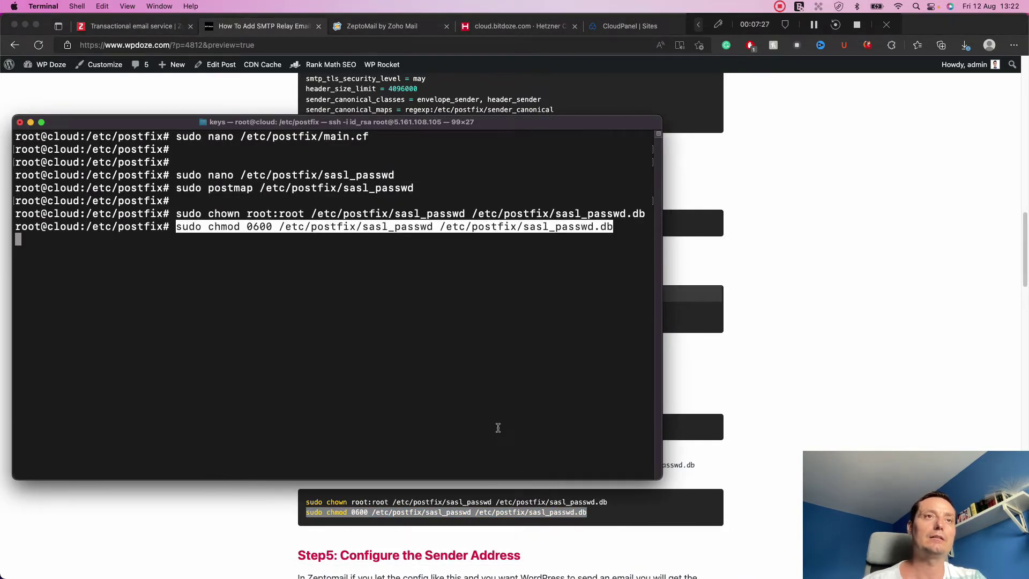
key(Return)
key(Return)
key(Return)
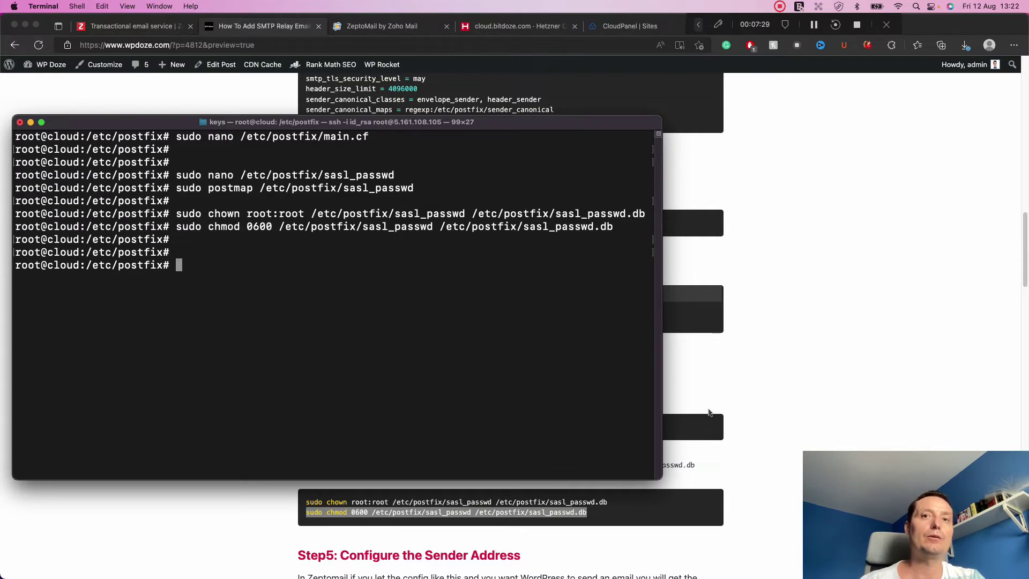
- Read the article's Step 5 on configuring the sender address, covering the 553 relaying error, its cause and the files that override the sender
click(707, 416)
scroll(705, 423, down, 2)
scroll(705, 423, down, 3)
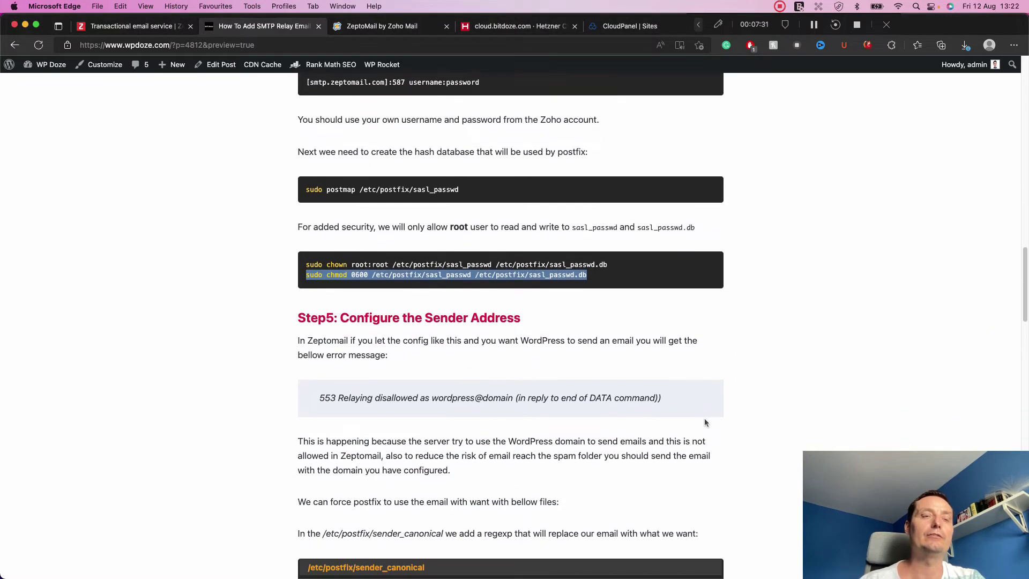
scroll(705, 423, down, 2)
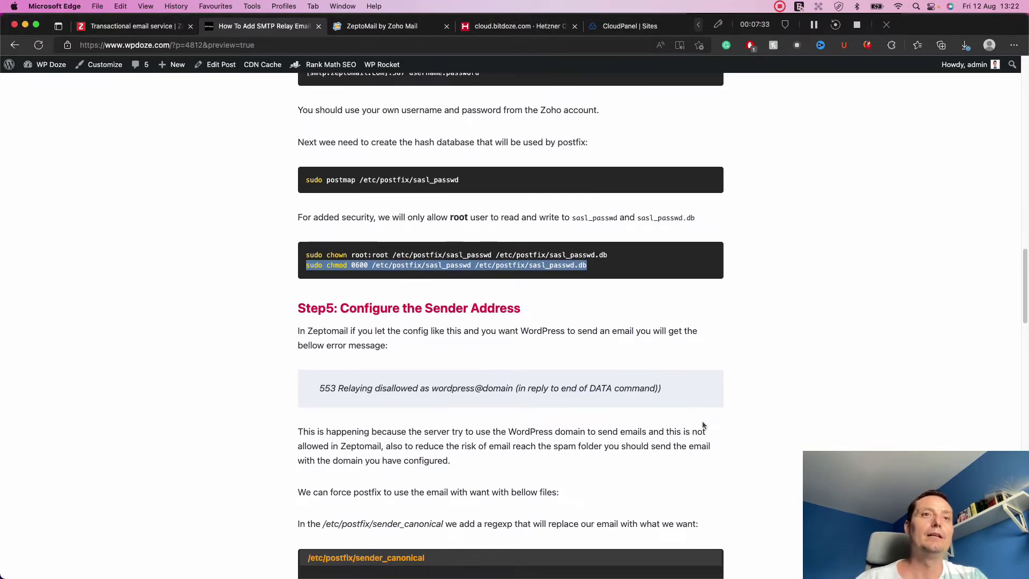
scroll(699, 425, up, 3)
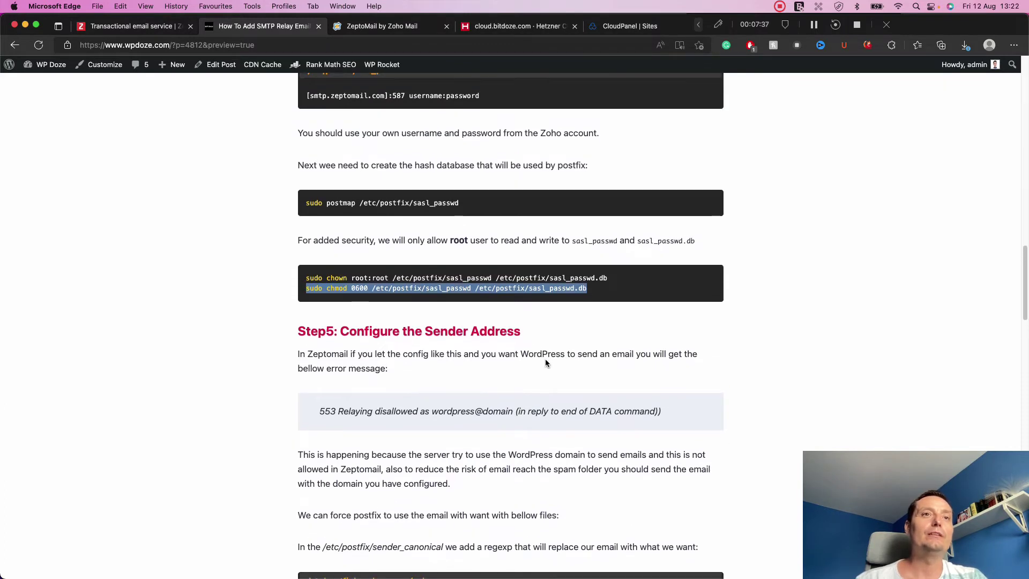
scroll(547, 363, down, 1)
scroll(546, 363, down, 3)
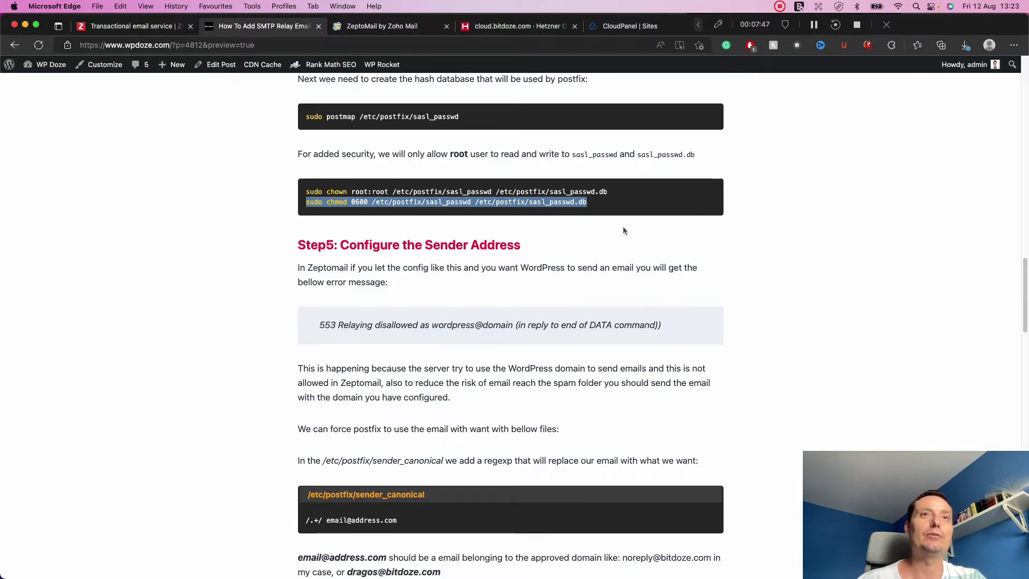
scroll(396, 304, down, 1)
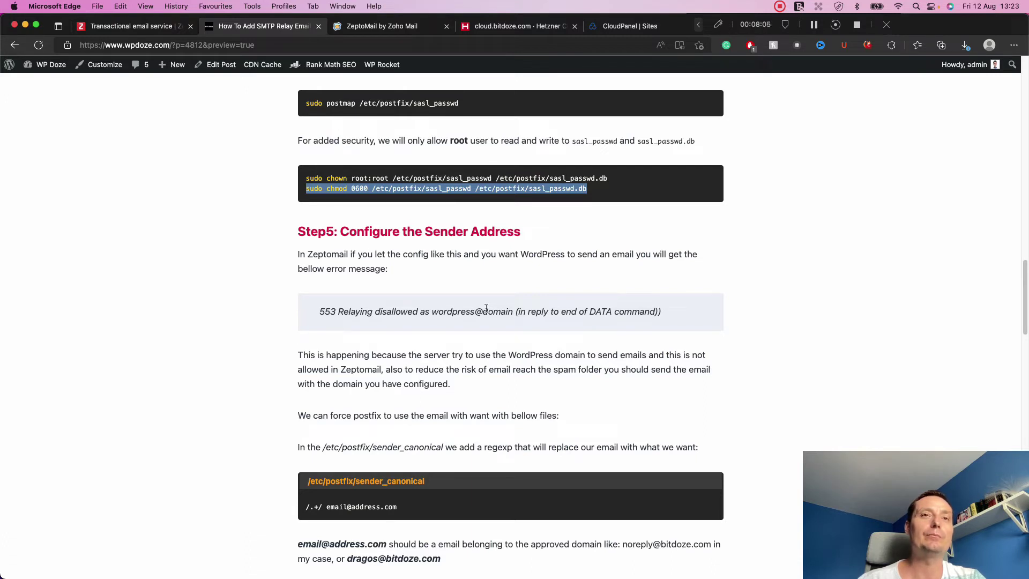
scroll(406, 300, down, 1)
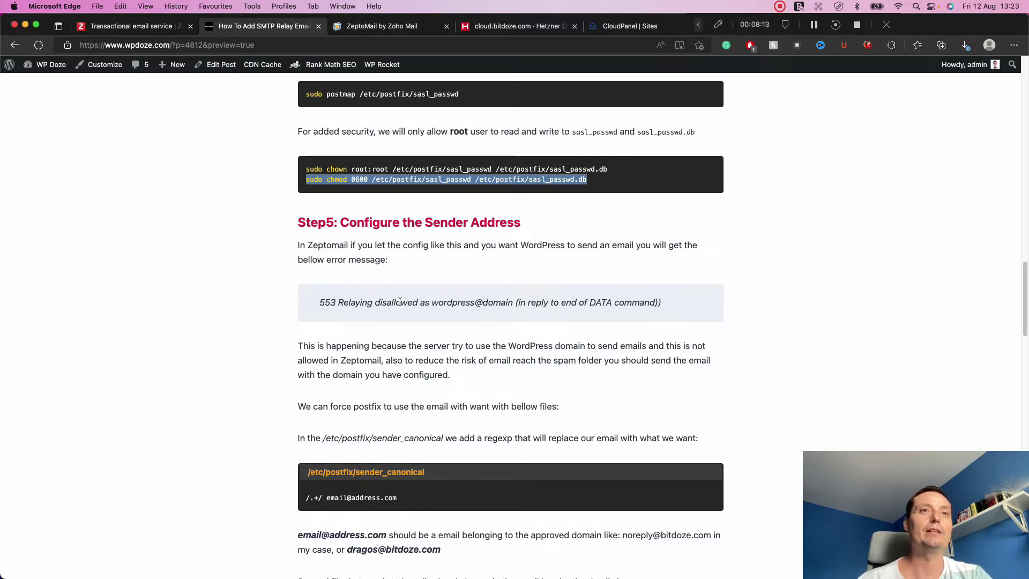
scroll(522, 298, down, 1)
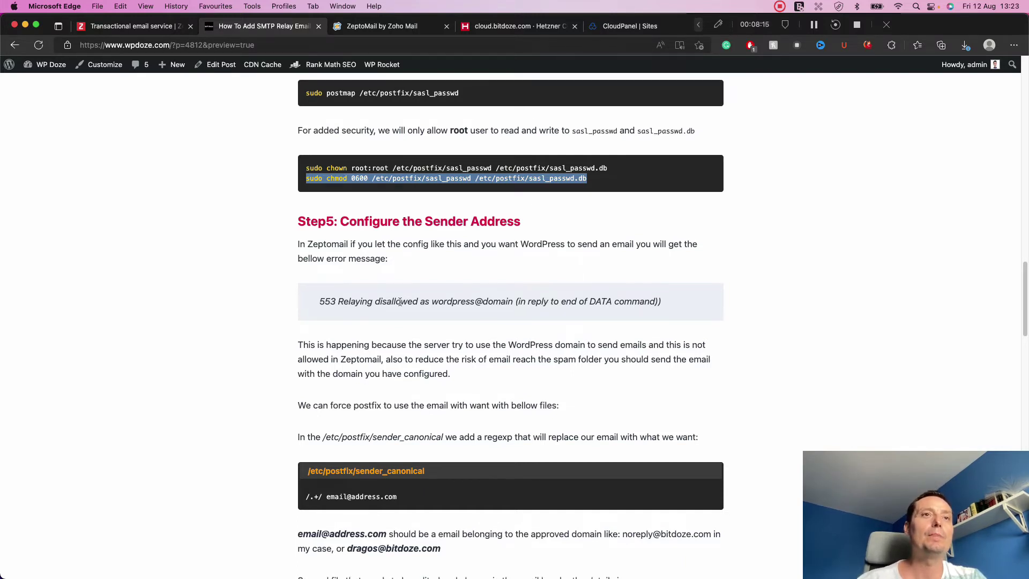
scroll(522, 298, down, 3)
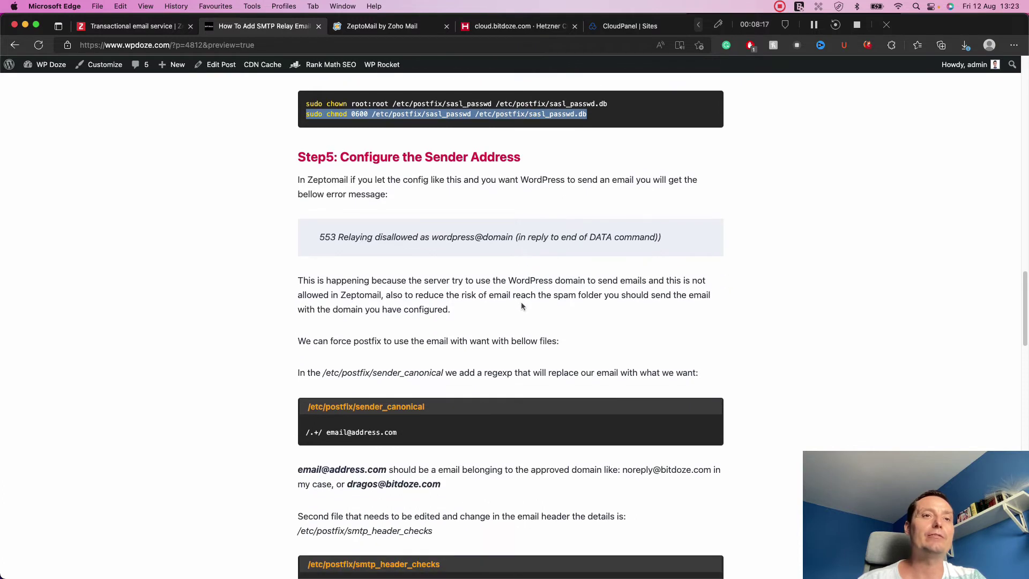
scroll(519, 305, down, 3)
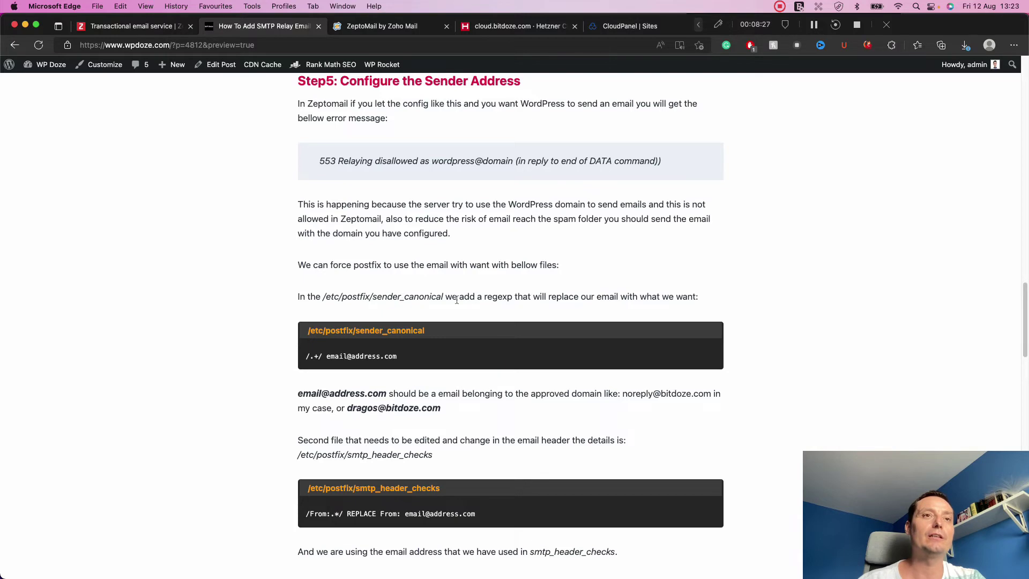
- Compare the regexp entry of sender_canonical_maps in the article's main.cf block with the /.+/ pattern and placeholder email in the sender_canonical block
scroll(453, 327, up, 10)
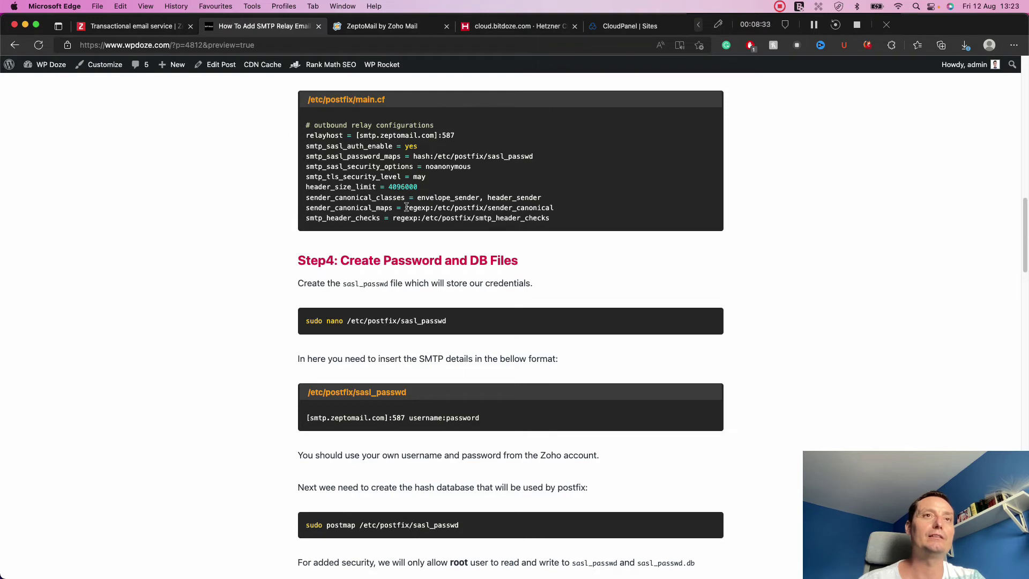
drag(406, 207, 432, 207)
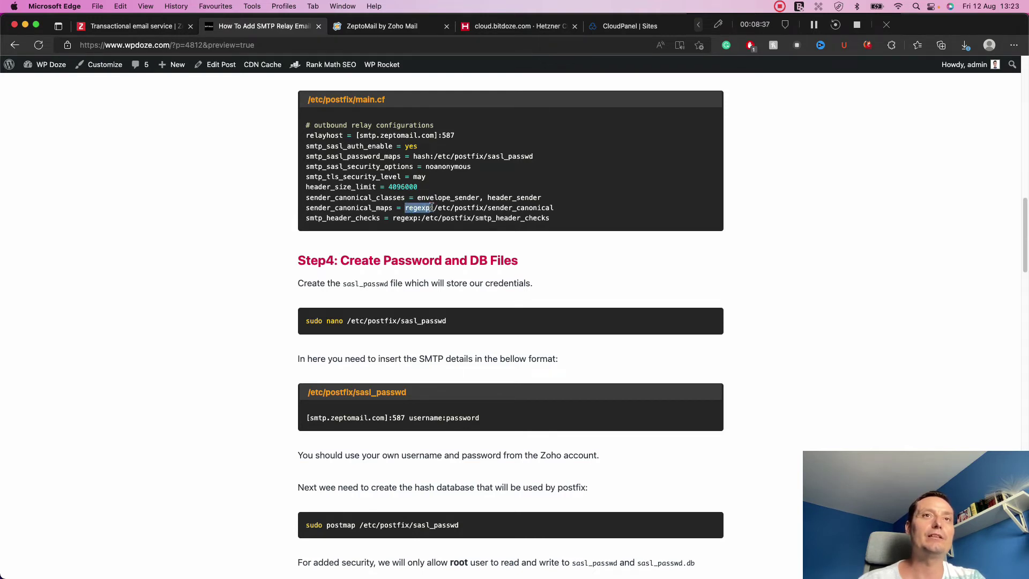
click(480, 211)
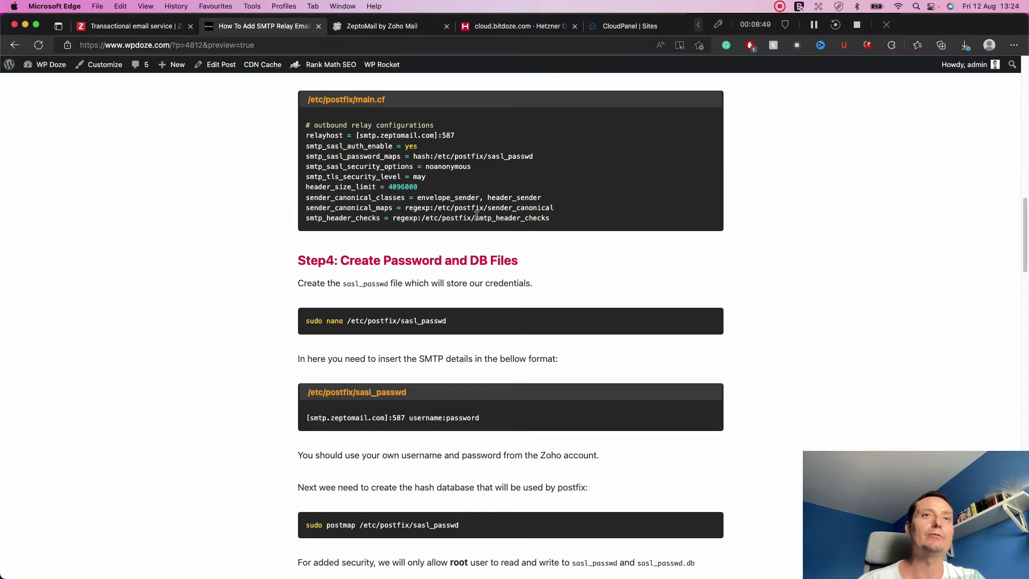
scroll(492, 220, down, 10)
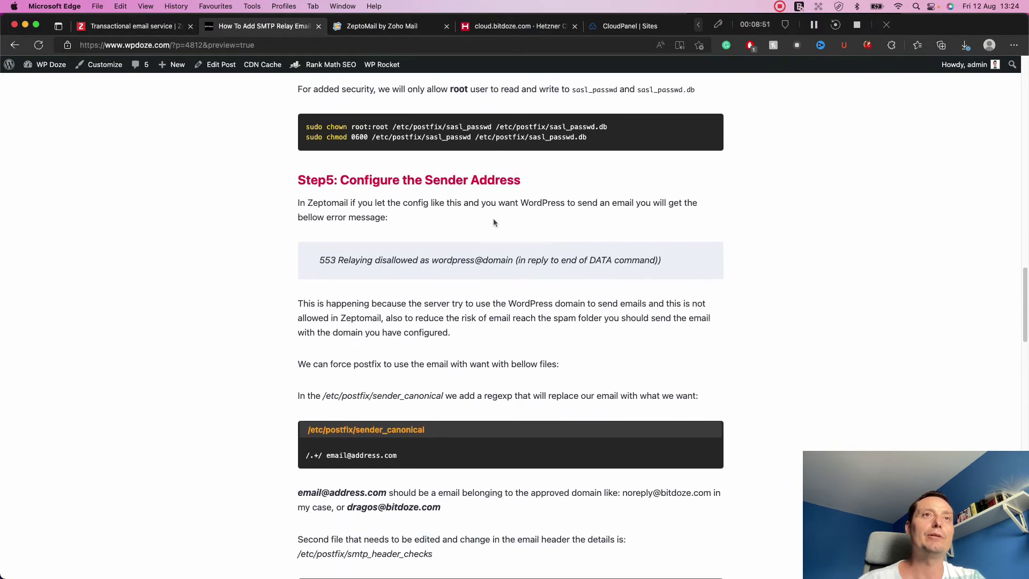
scroll(493, 222, down, 3)
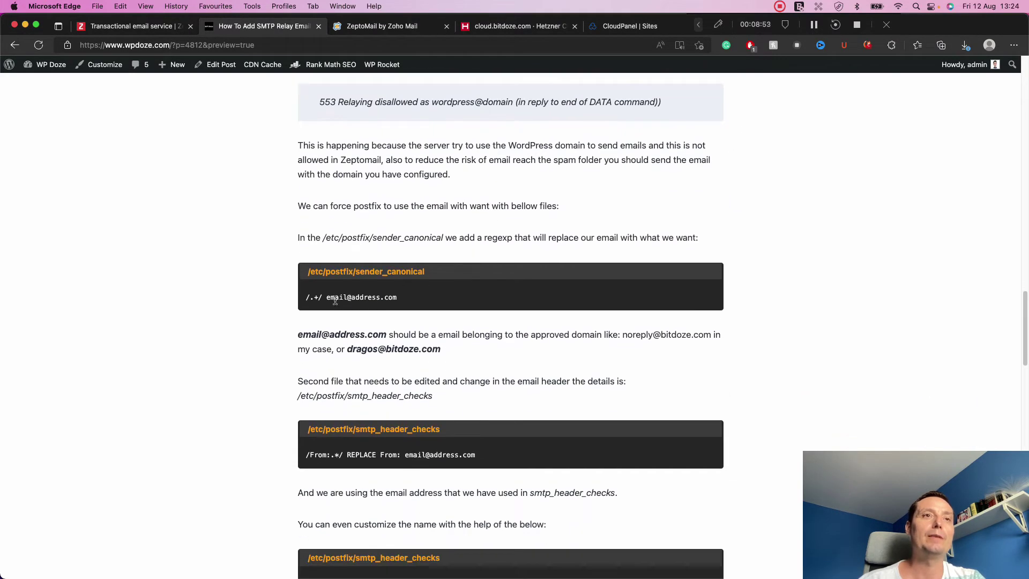
drag(307, 297, 322, 298)
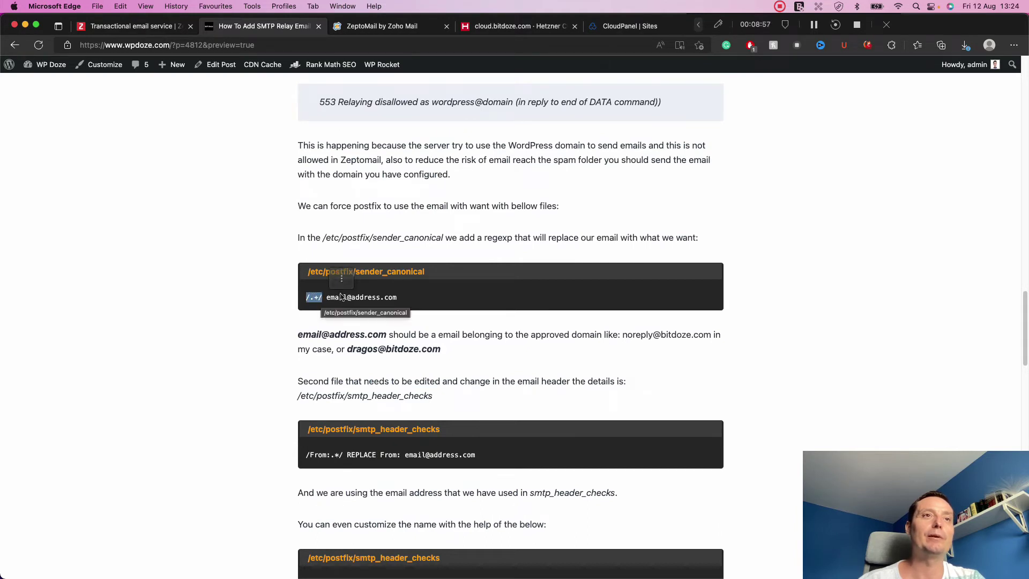
click(331, 301)
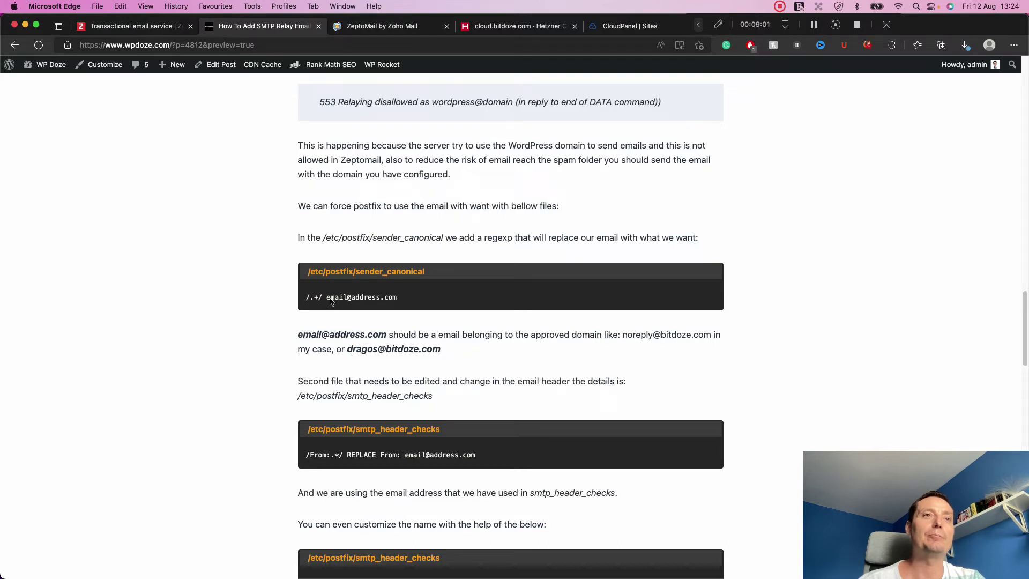
drag(326, 298, 396, 298)
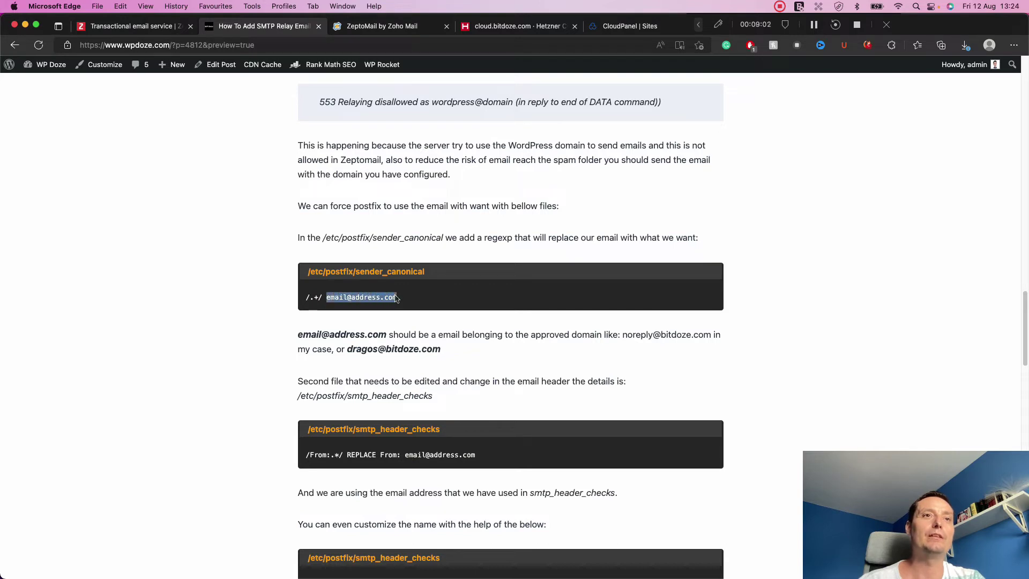
click(338, 302)
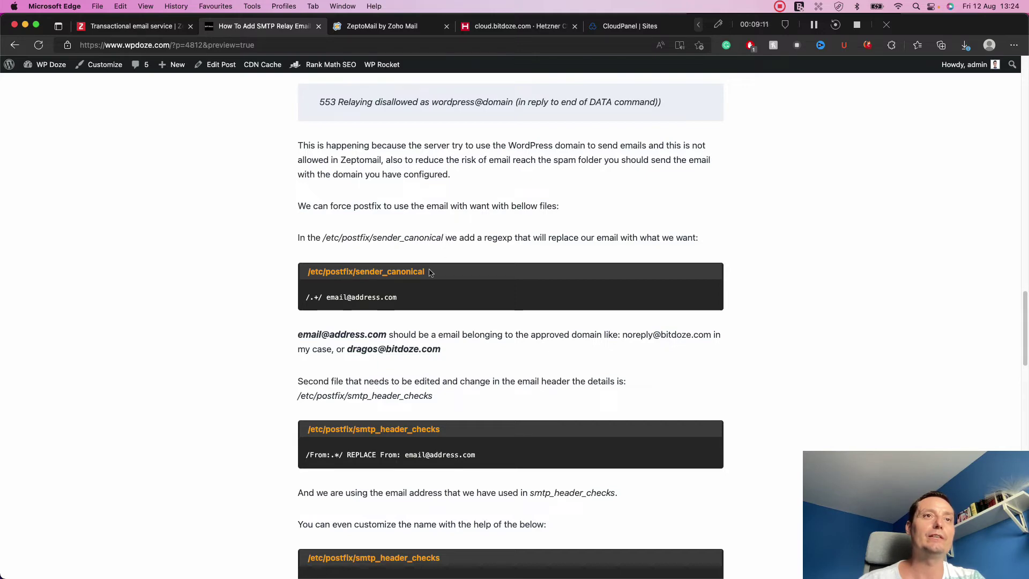
- Copy the path /etc/postfix/sender_canonical from the article and open that file with sudo nano in the Terminal server session
drag(427, 272, 309, 272)
right_click(315, 273)
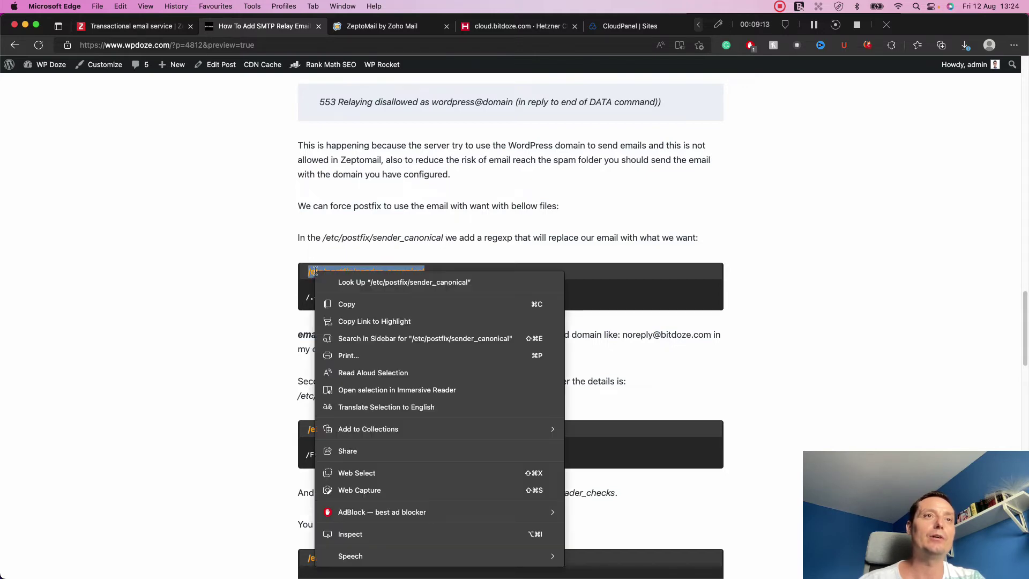
click(343, 301)
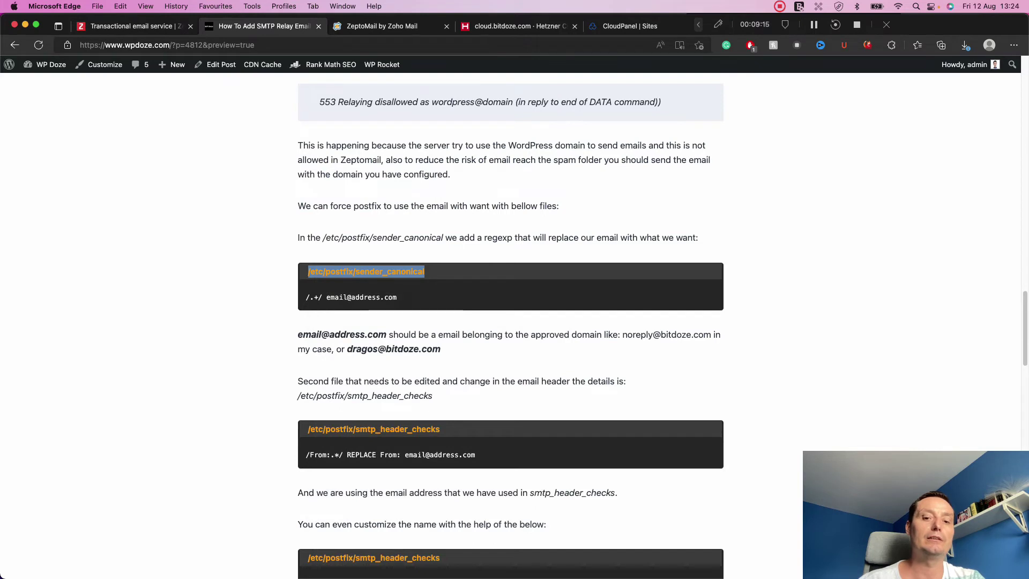
key(super+Tab)
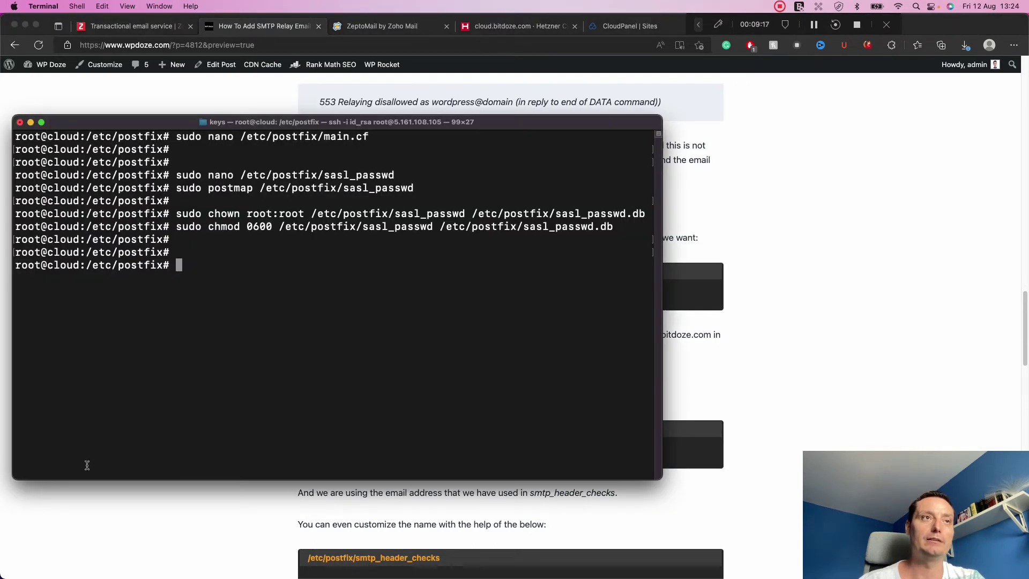
text(vi)
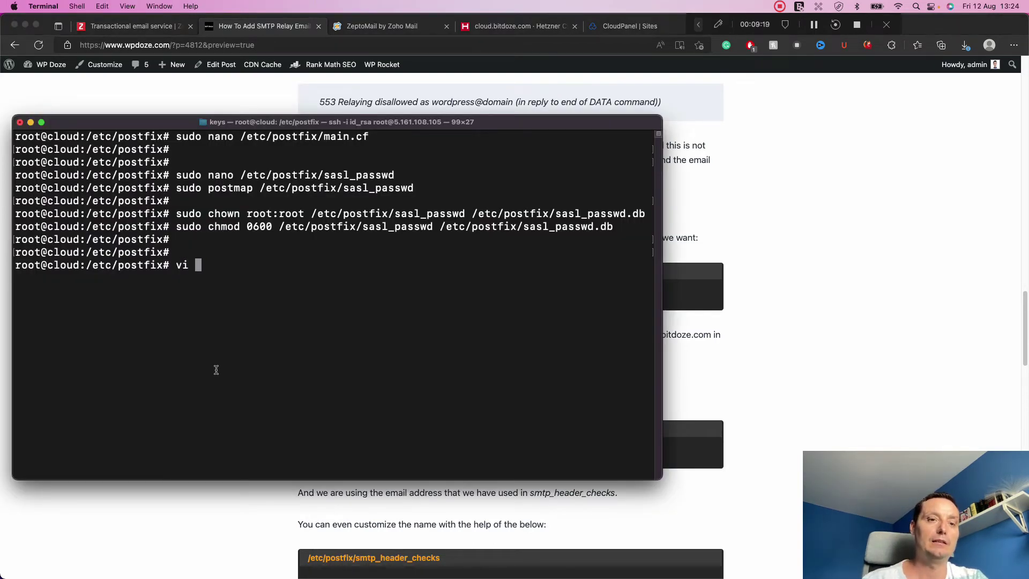
key(BackSpace)
key(BackSpace)
key(BackSpace)
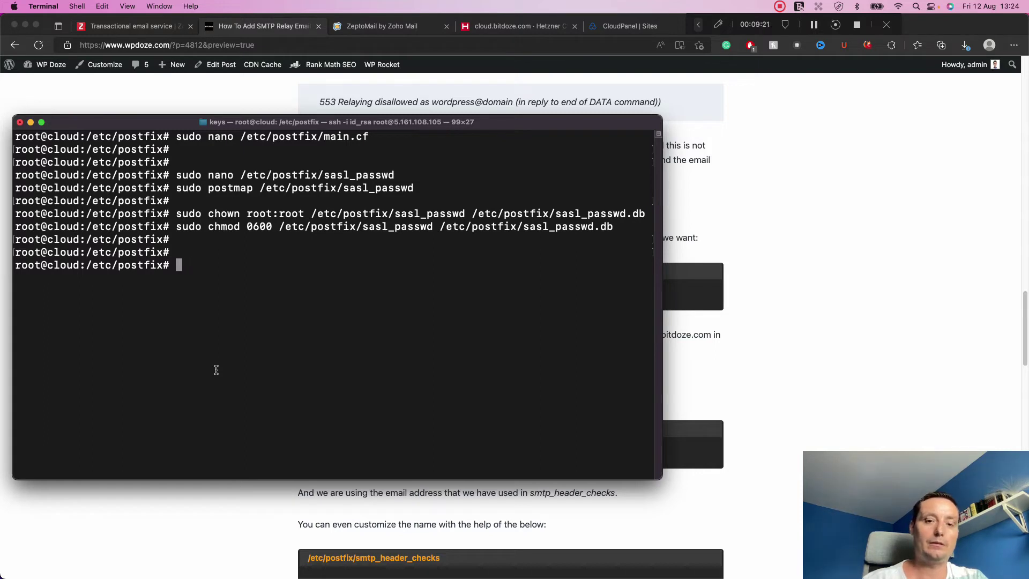
text(sudo )
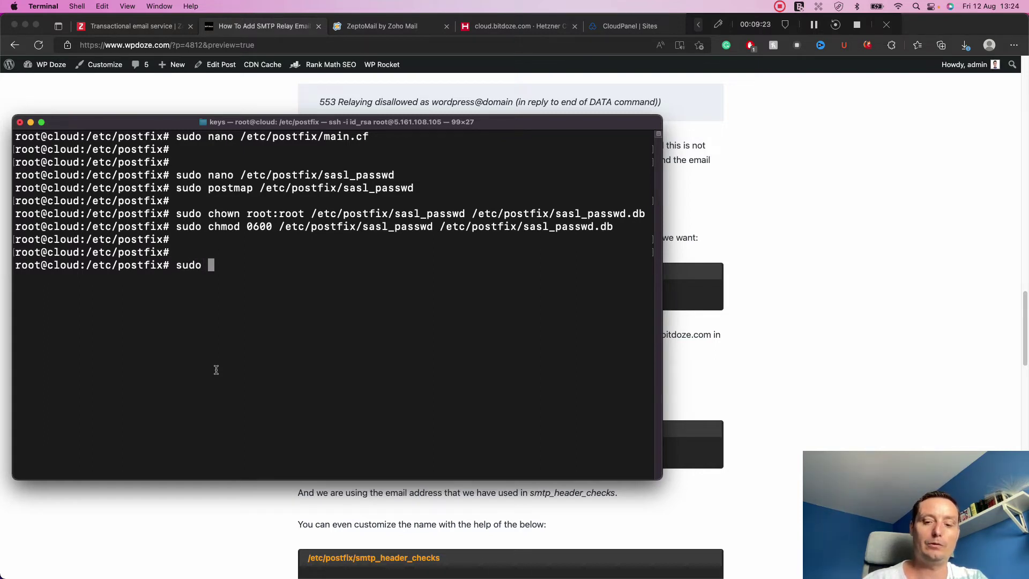
text(nano)
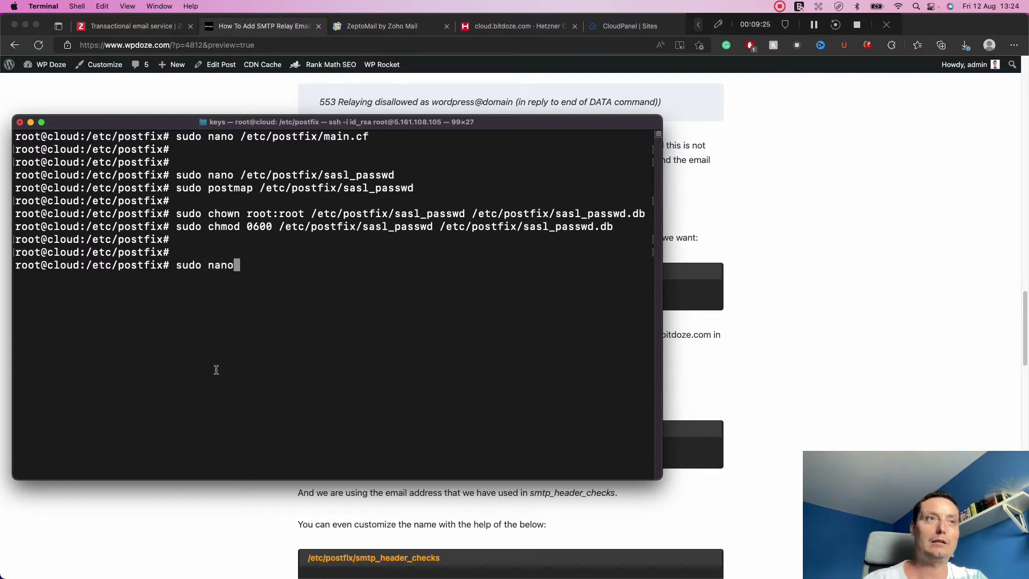
key(super+v)
key(Return)
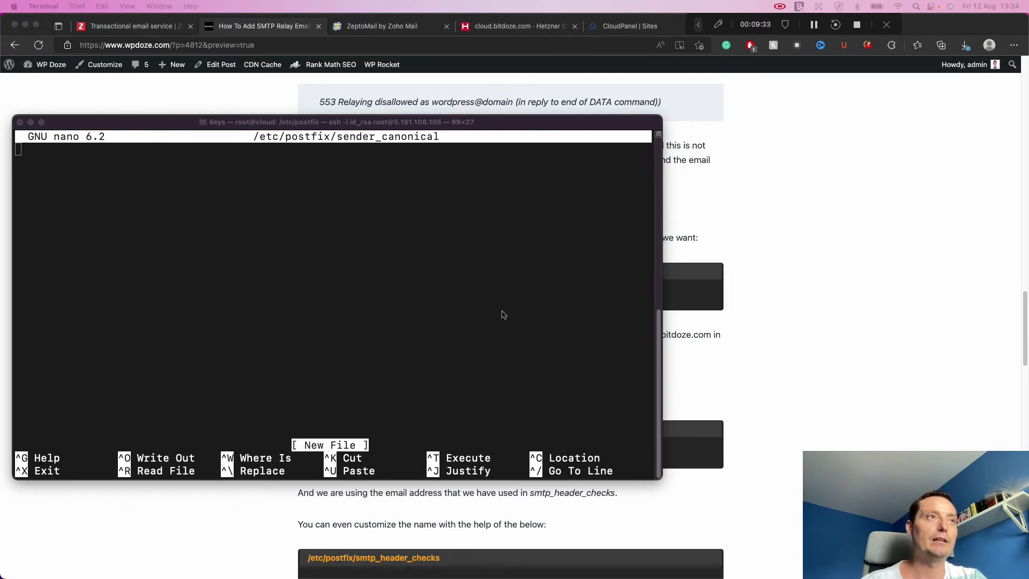
- Add the /.+/ pattern followed by the approved-domain sender email to sender_canonical, then save the file and exit nano
click(234, 236)
right_click(196, 215)
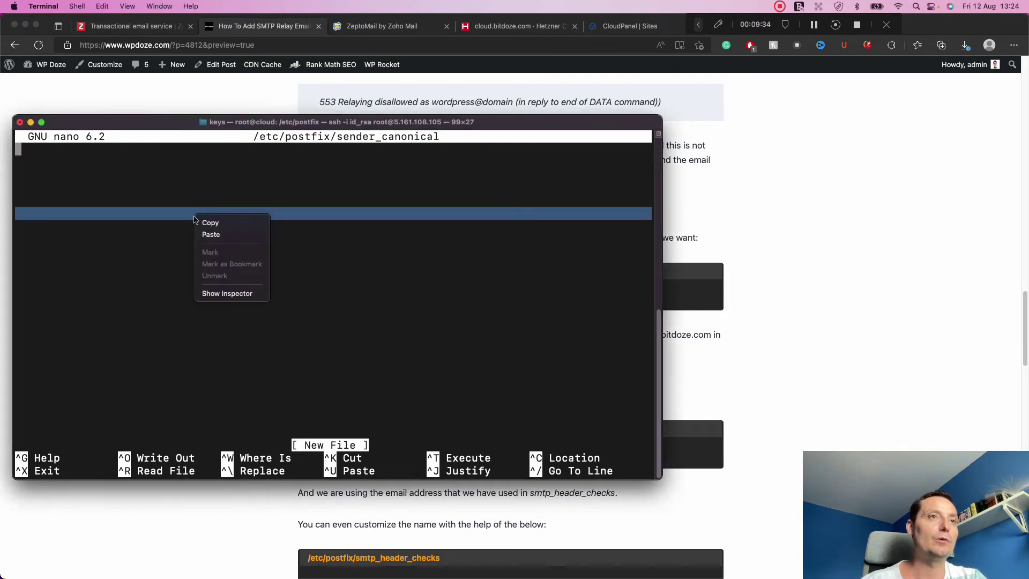
click(235, 234)
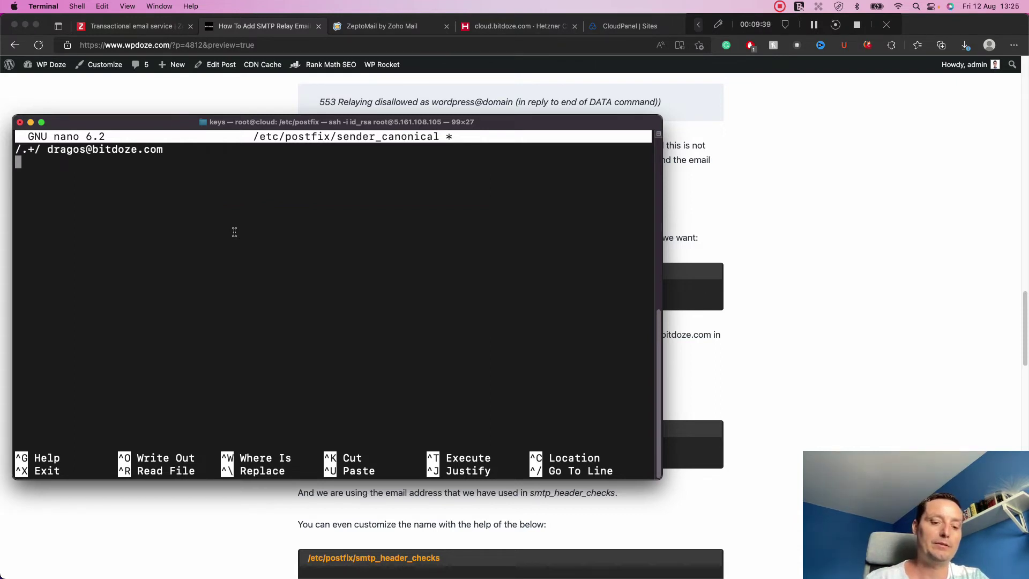
key(ctrl+x)
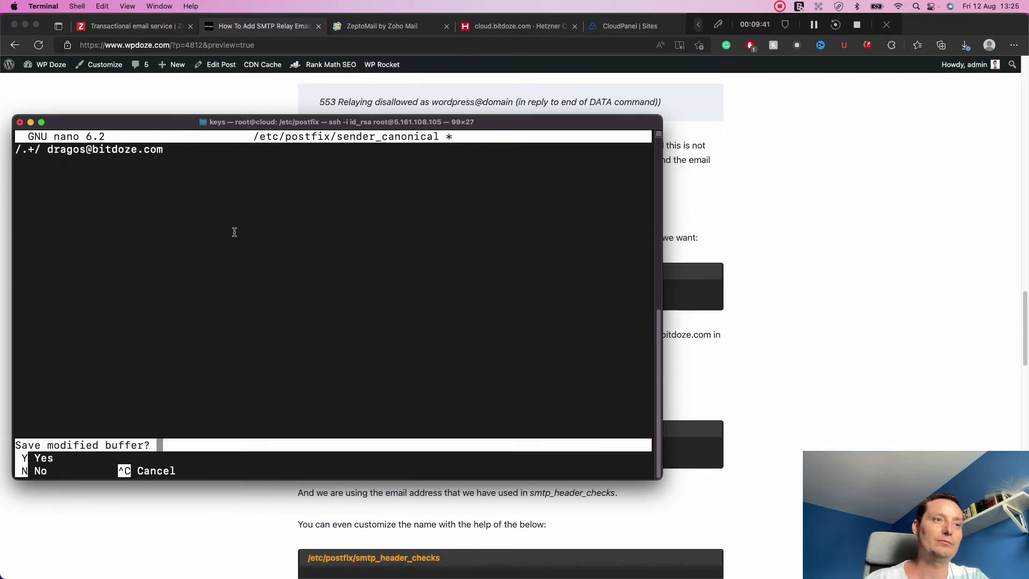
key(y)
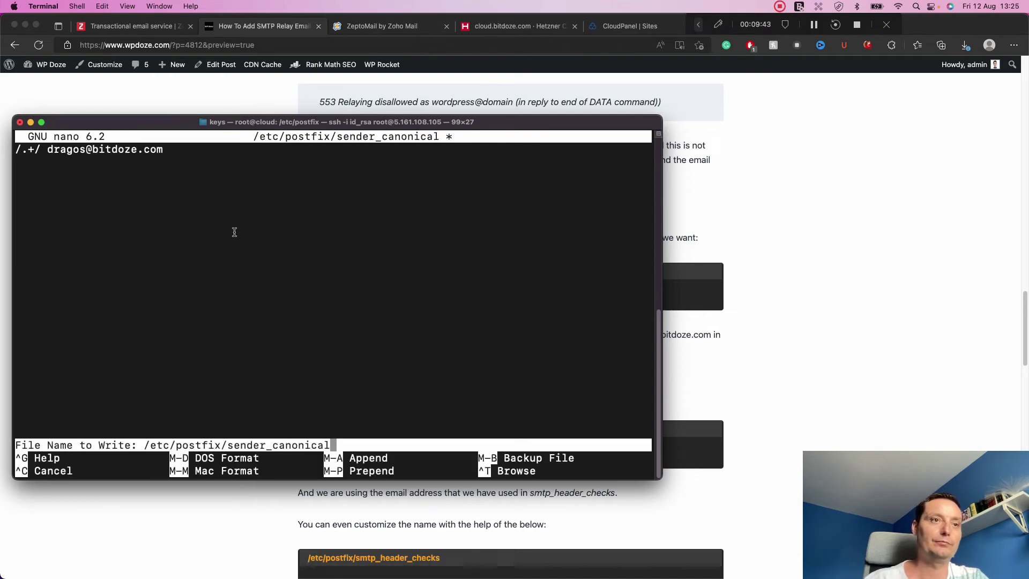
key(Return)
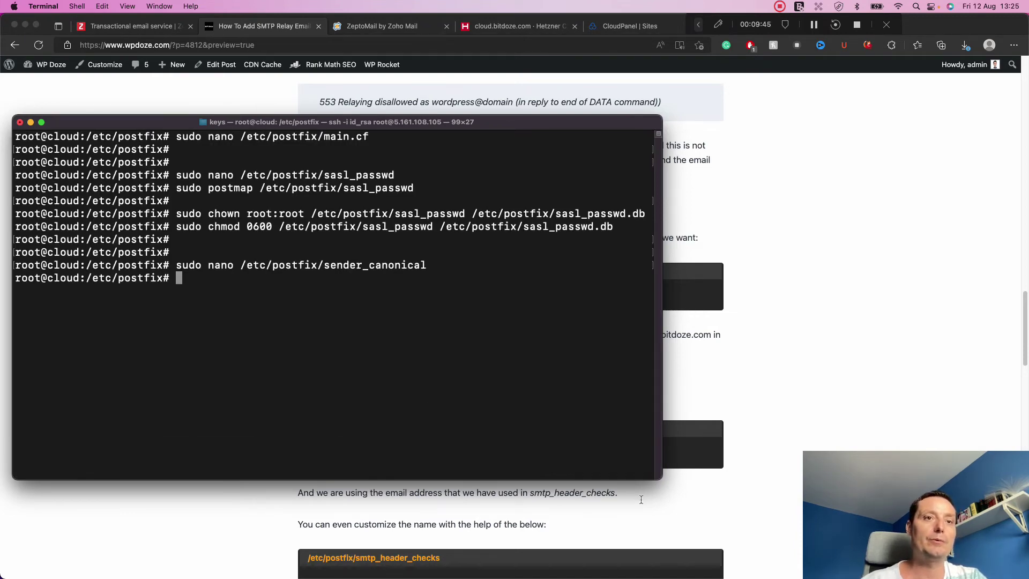
- Copy the path /etc/postfix/smtp_header_checks from the heading of the article's first header-rewrite code block
click(746, 497)
scroll(645, 406, down, 3)
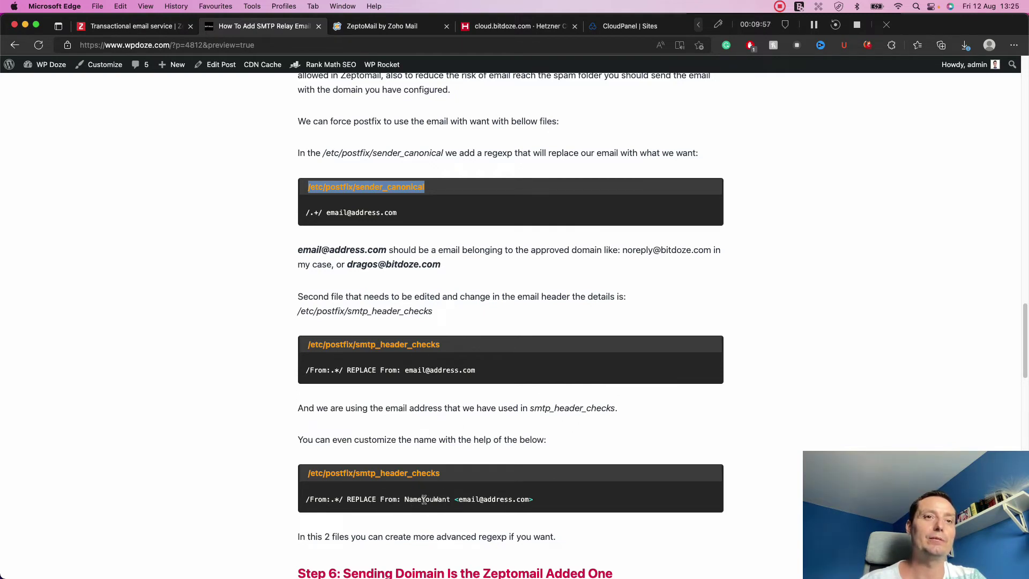
drag(475, 371, 317, 375)
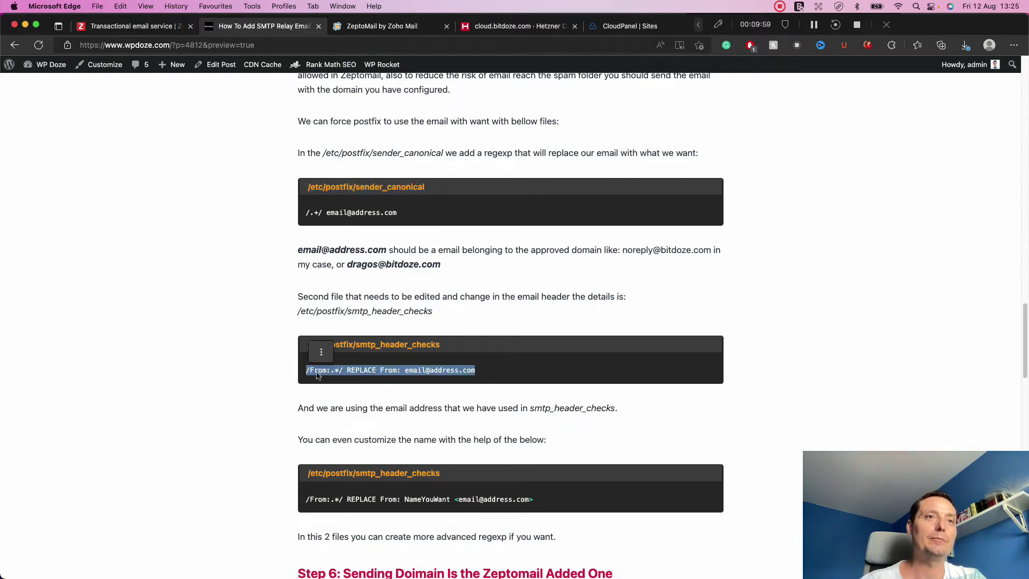
right_click(327, 372)
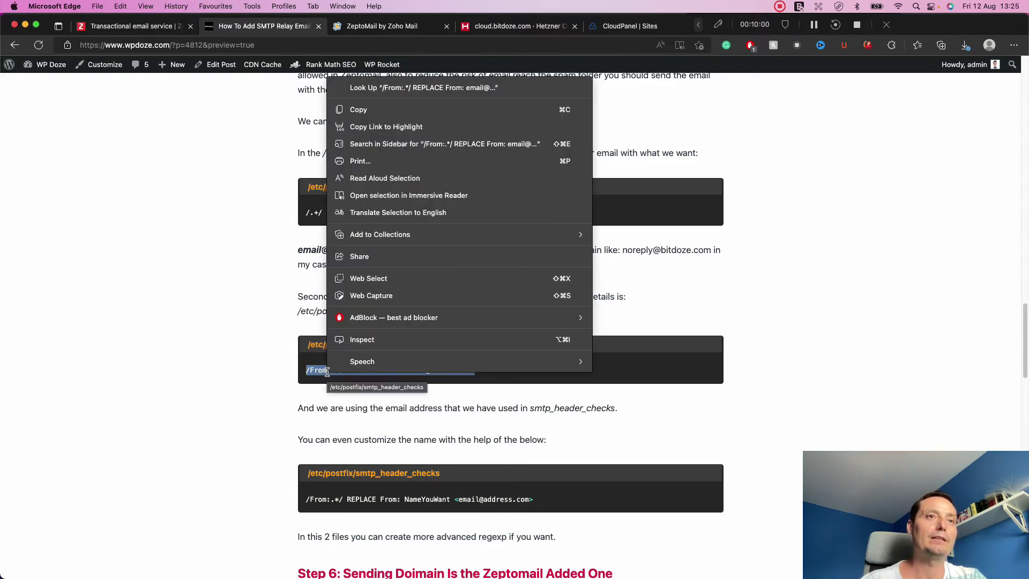
click(306, 353)
triple_click(309, 346)
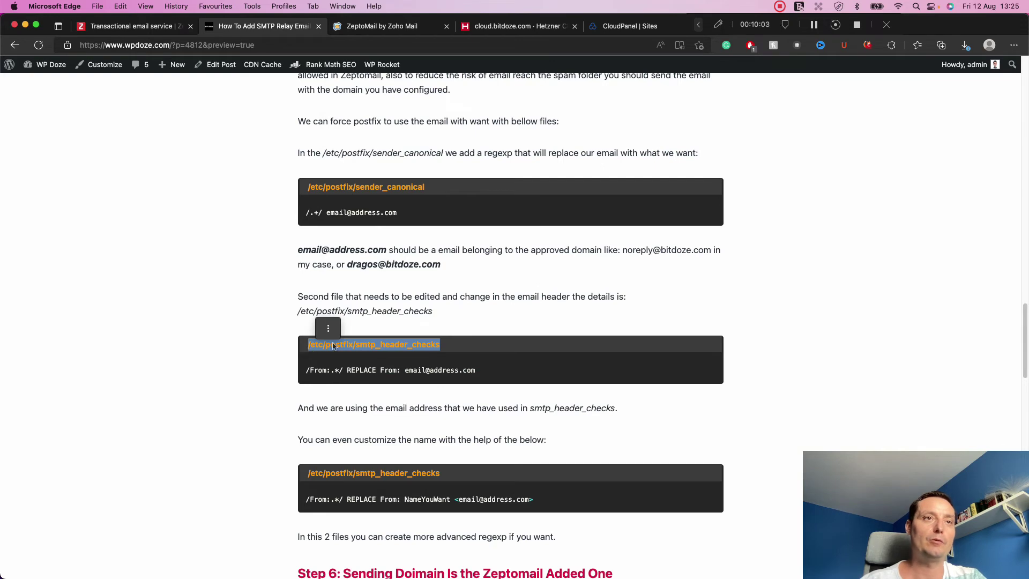
right_click(333, 347)
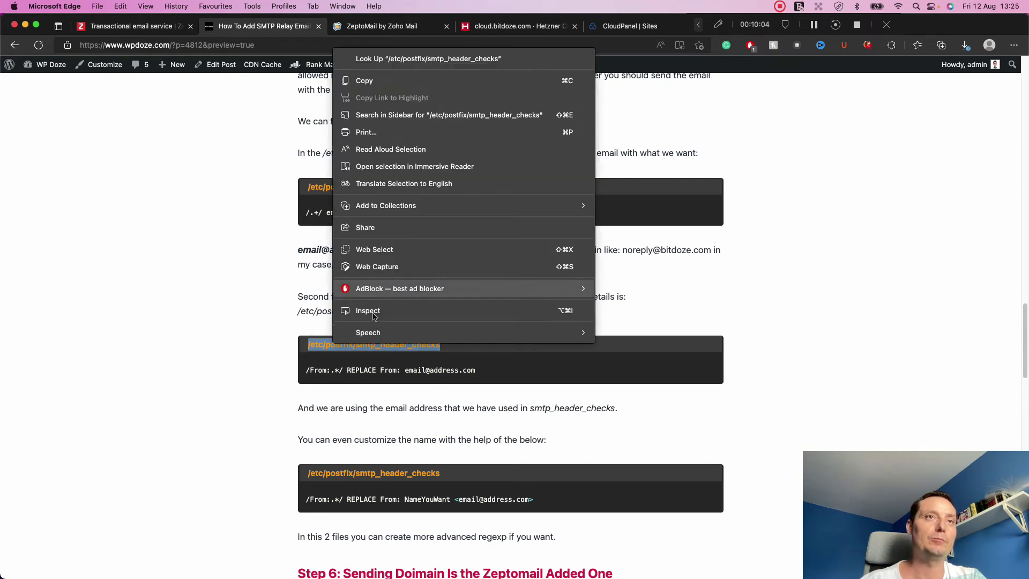
click(369, 81)
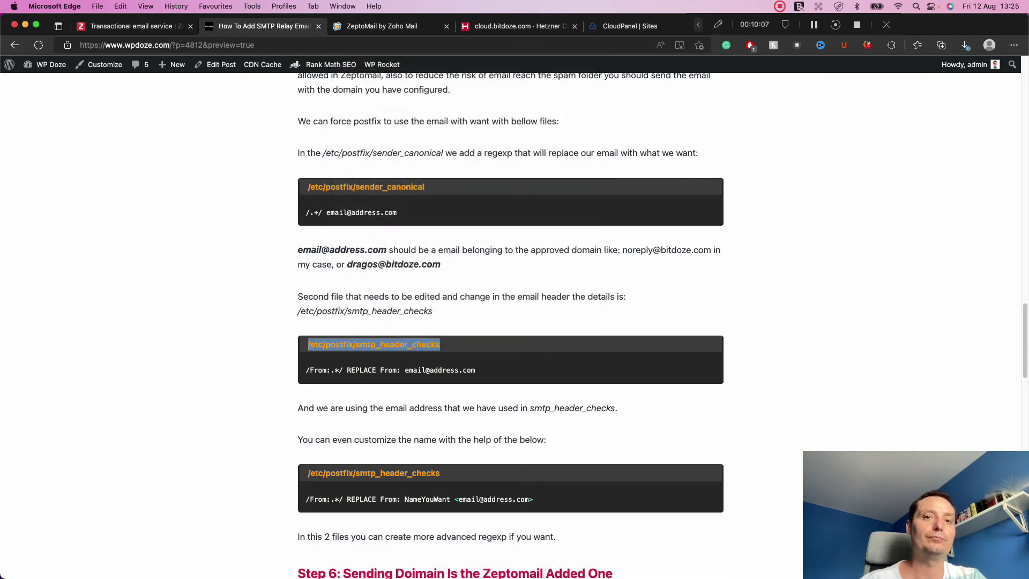
- Open /etc/postfix/smtp_header_checks with sudo nano in the Terminal server session
click(600, 569)
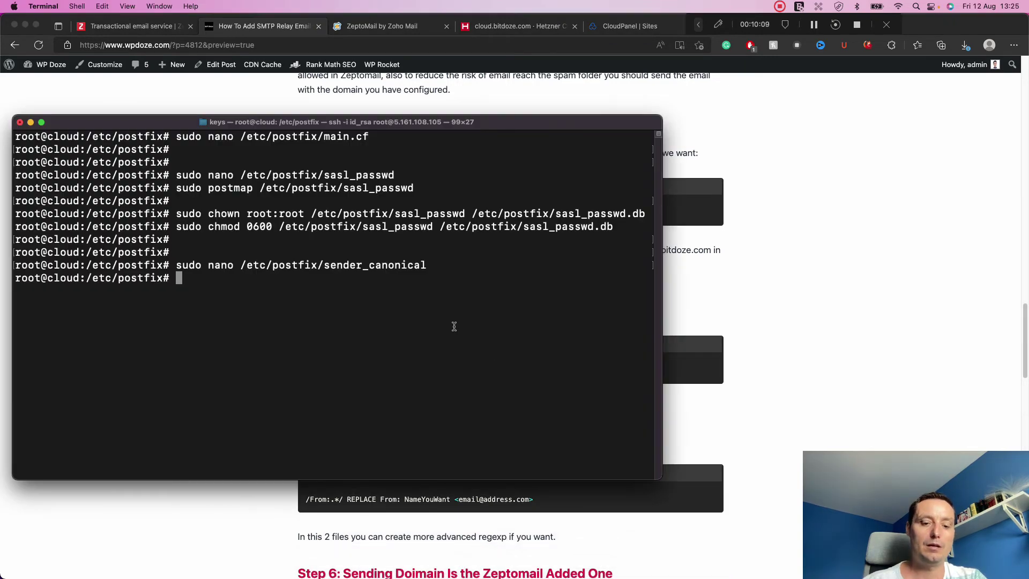
text(du)
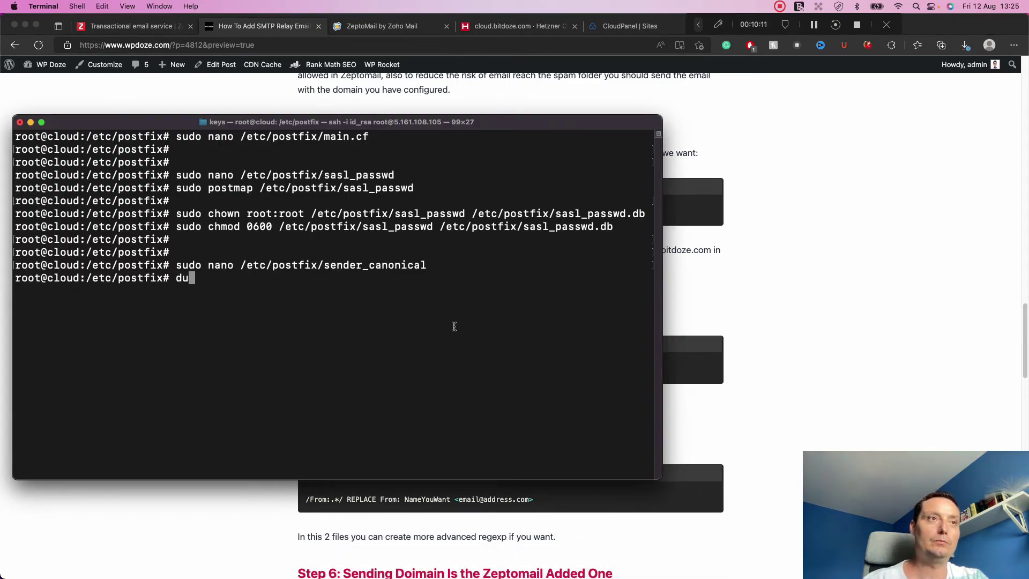
key(BackSpace)
key(BackSpace)
text(su)
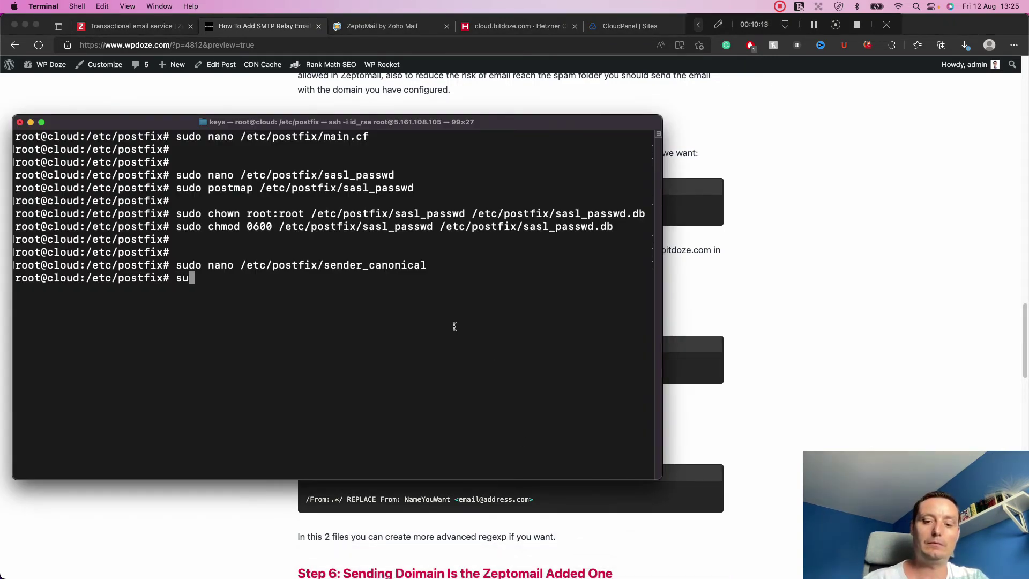
text(do nano)
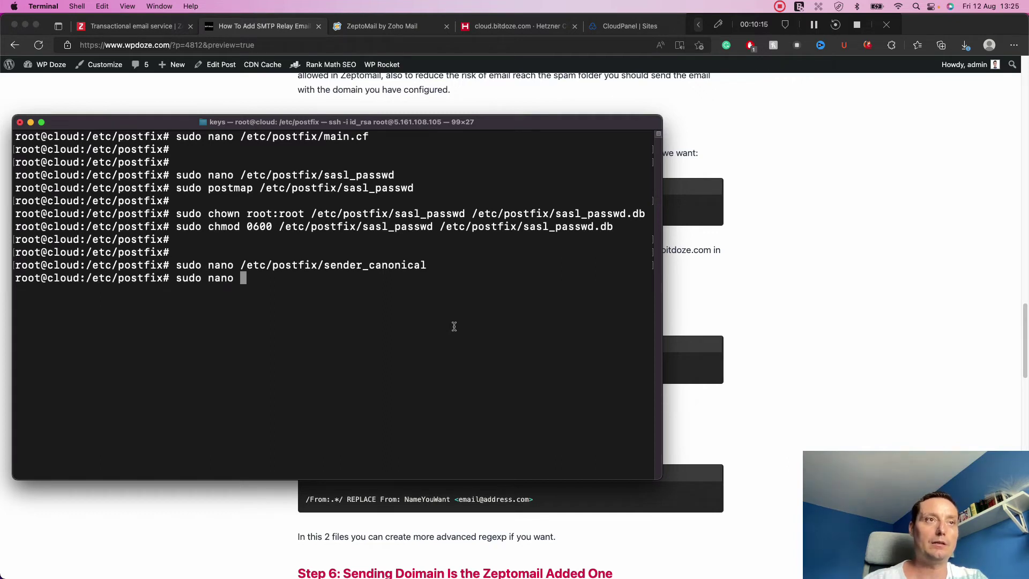
key(super+v)
key(Return)
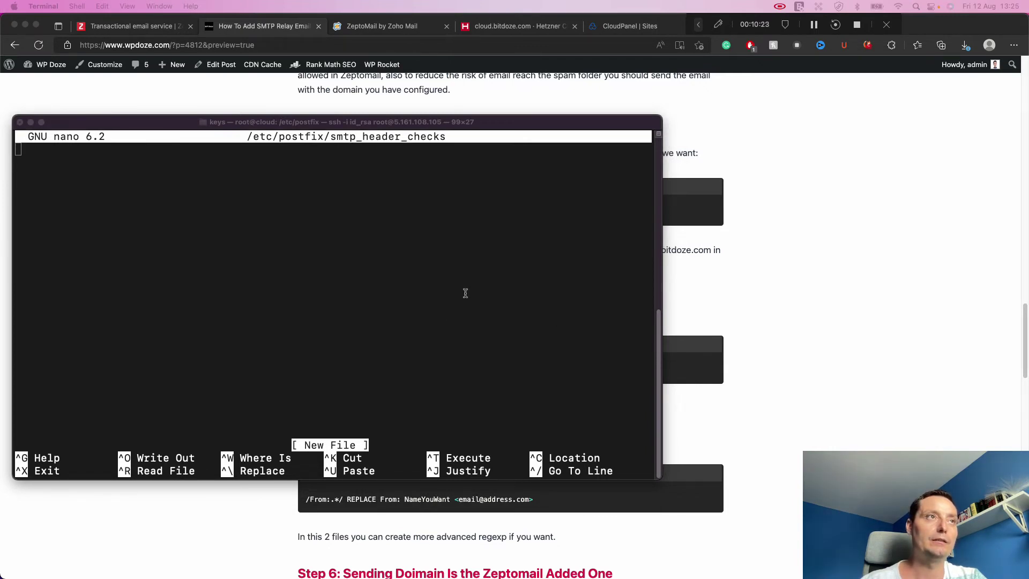
- Add the rule "/From:.*/ REPLACE From:" with the sender's email address to smtp_header_checks, then save the file and exit nano
click(193, 223)
right_click(193, 223)
click(209, 241)
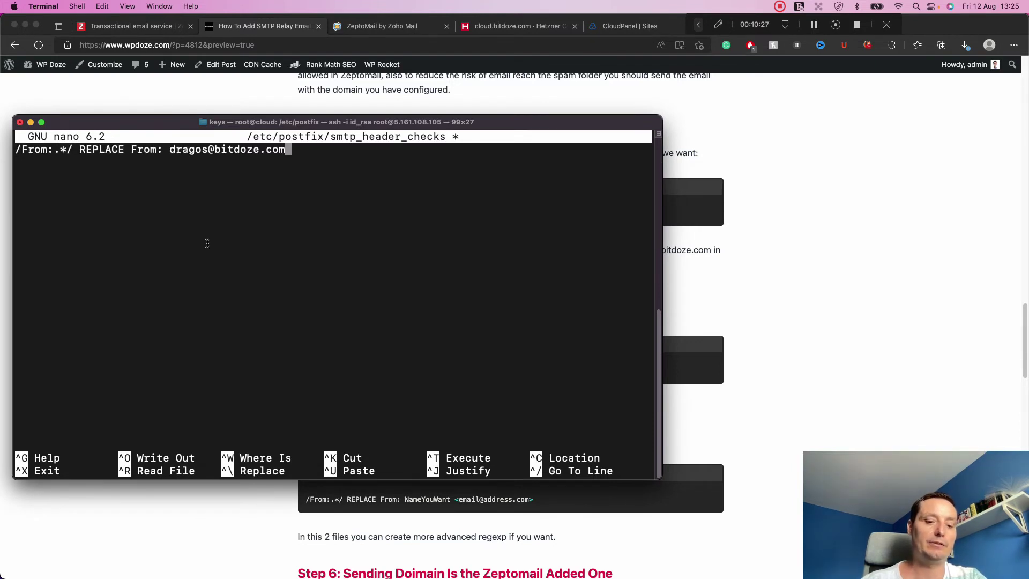
key(ctrl+x)
key(y)
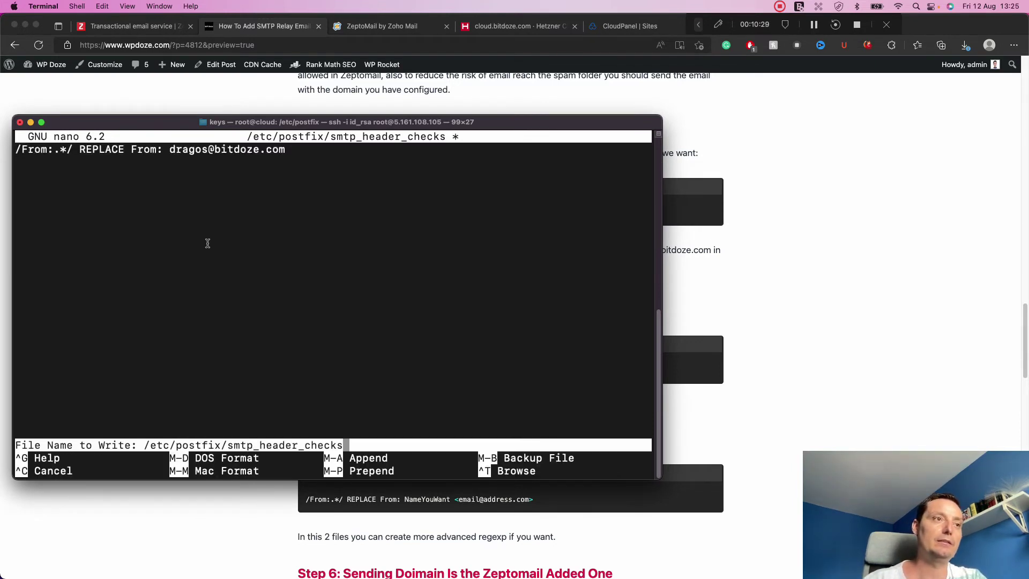
key(Return)
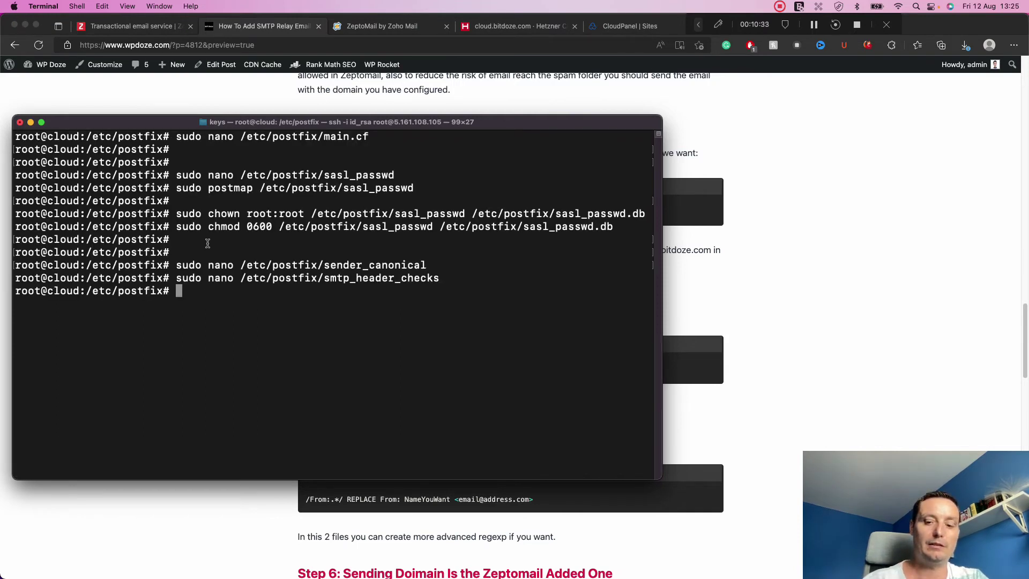
- Display the contents of /etc/postfix/smtp_header_checks with the more command to check the saved rule
text(more)
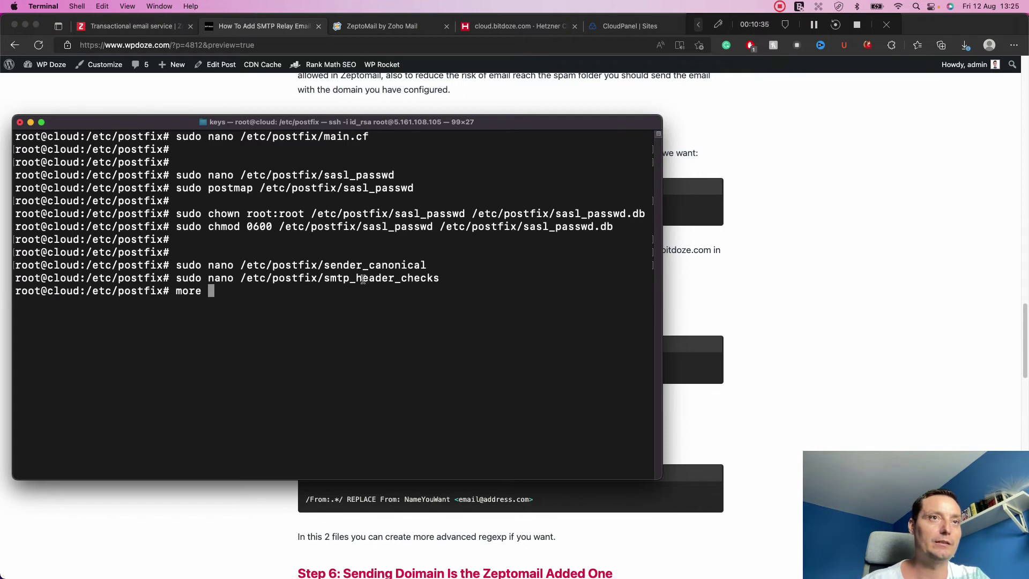
double_click(362, 279)
drag(362, 278, 438, 279)
right_click(434, 279)
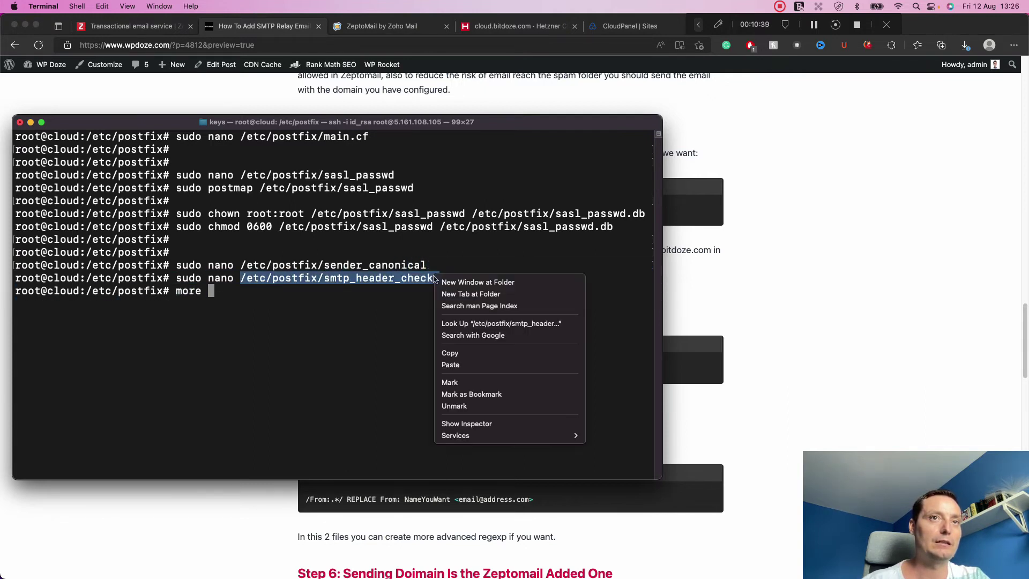
click(451, 353)
right_click(450, 355)
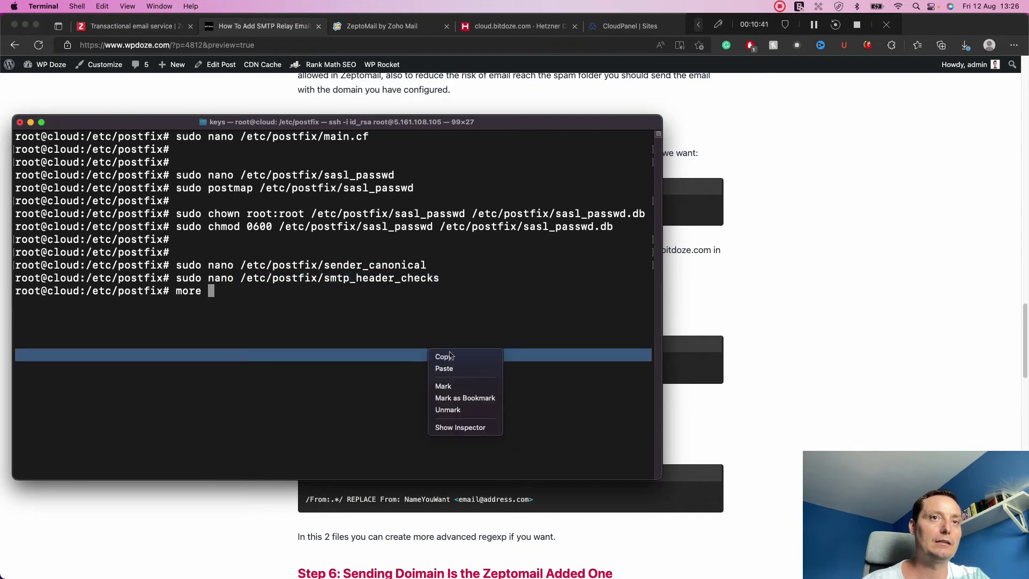
click(448, 368)
key(Return)
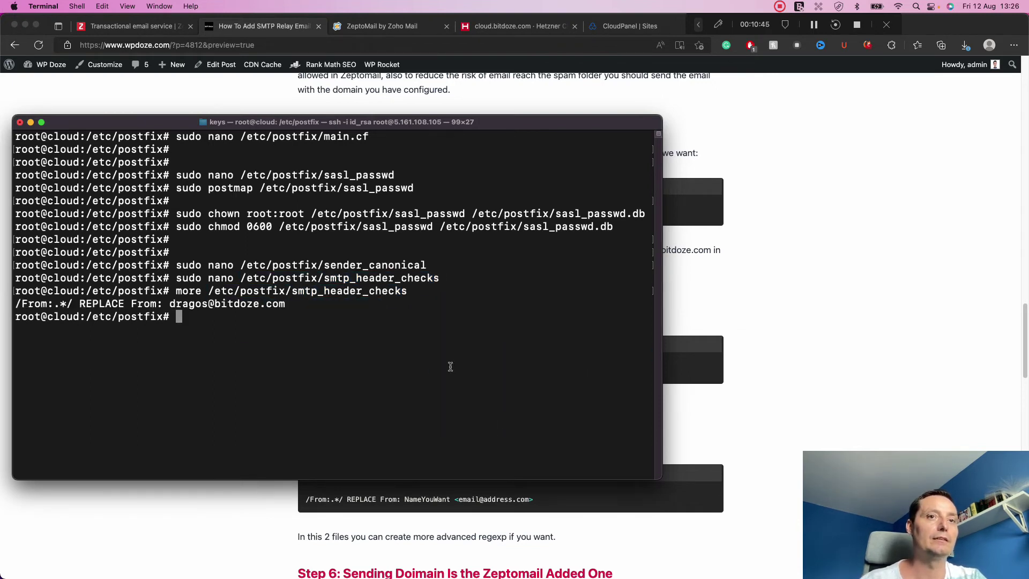
- Read the article's Step 6 on pointing /etc/mailname to the main domain and check the server's name in the Hetzner Cloud Console
click(752, 451)
scroll(751, 453, down, 5)
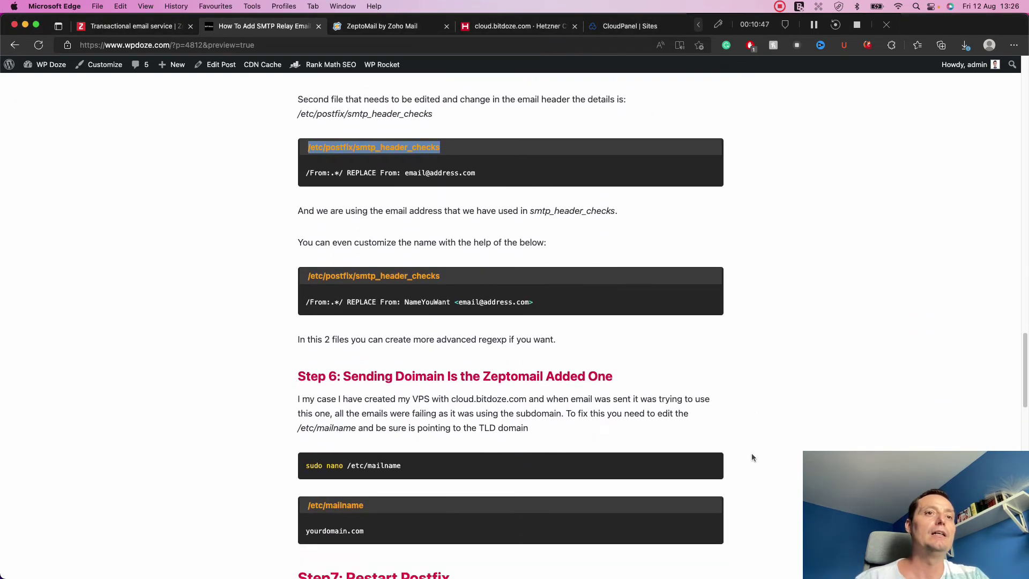
scroll(751, 457, down, 2)
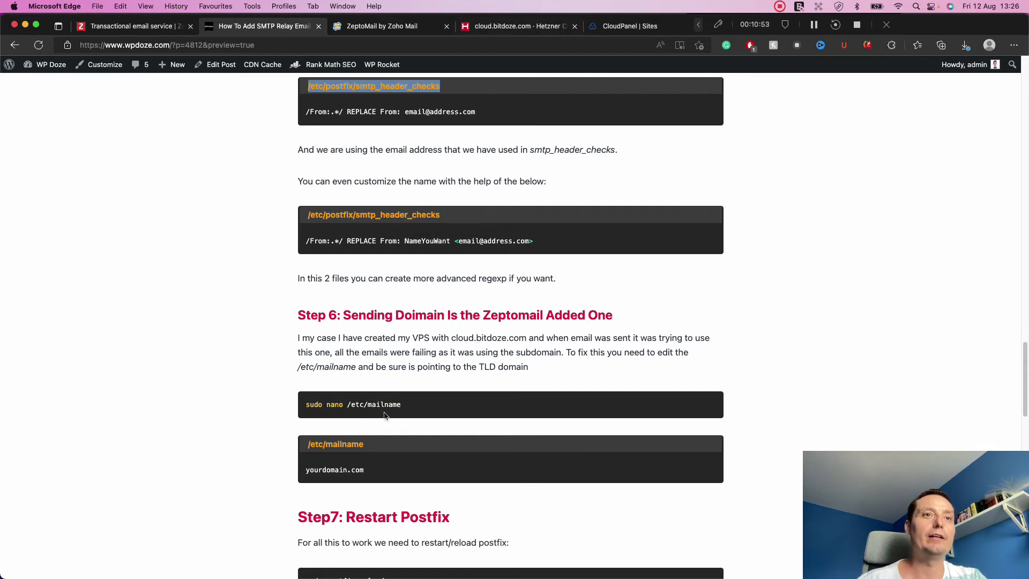
click(497, 28)
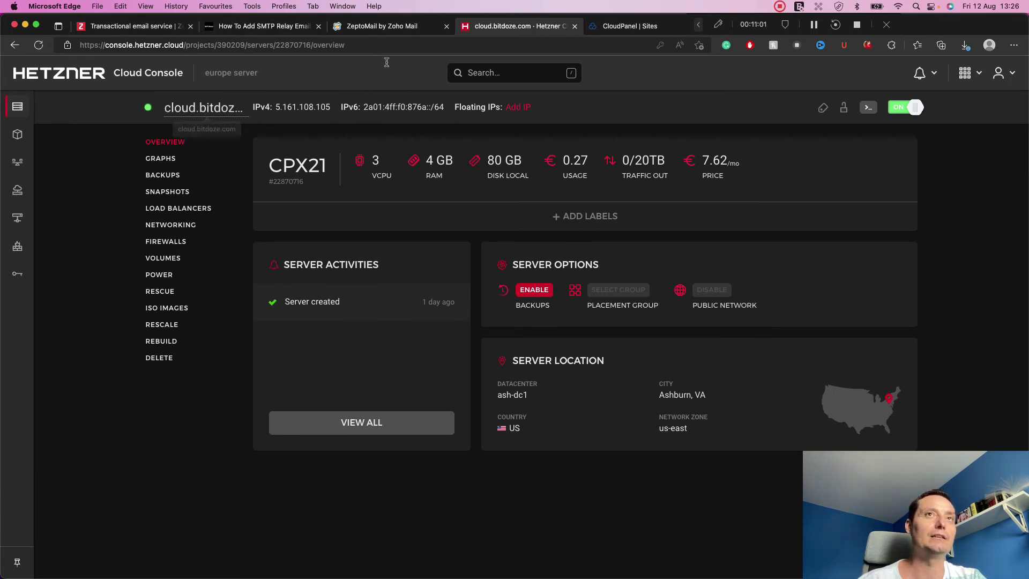
click(266, 32)
double_click(389, 410)
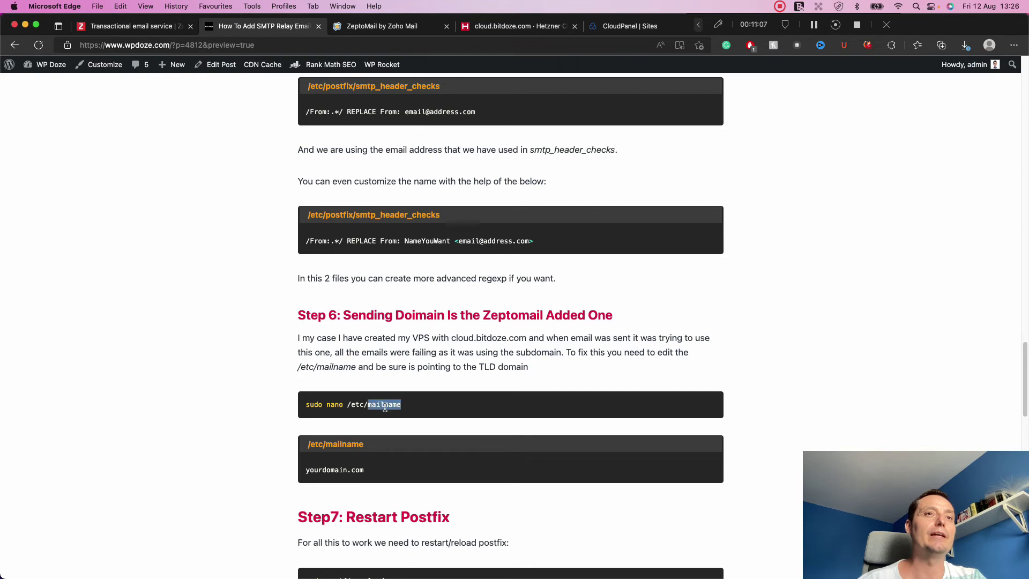
- Copy the article's command "sudo nano /etc/mailname" and run it in the Terminal server session
drag(412, 411, 301, 408)
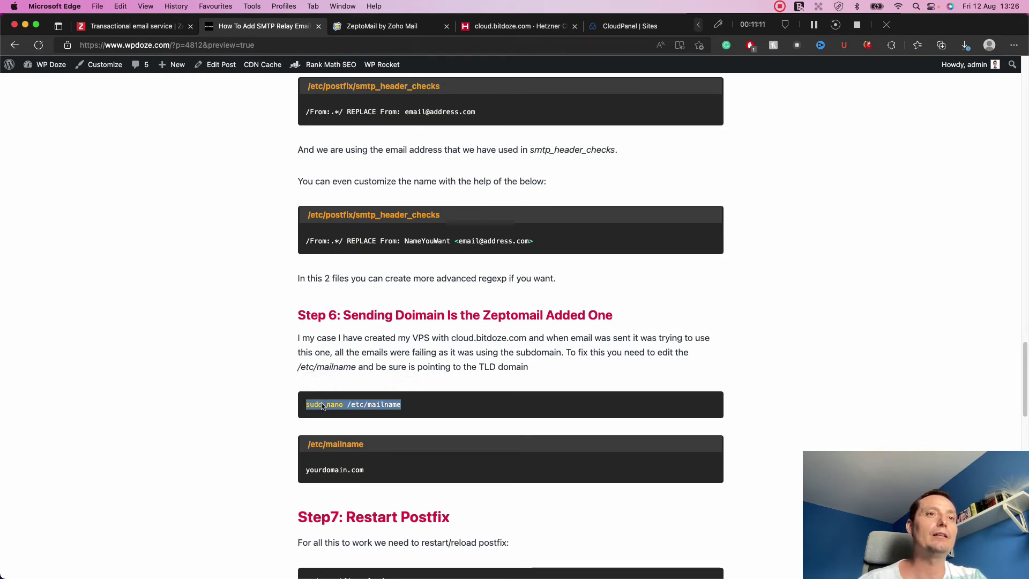
right_click(322, 405)
click(364, 123)
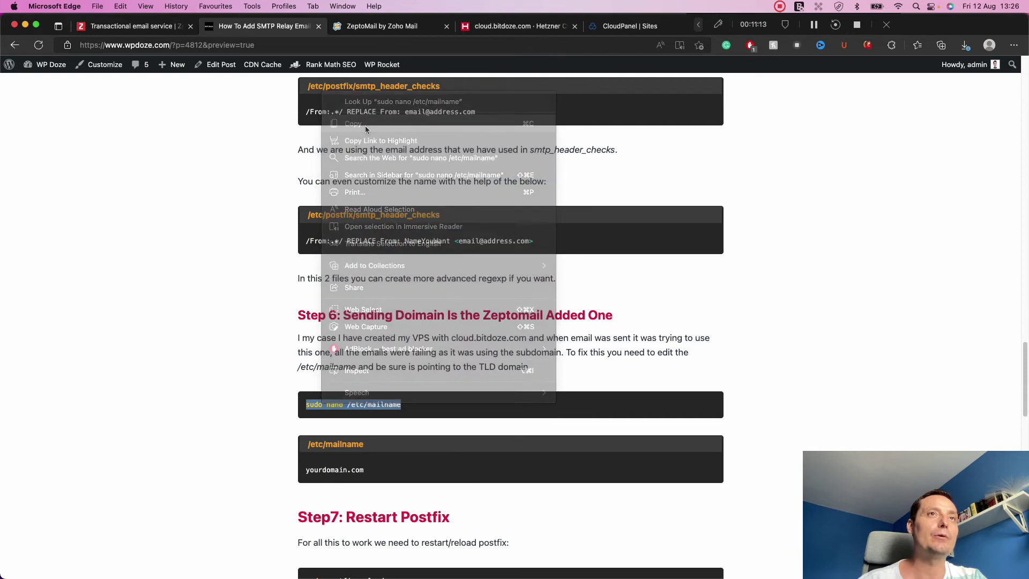
mouse_move(562, 574)
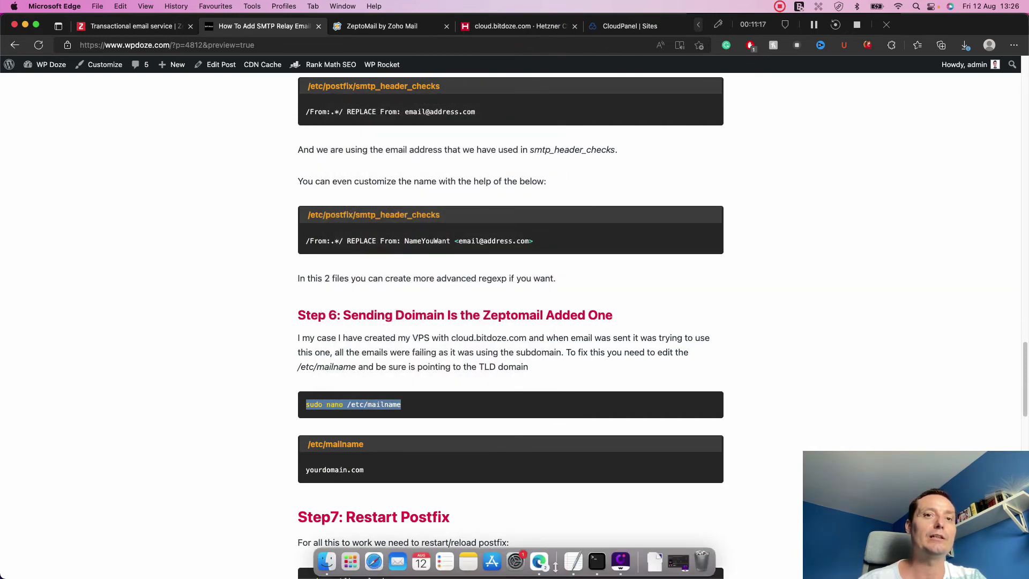
click(596, 561)
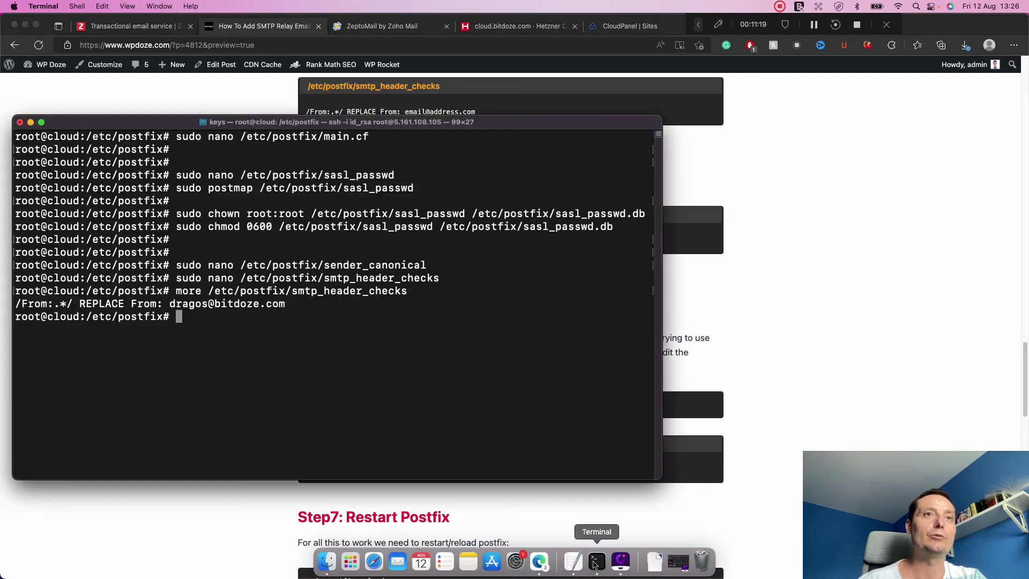
text(v)
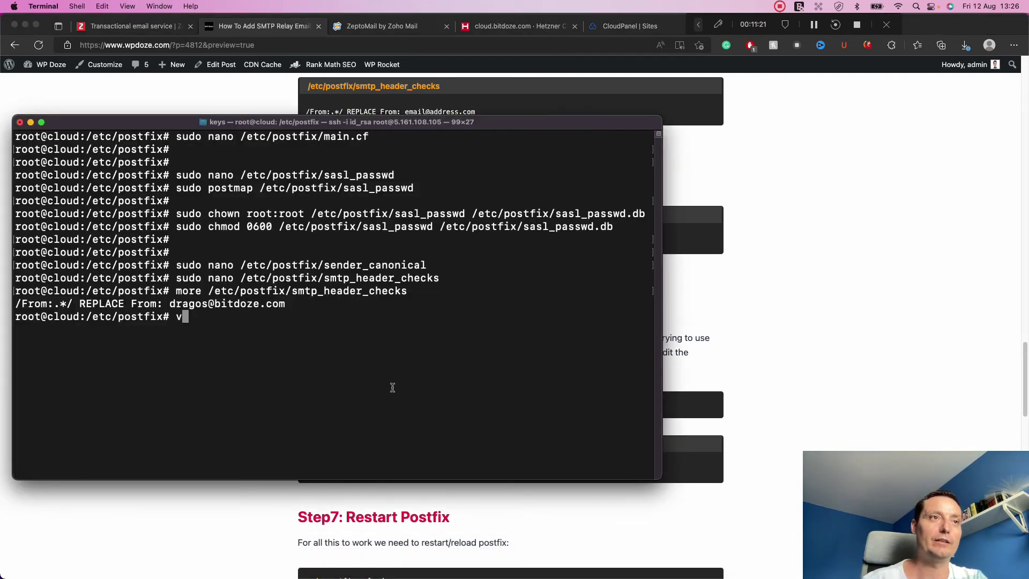
key(BackSpace)
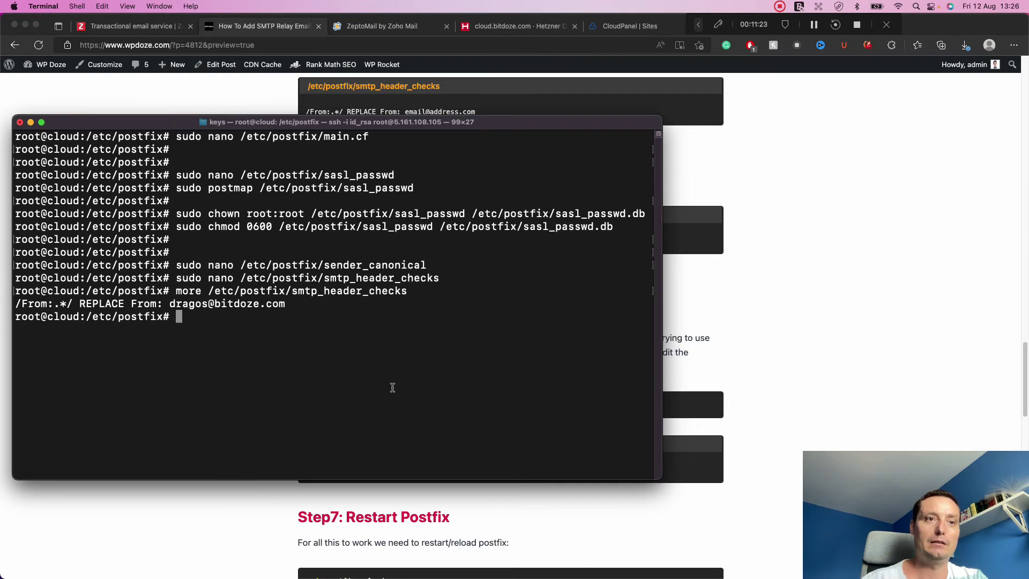
key(super+v)
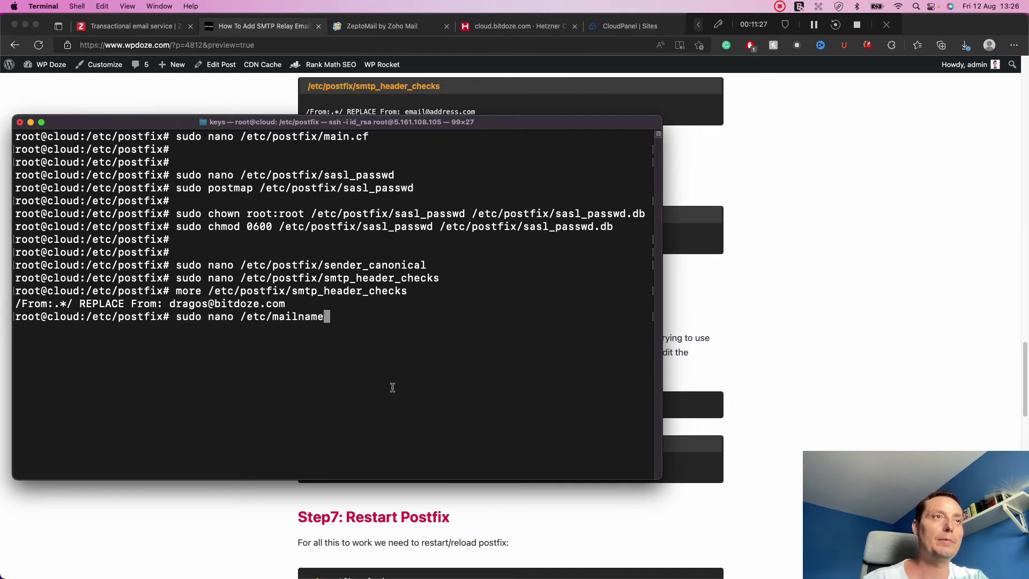
key(Return)
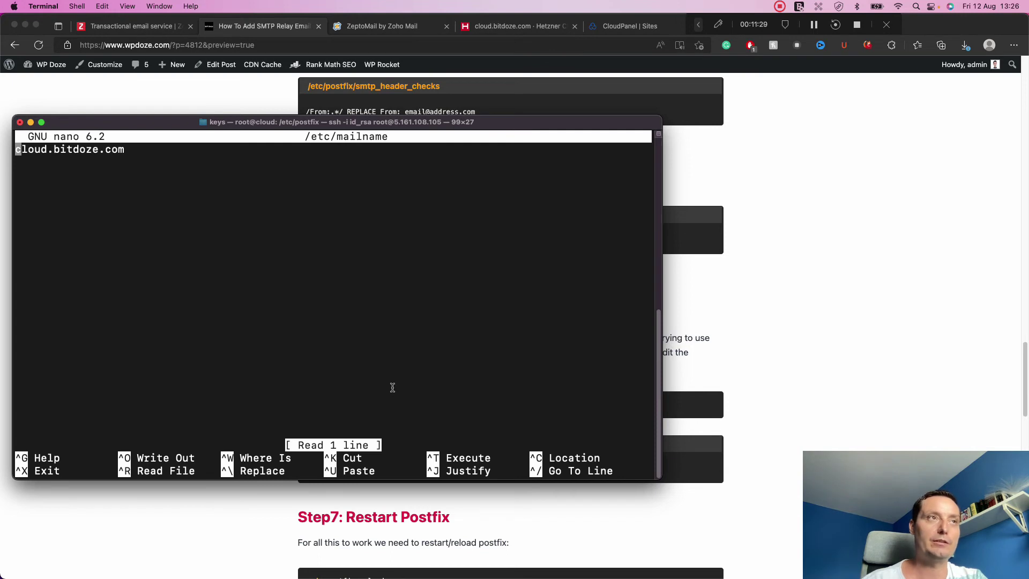
- Remove the "cloud." subdomain prefix in /etc/mailname so the line reads bitdoze.com
key(Right)
key(Right)
key(Right)
key(Right)
key(Right)
key(Right)
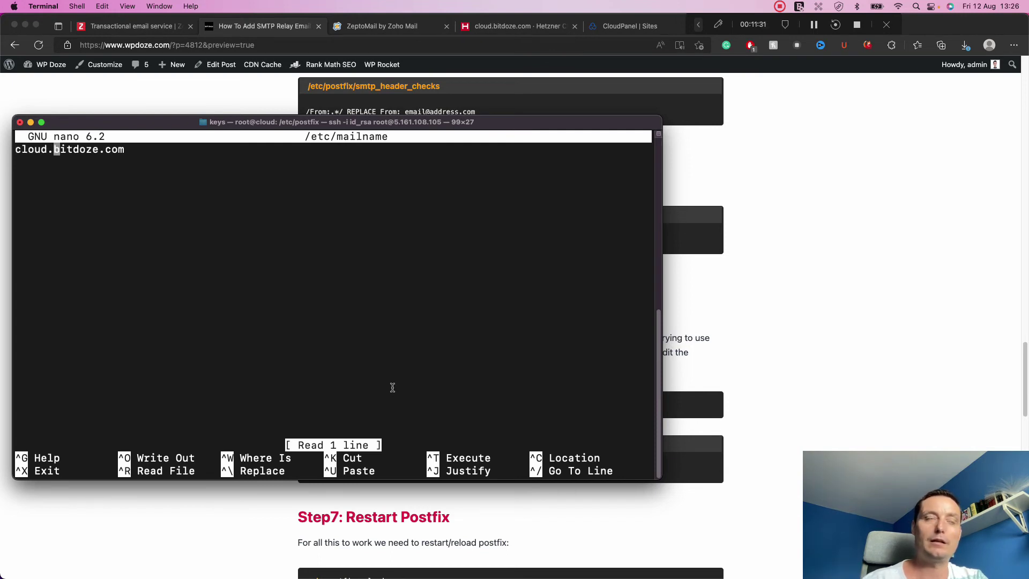
key(BackSpace)
key(BackSpace)
key(BackSpace)
key(BackSpace)
key(BackSpace)
key(BackSpace)
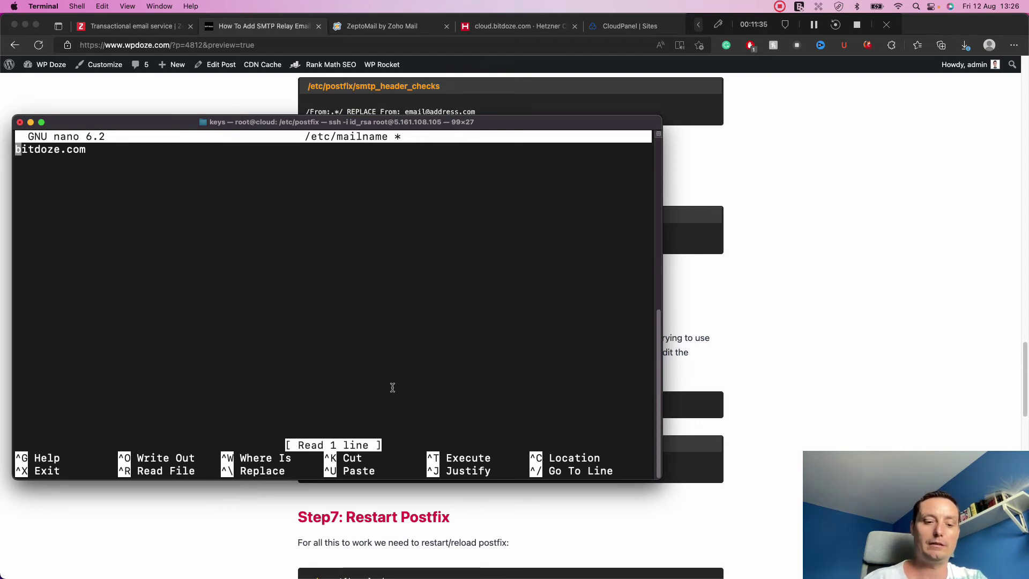
key(Escape)
key(colon)
text(wq)
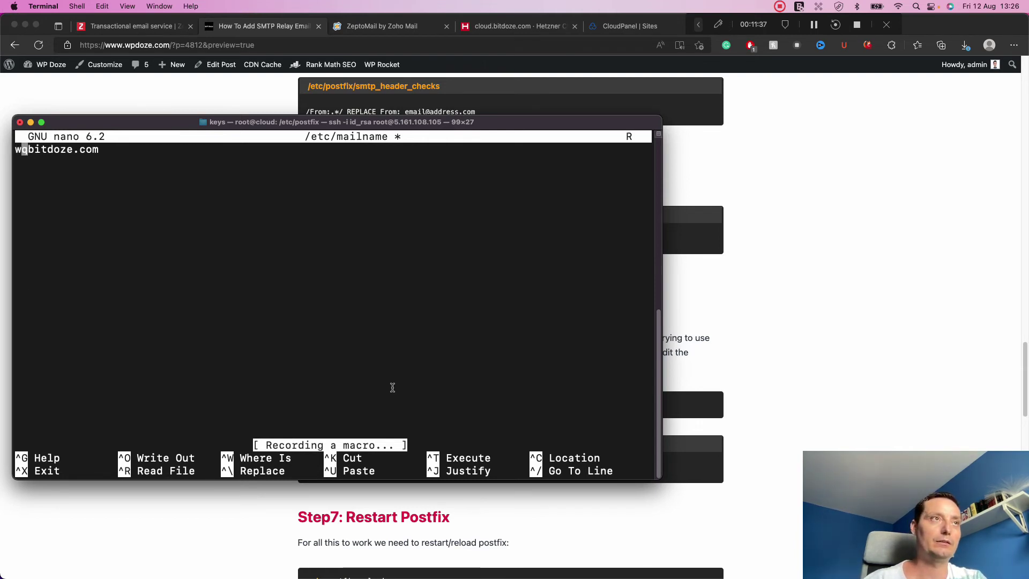
key(BackSpace)
key(BackSpace)
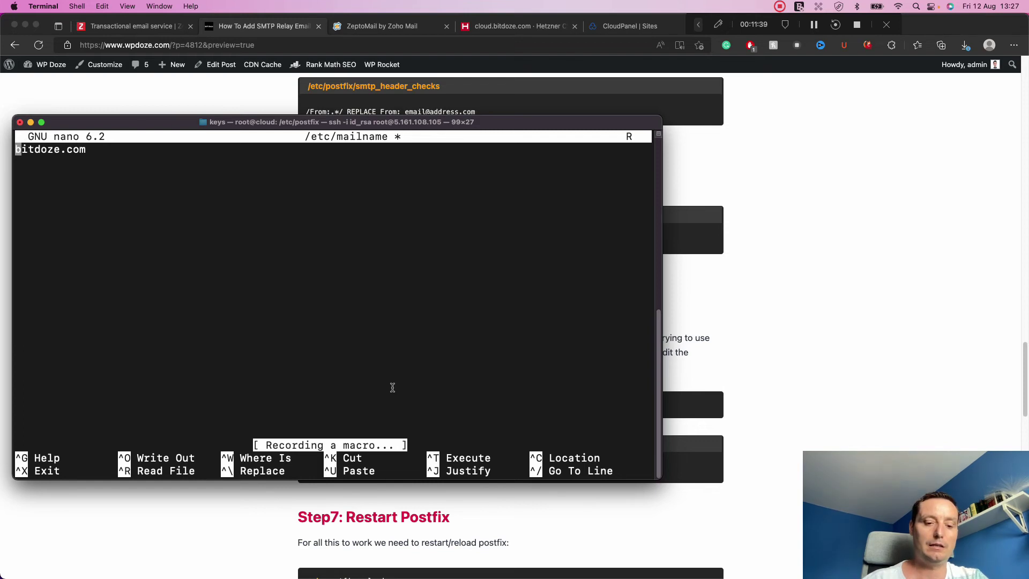
- Save the modified /etc/mailname under the same name and exit nano
key(ctrl+x)
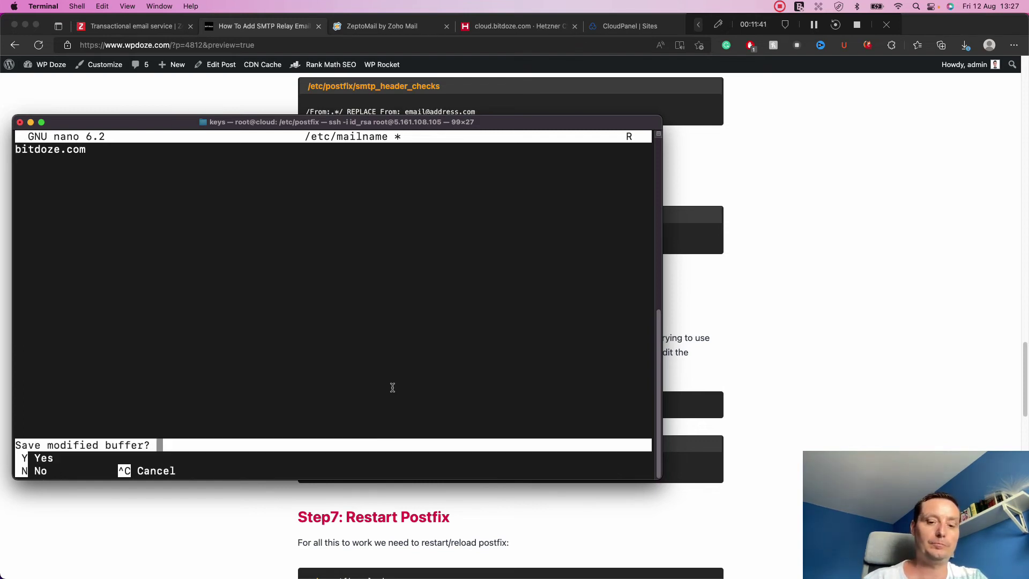
key(y)
key(Return)
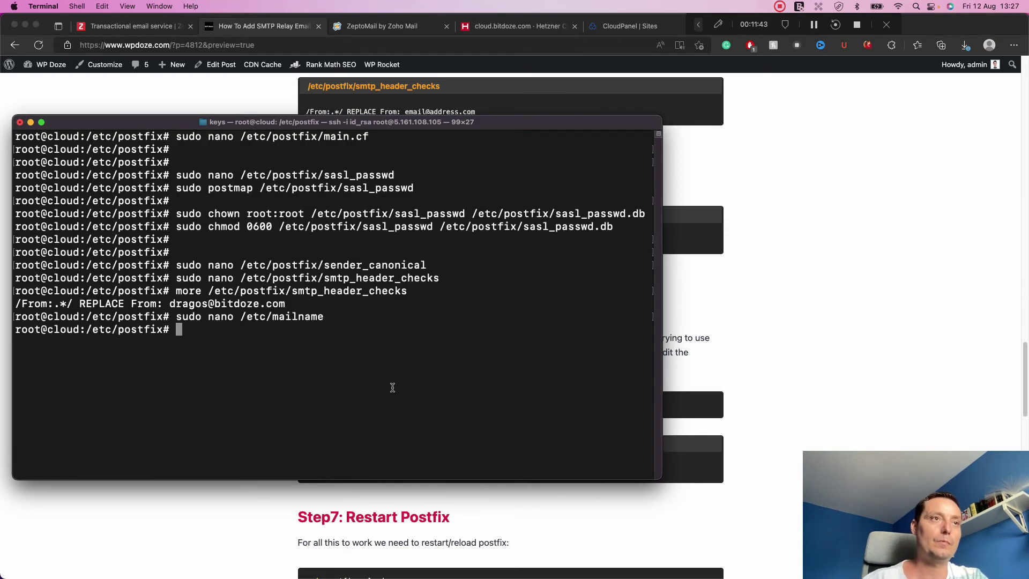
- Copy "sudo postfix reload" from the article's Step 7 and run it in the Terminal server session
click(925, 439)
scroll(924, 439, down, 3)
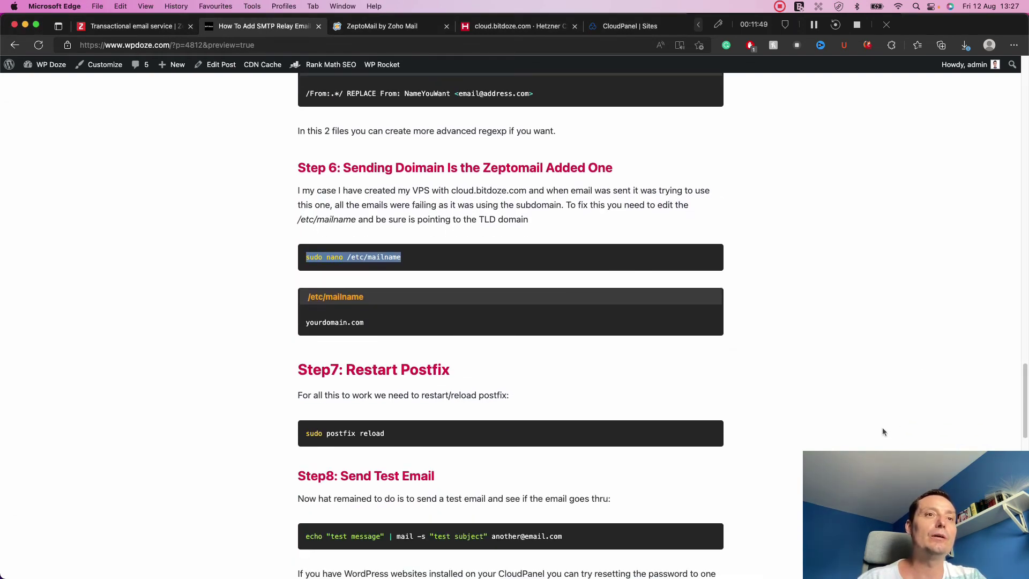
triple_click(369, 434)
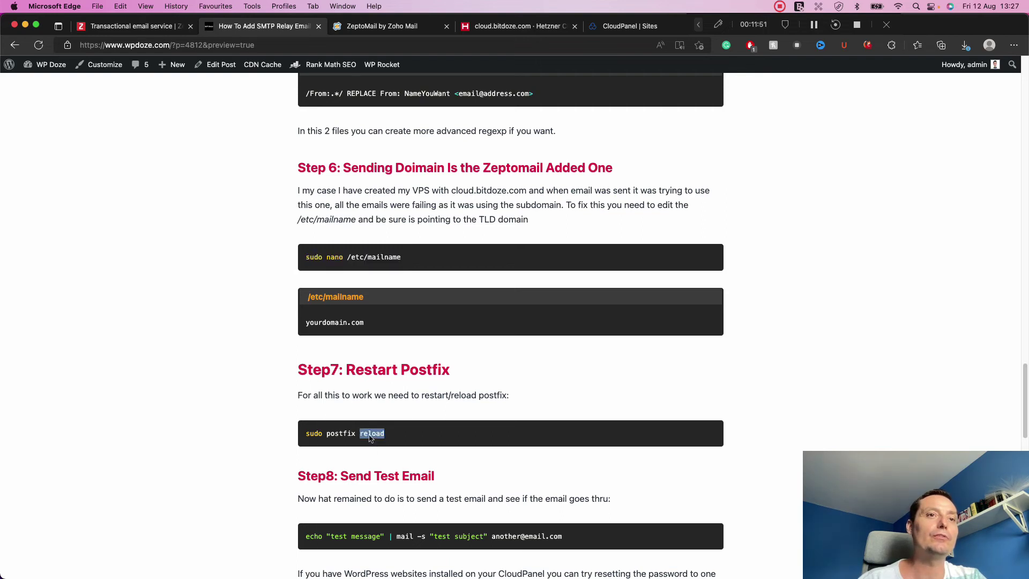
right_click(370, 437)
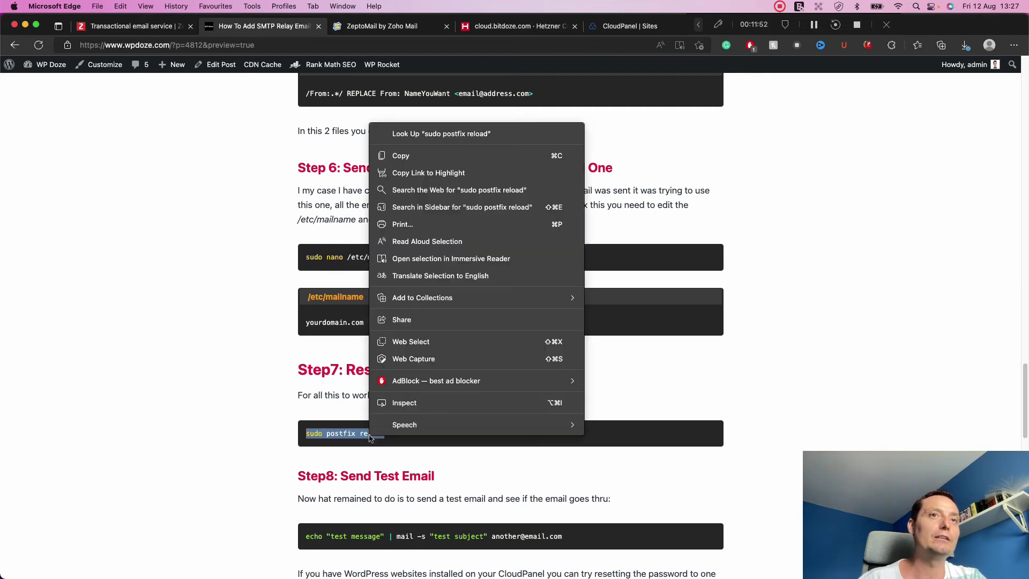
click(421, 155)
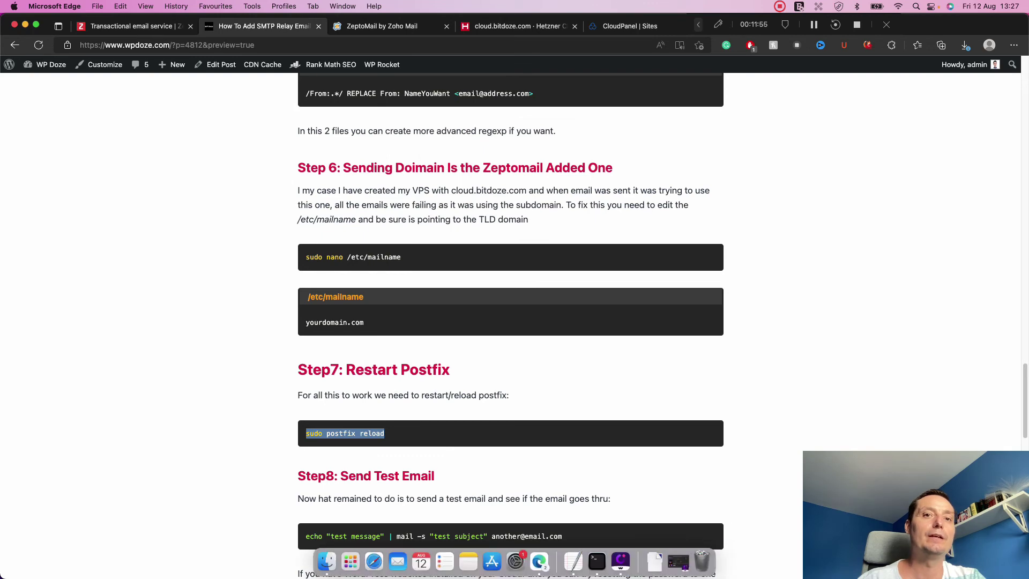
click(598, 567)
right_click(434, 395)
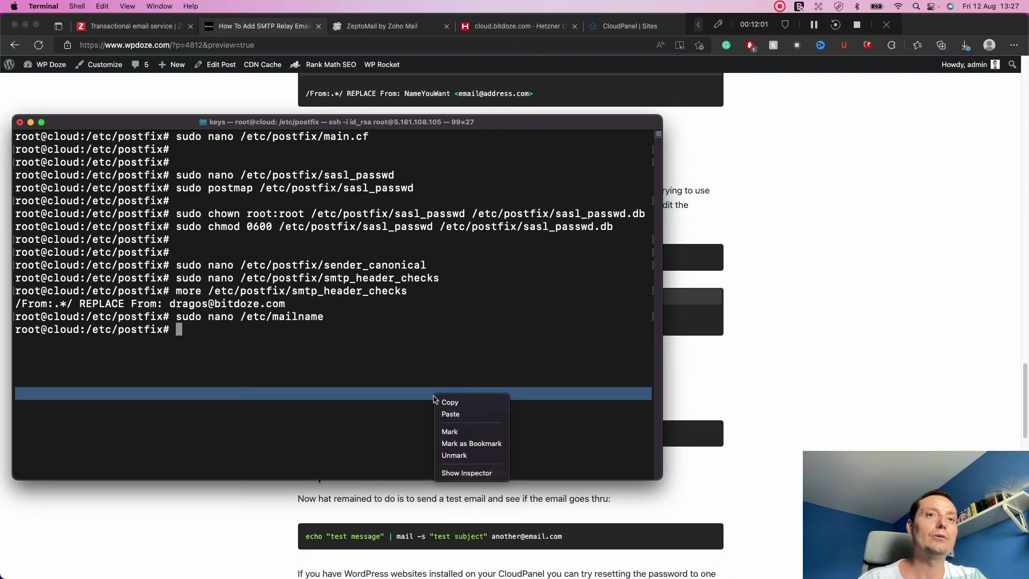
click(451, 414)
key(Return)
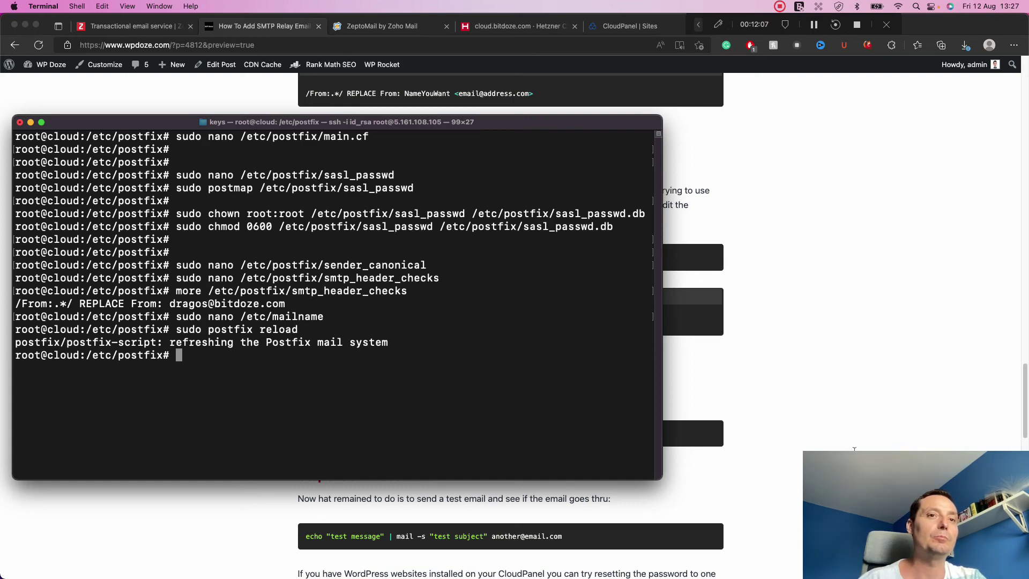
- Copy the mail log path from the article's Step 8 and follow the log in Terminal with "tail -f /var/log/mail.log"
key(super+Tab)
scroll(734, 423, down, 3)
scroll(735, 427, down, 1)
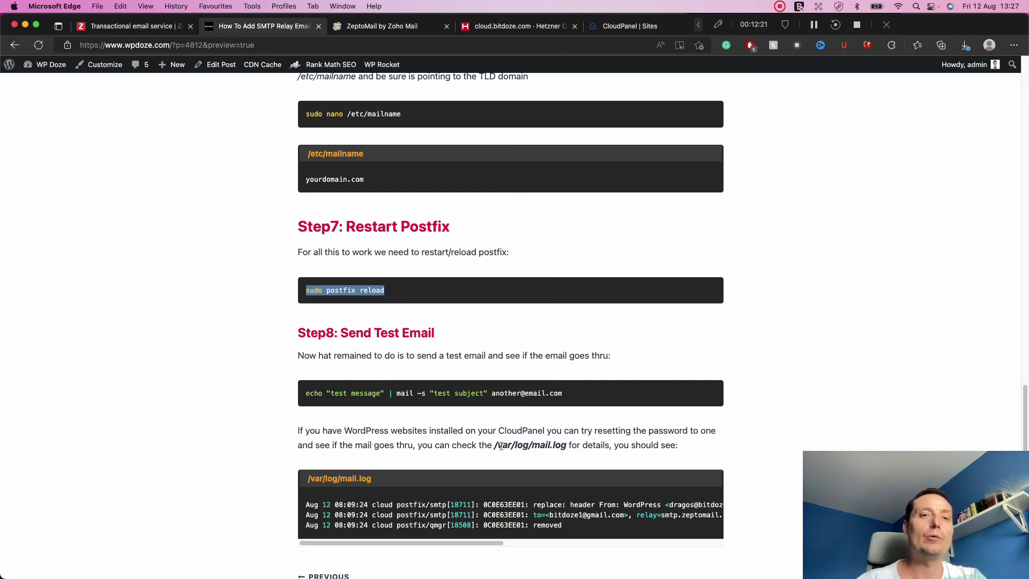
drag(493, 445, 567, 446)
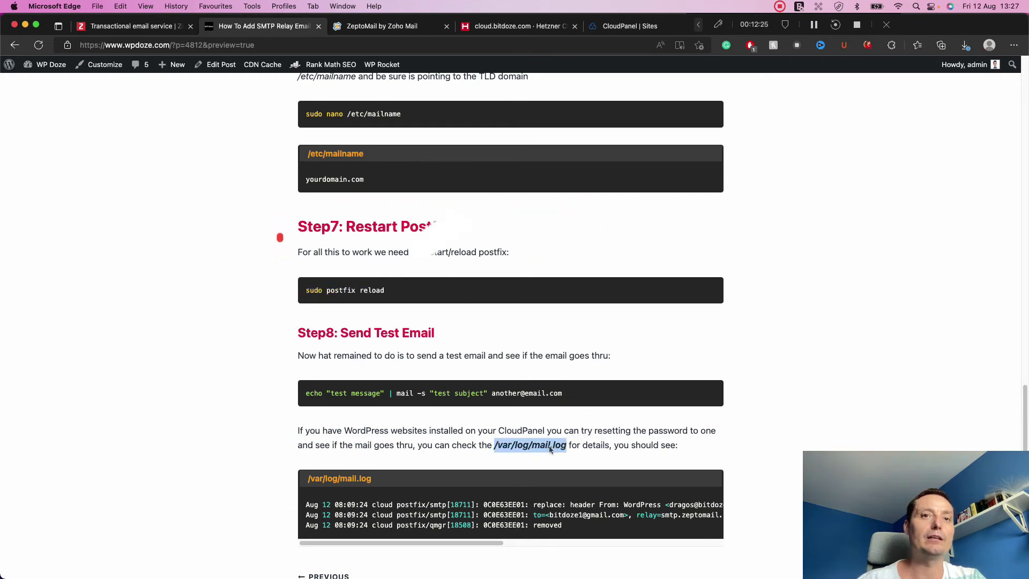
right_click(550, 449)
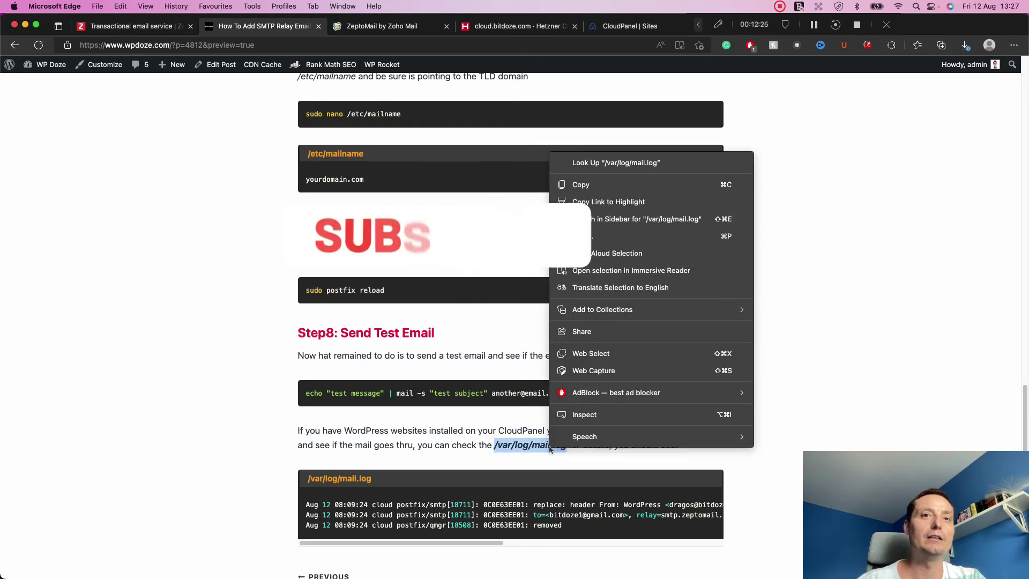
click(611, 185)
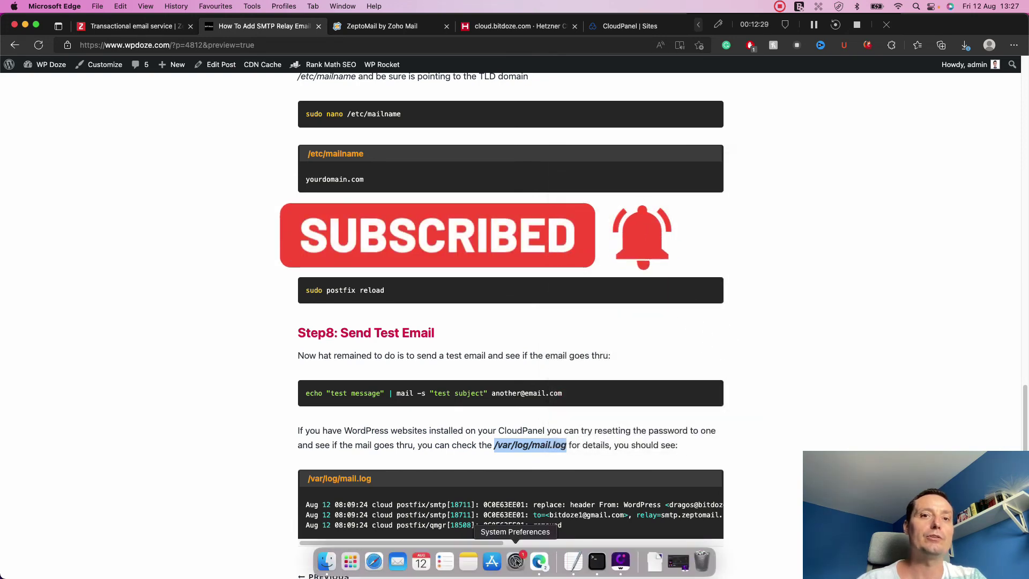
click(589, 566)
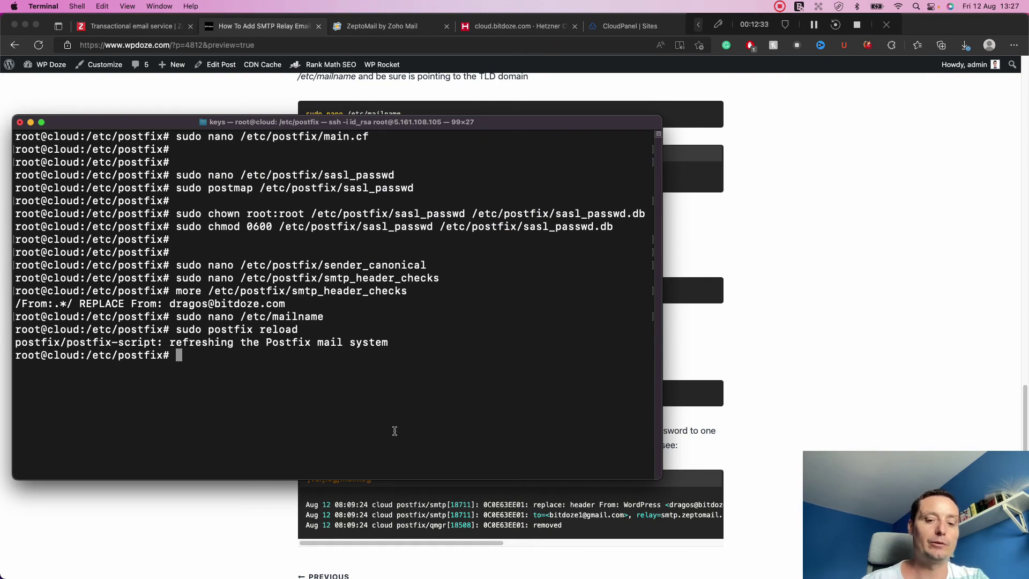
text(taild)
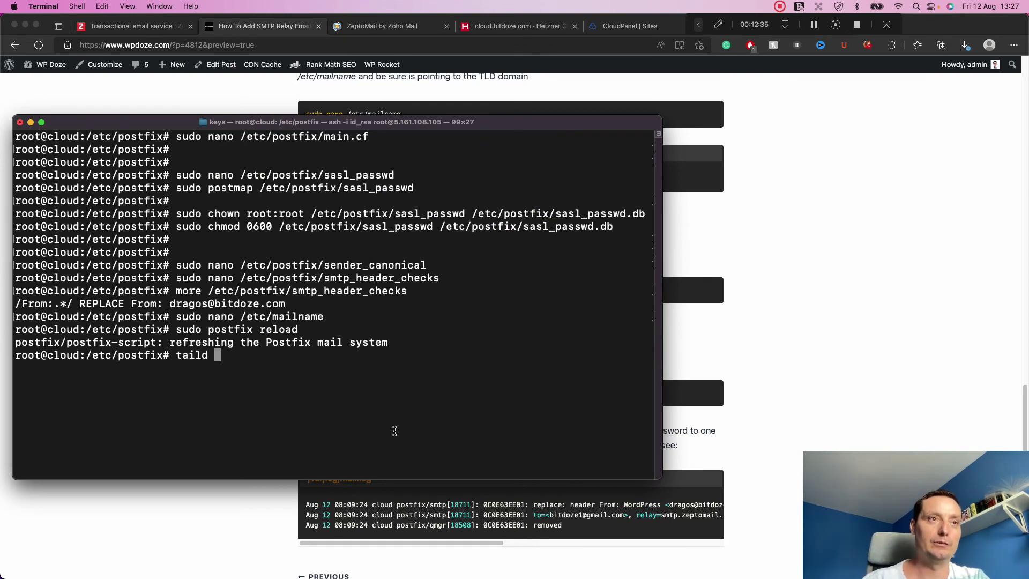
key(BackSpace)
key(BackSpace)
key(BackSpace)
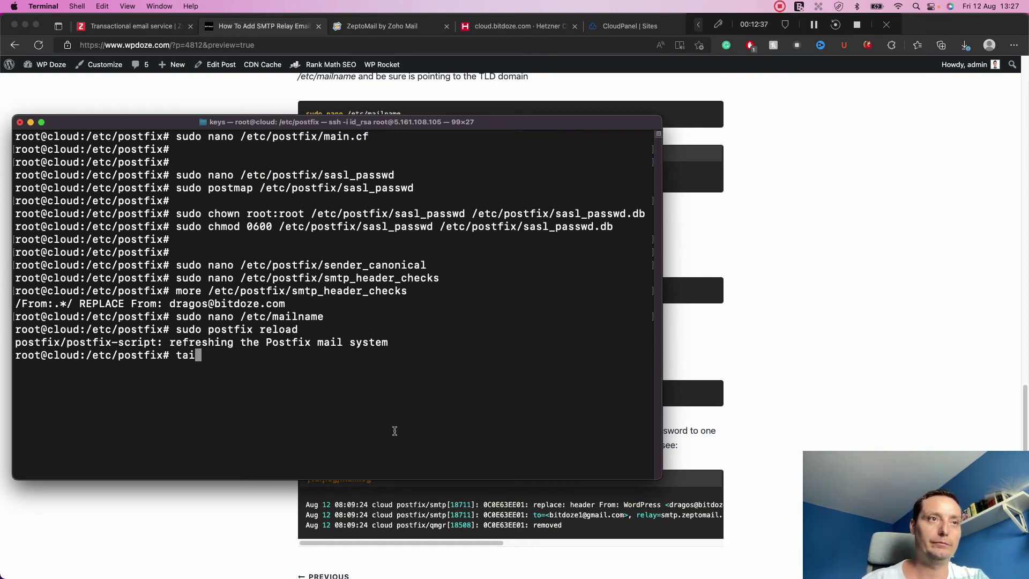
text(l -f)
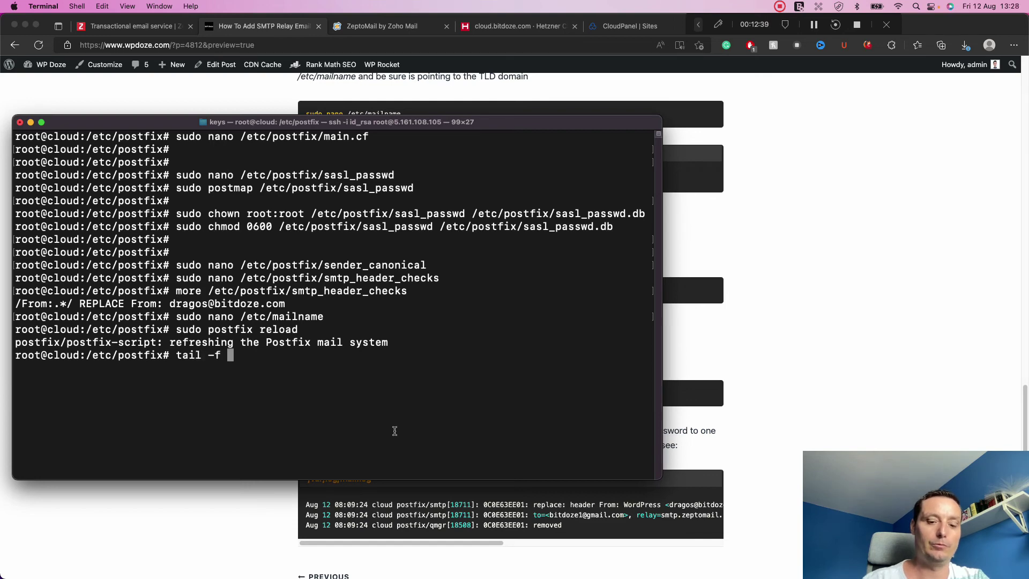
key(super+v)
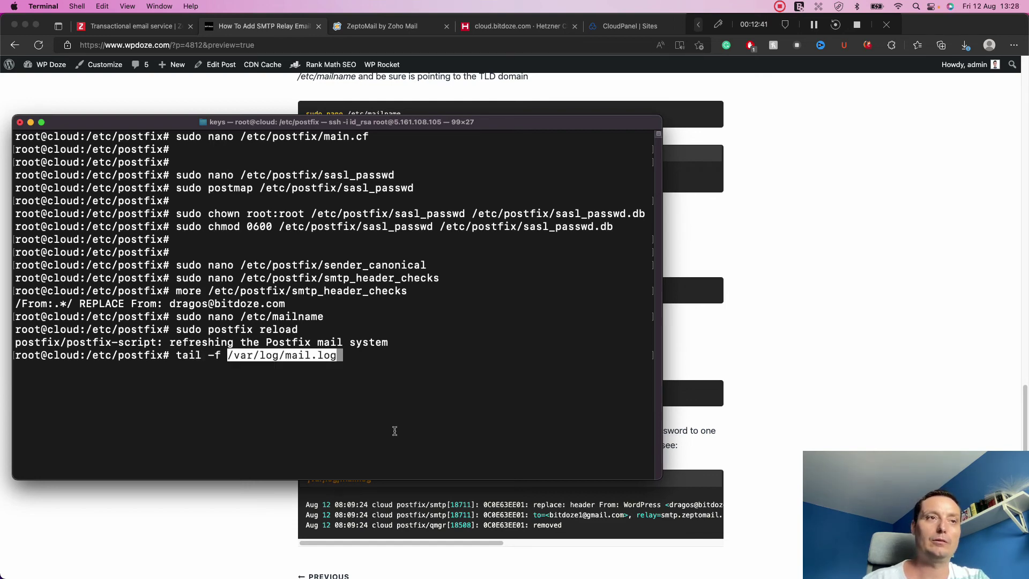
key(Return)
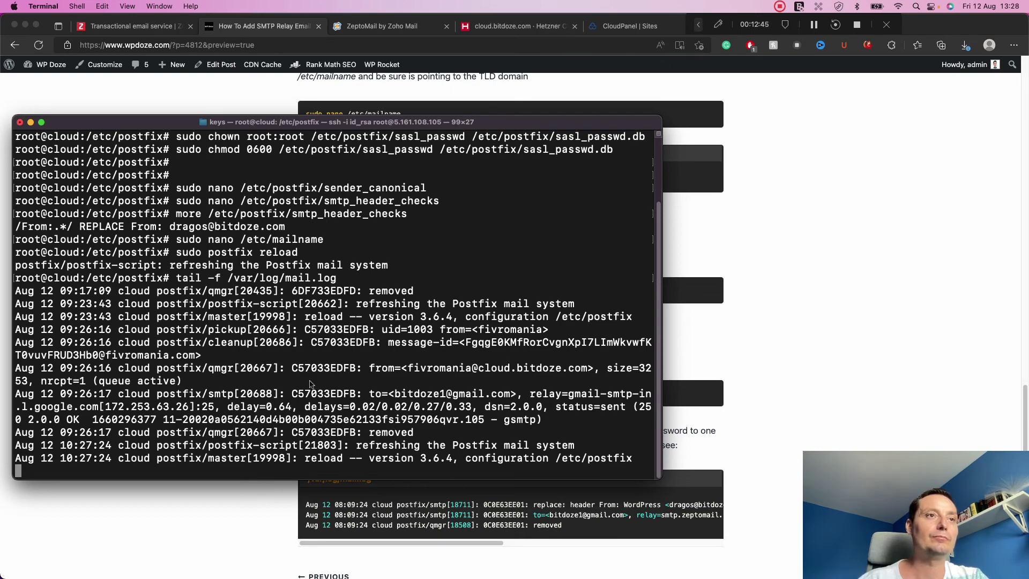
- Switch from Terminal to Edge and load btdo.uk/wp-admin in place of the CloudPanel Sites page
click(31, 123)
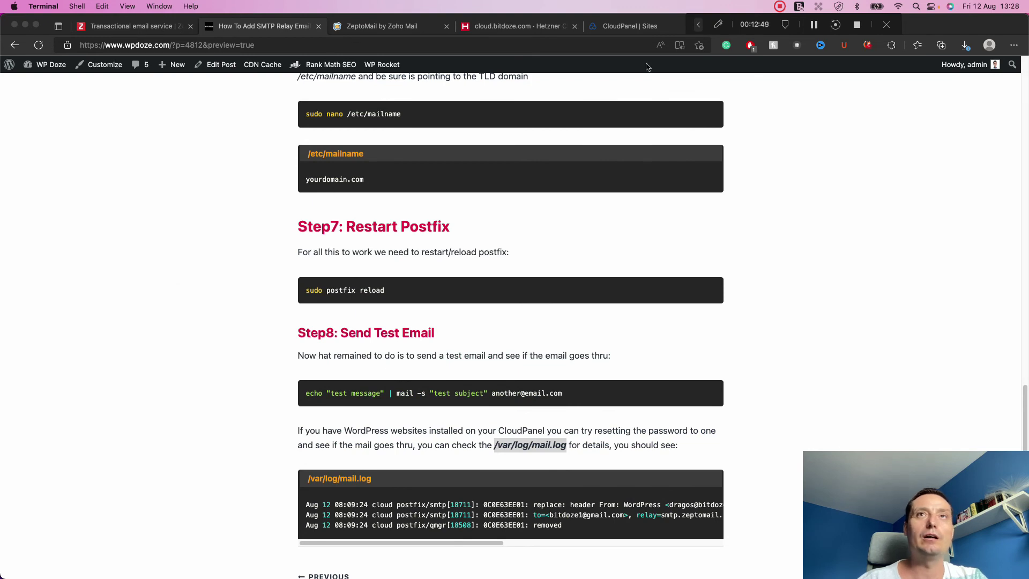
click(644, 32)
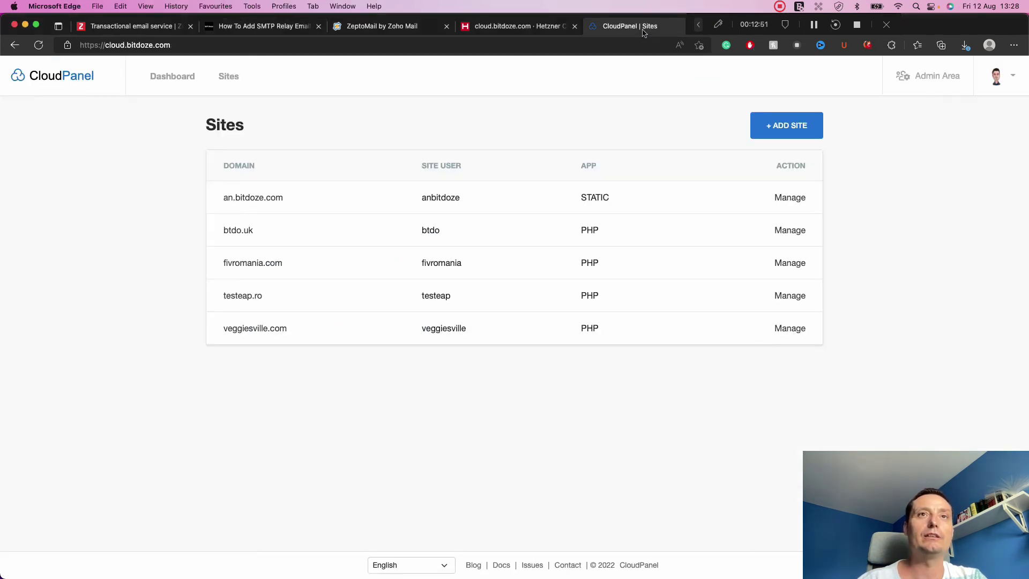
click(480, 50)
text(btd)
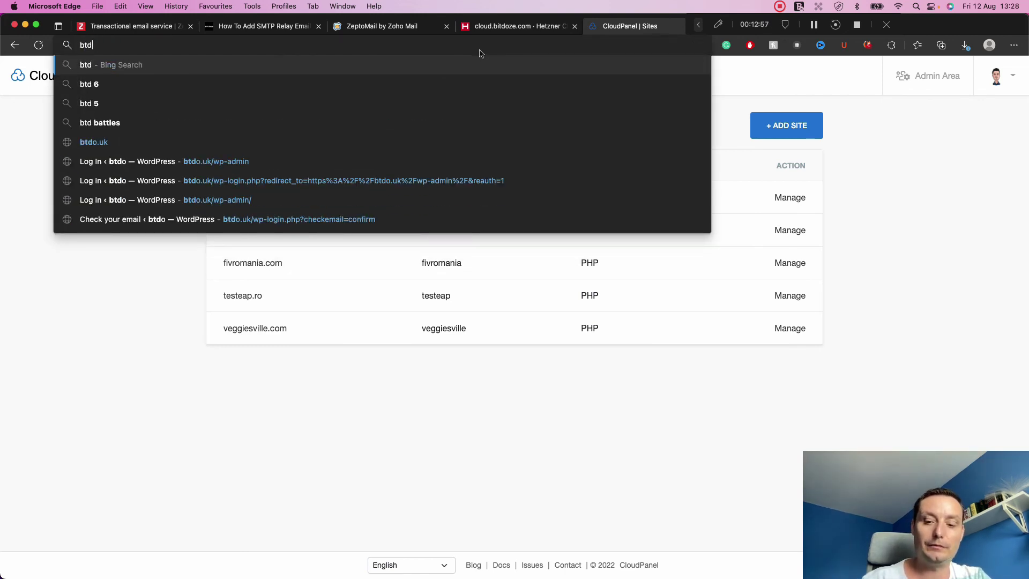
text(o.uk)
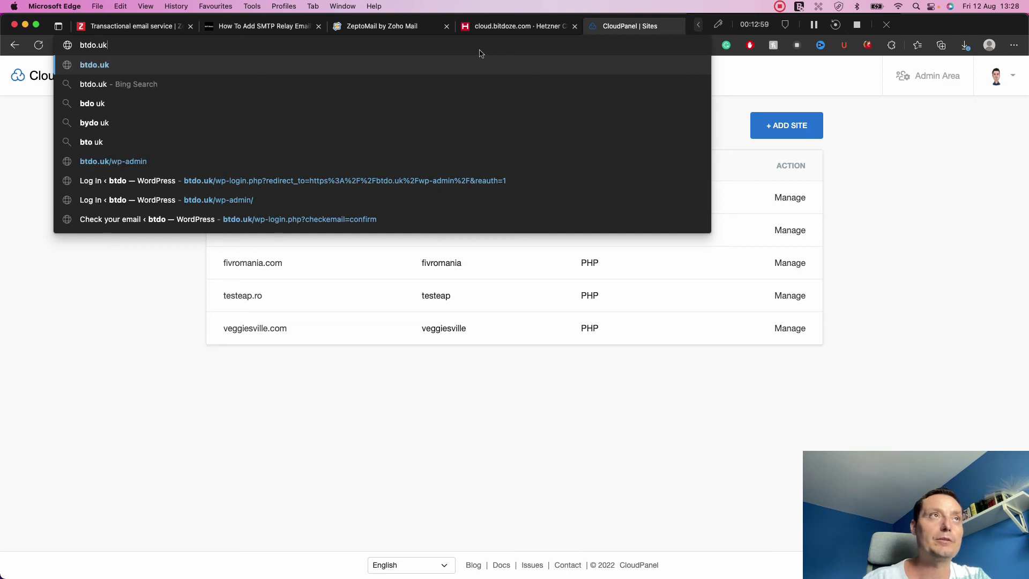
text(/wp-admin)
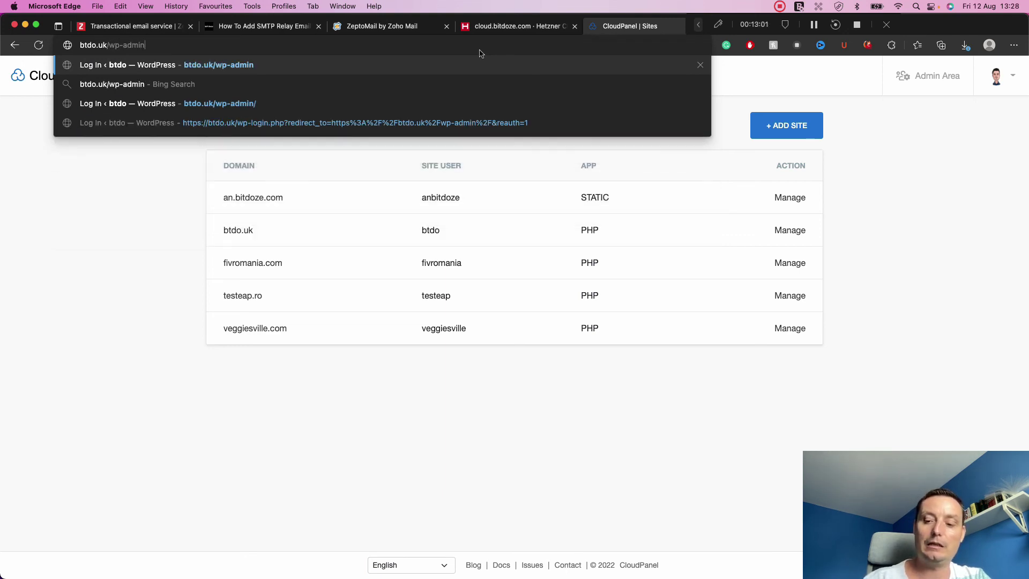
key(Return)
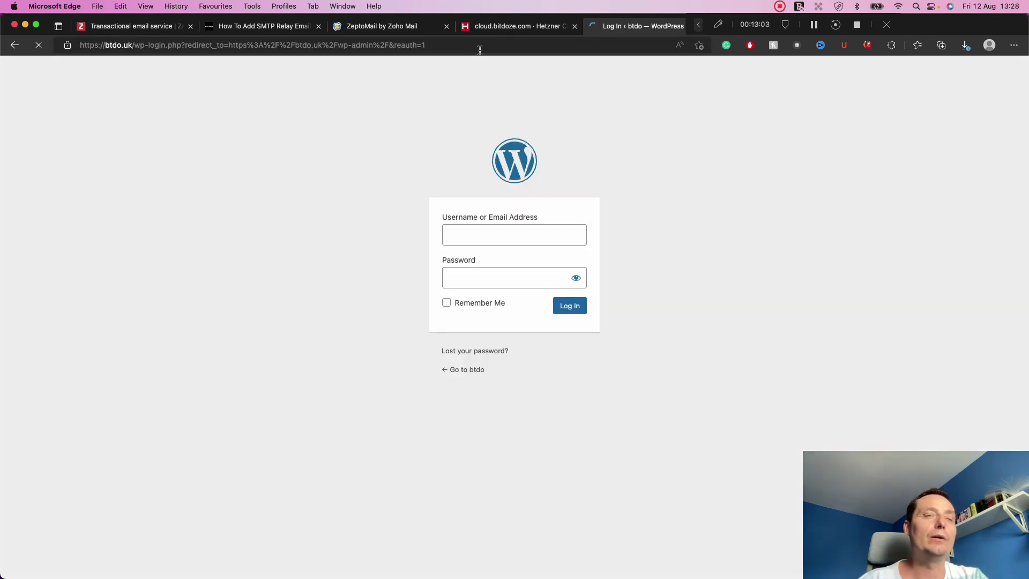
- Request a lost-password reset for the btdo WordPress site using the account's saved Gmail address
click(487, 351)
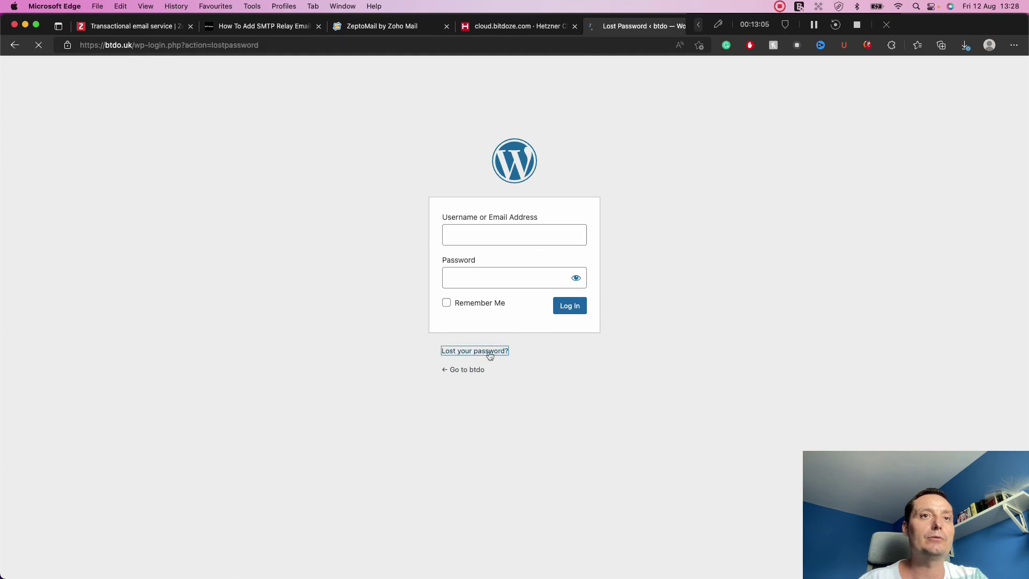
click(484, 292)
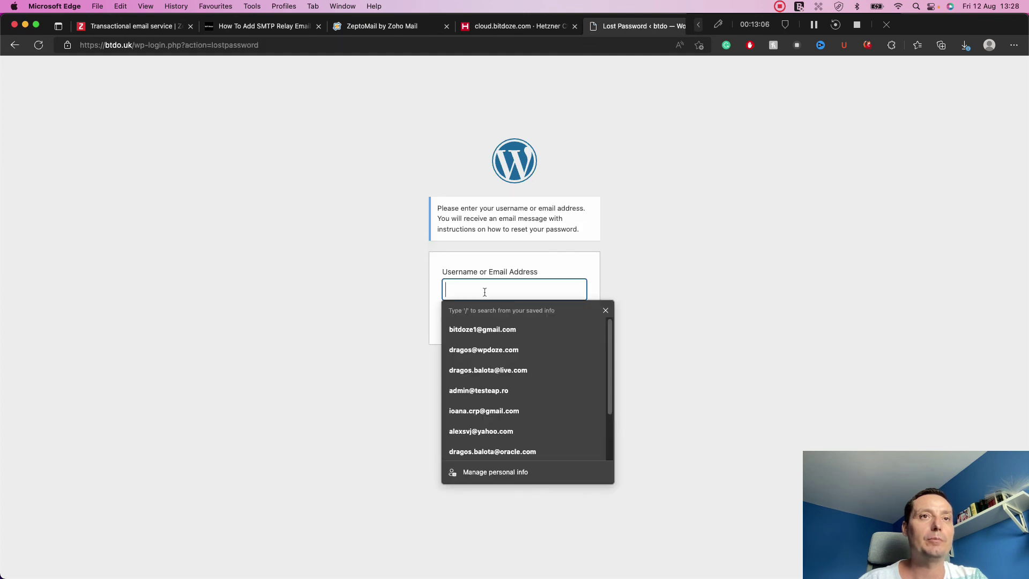
click(482, 329)
click(552, 323)
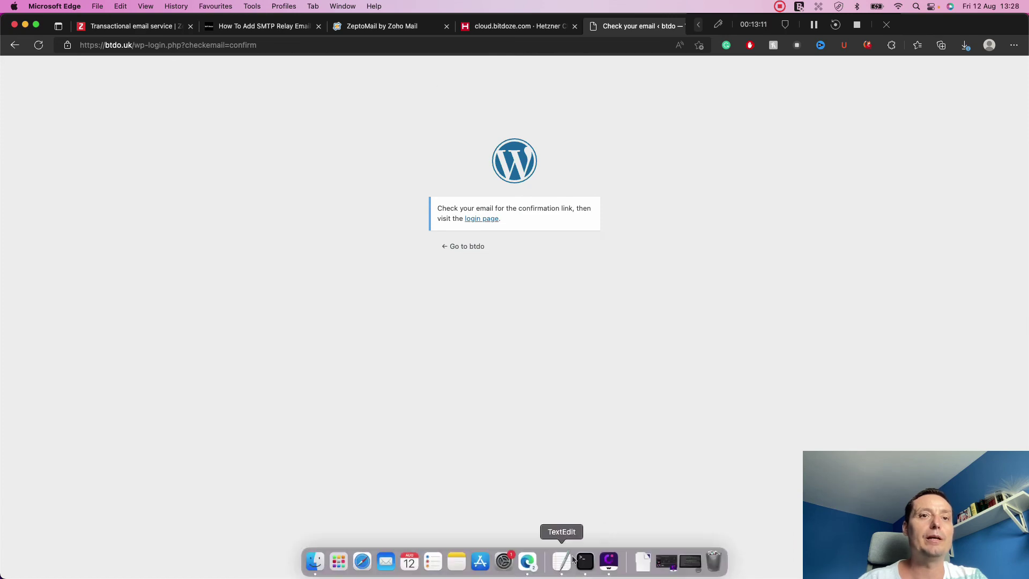
- Switch to Terminal and examine the mail log's relay and delivery status for the password reset message, highlighting the response code
click(593, 564)
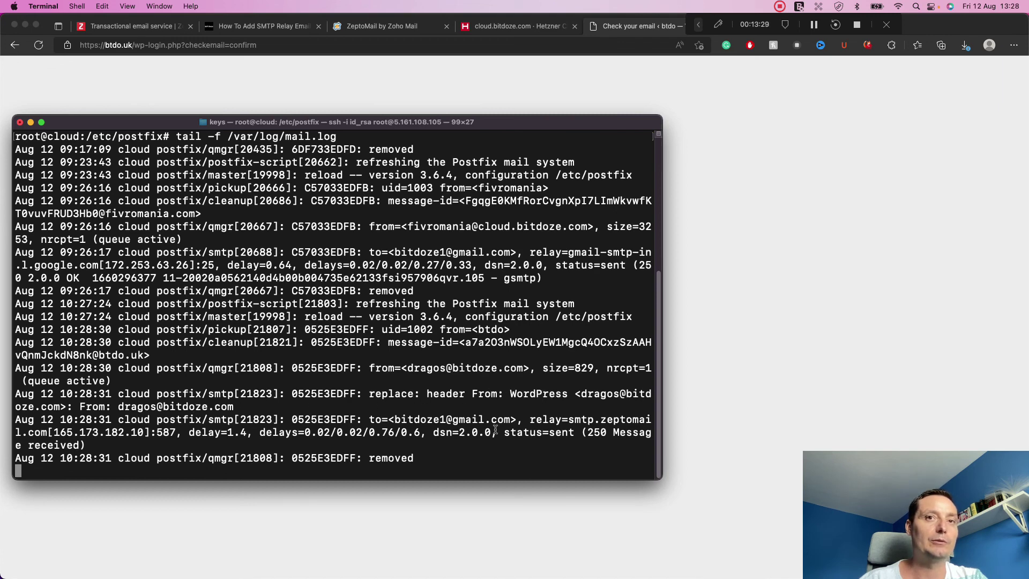
drag(582, 435, 607, 436)
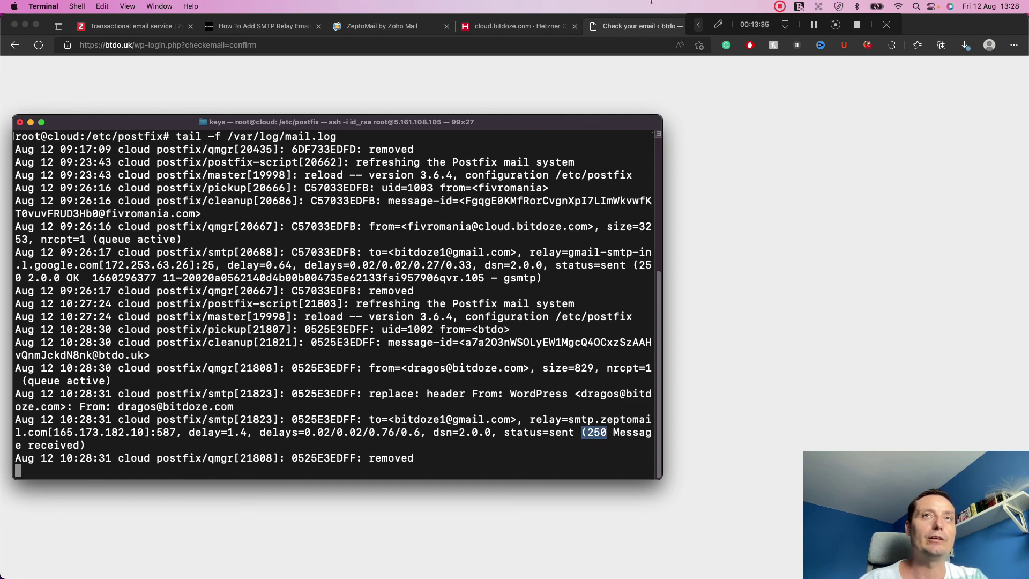
- Return to Edge, go to mail.google.com and open the "[btdo] Password Reset" message in the inbox
click(565, 50)
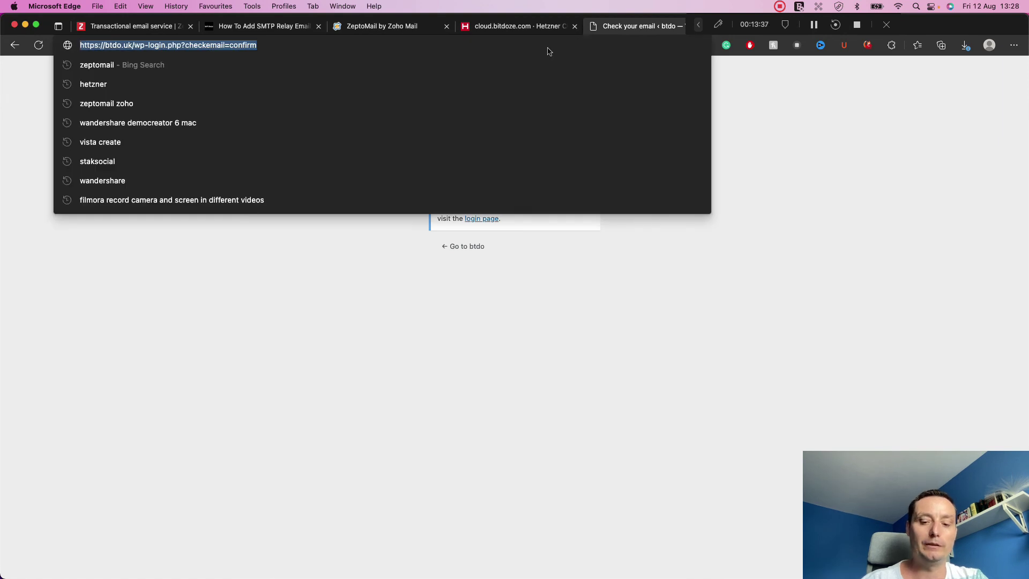
text(mail)
key(Right)
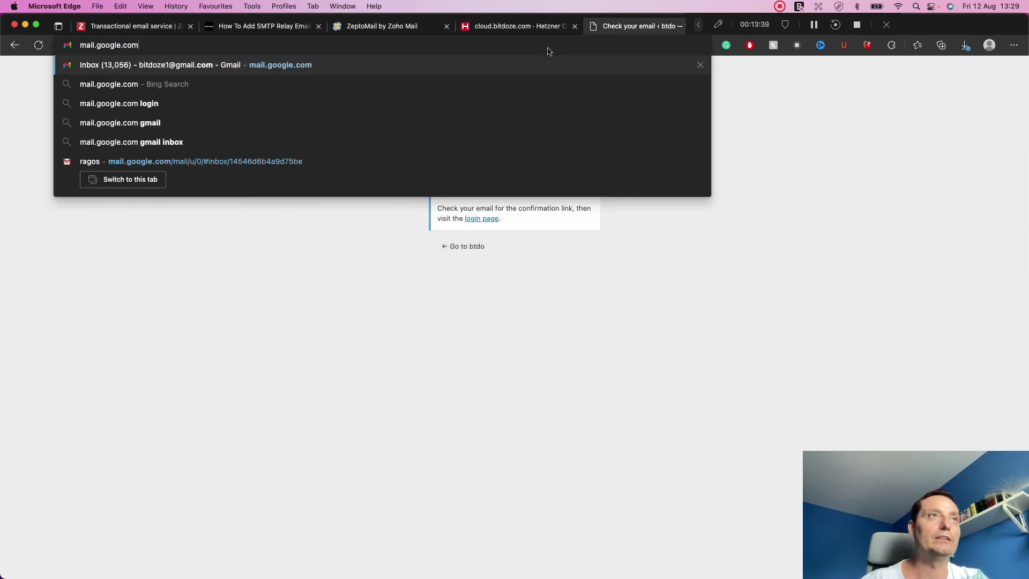
key(Return)
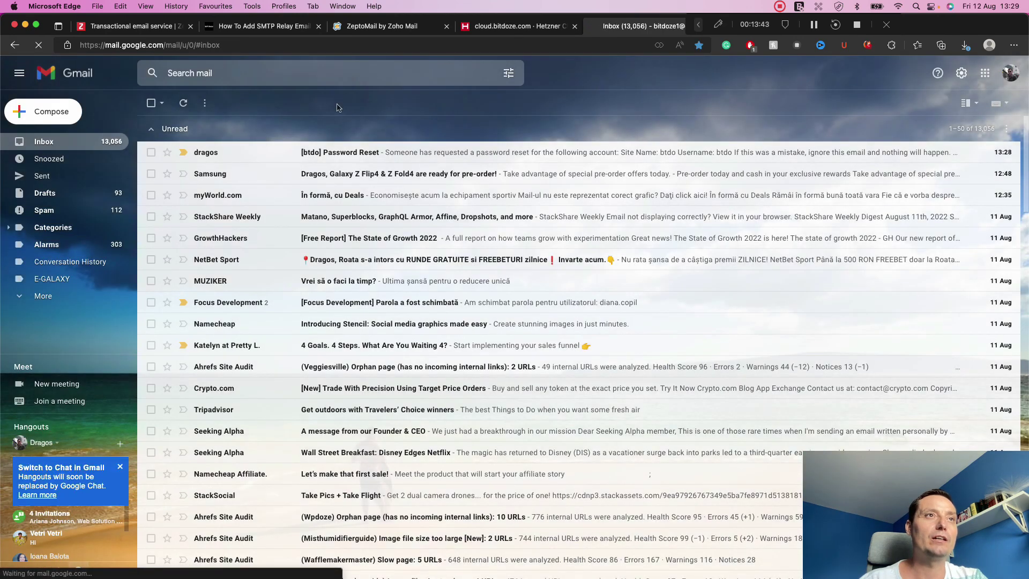
click(324, 159)
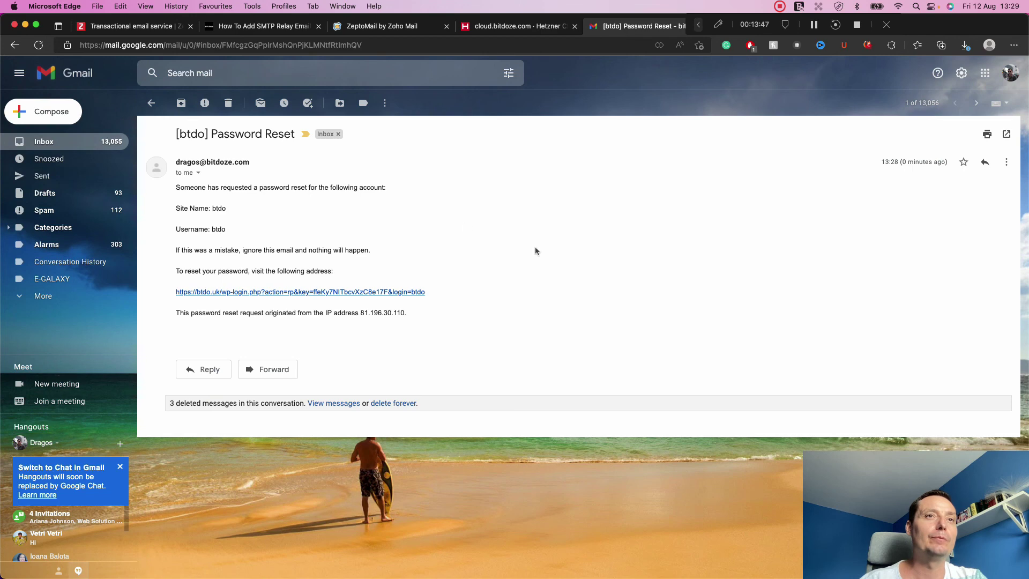